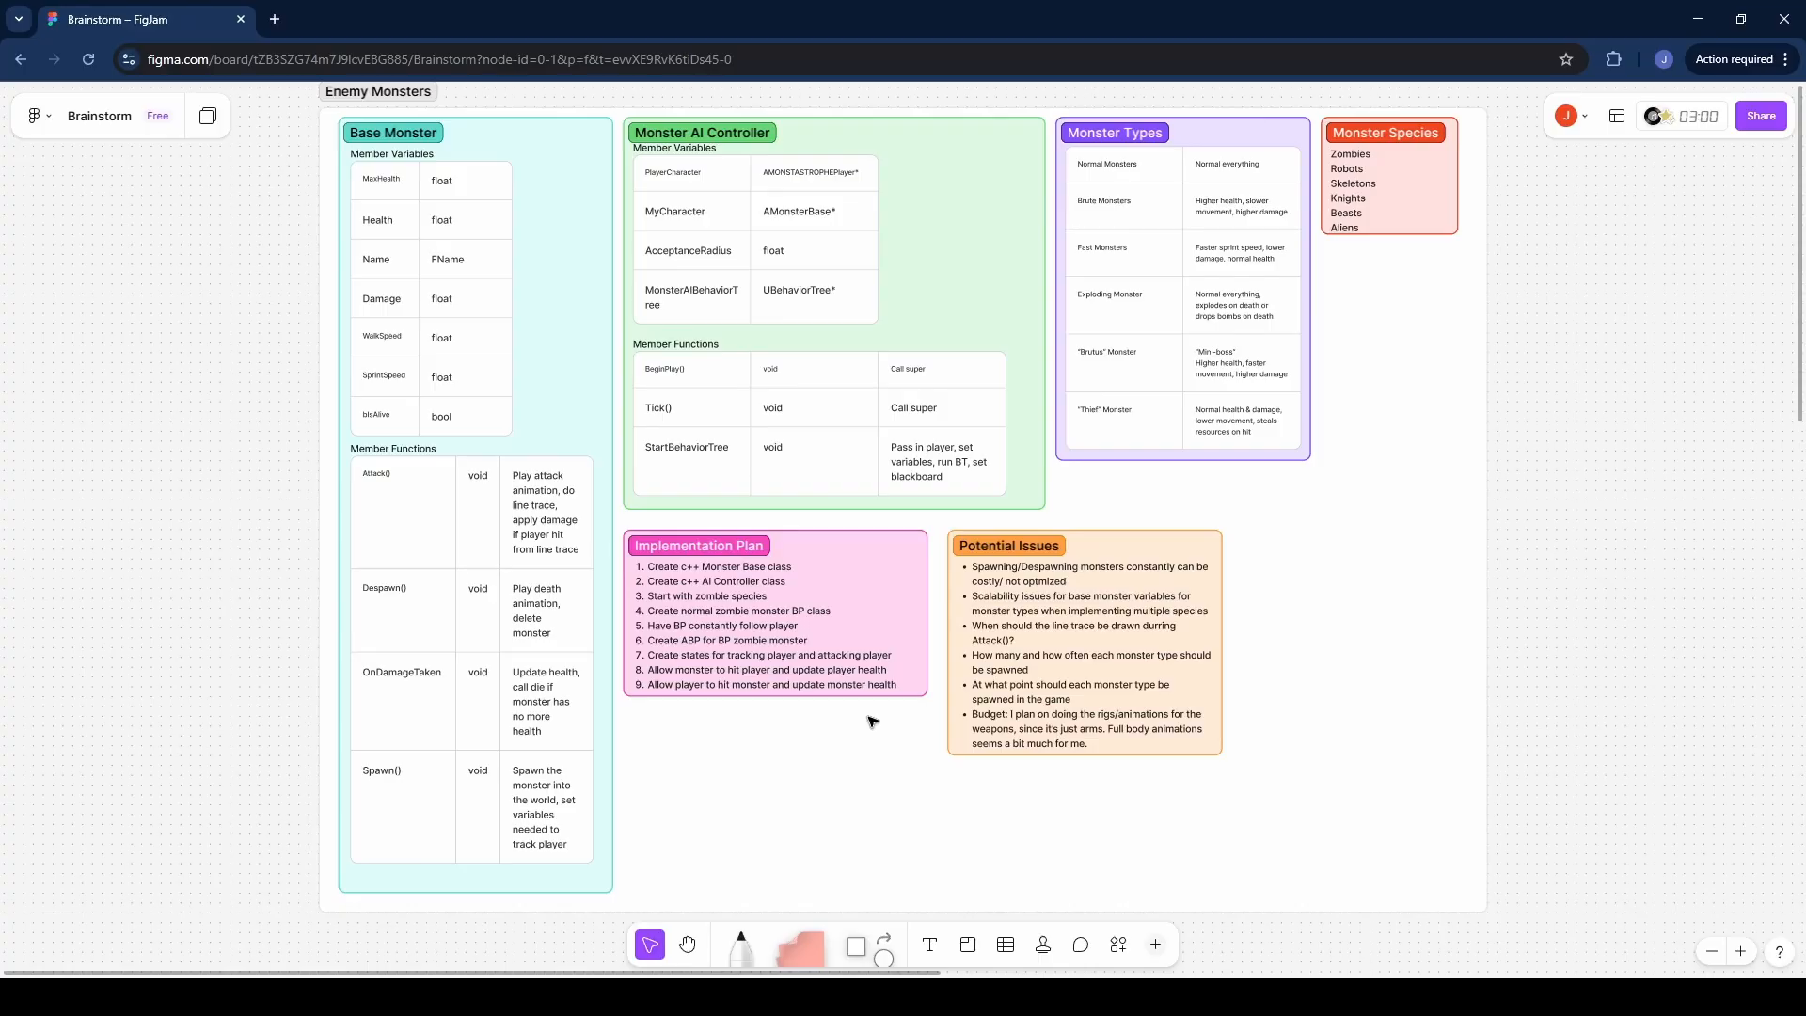
Examine the Enemy Monsters brainstorm board, including its class tables, implementation plan and potential issues
{"action": "scroll", "coordinate": [872, 722], "scroll_direction": "up", "scroll_amount": 1, "text": "ctrl"}
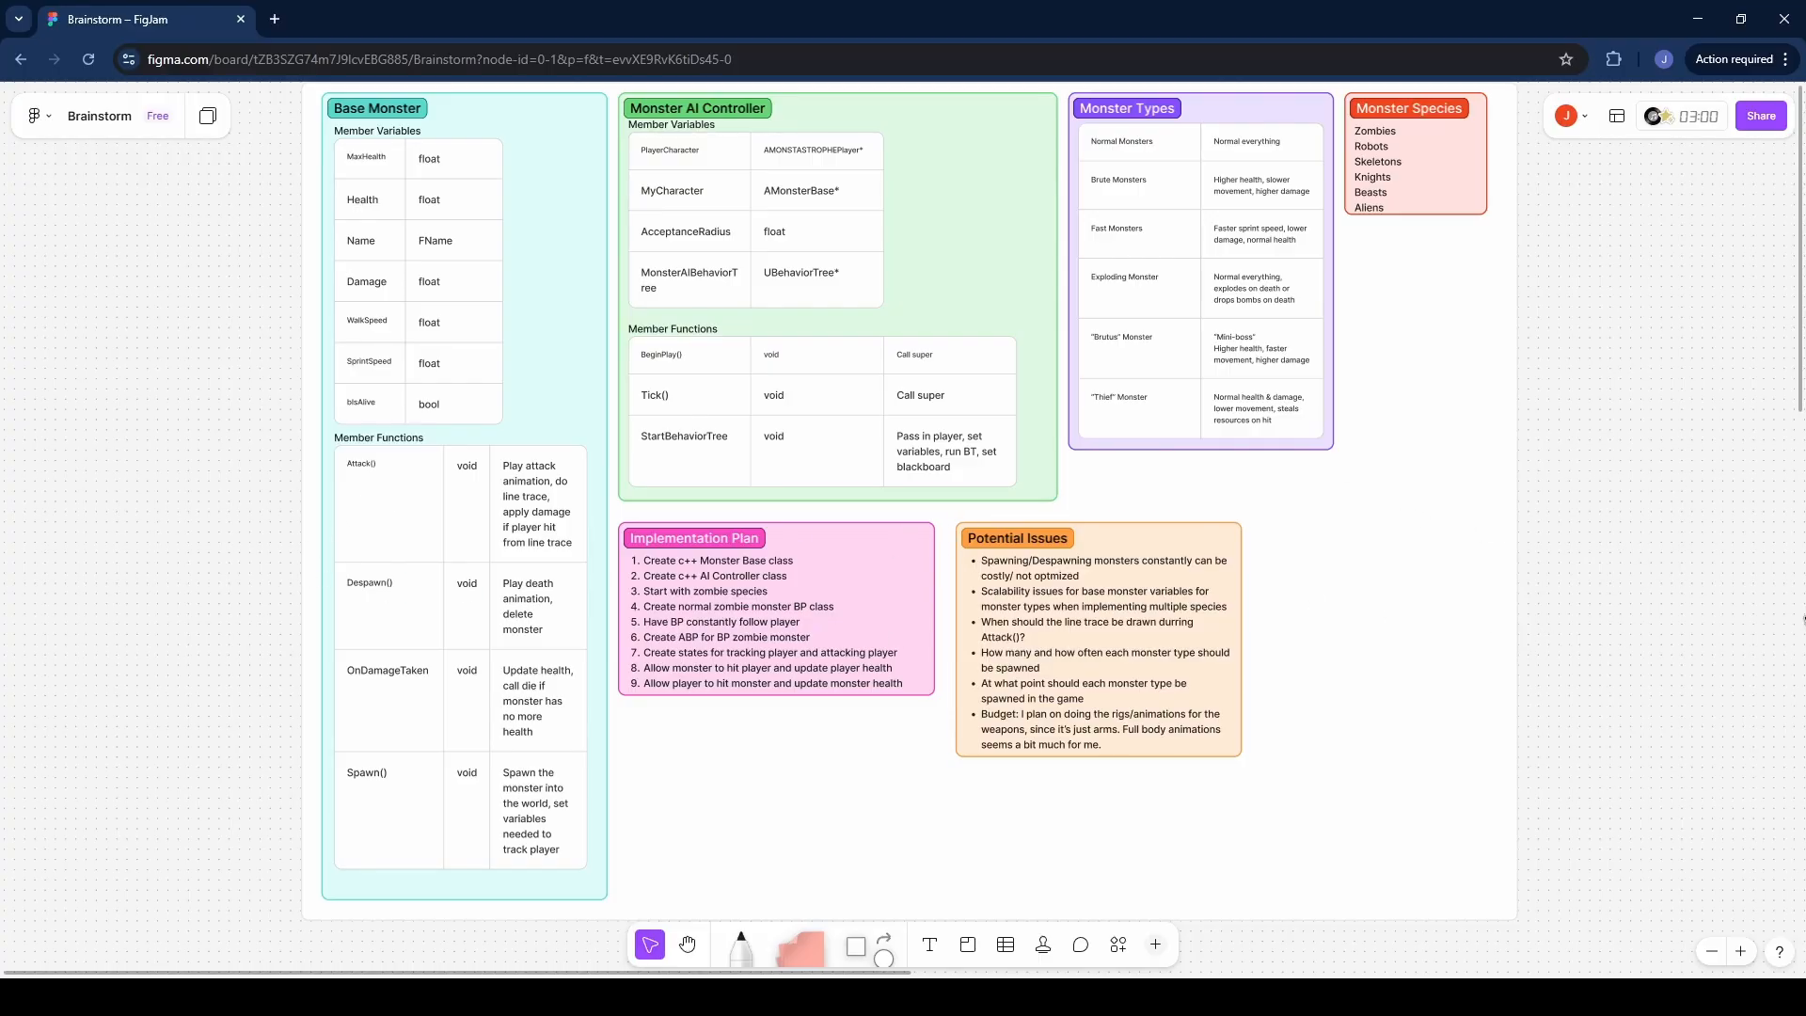
{"action": "scroll", "coordinate": [1606, 556], "scroll_direction": "up", "scroll_amount": 1, "text": "ctrl"}
{"action": "middle_click_drag", "start_coordinate": [1606, 556], "coordinate": [1609, 616]}
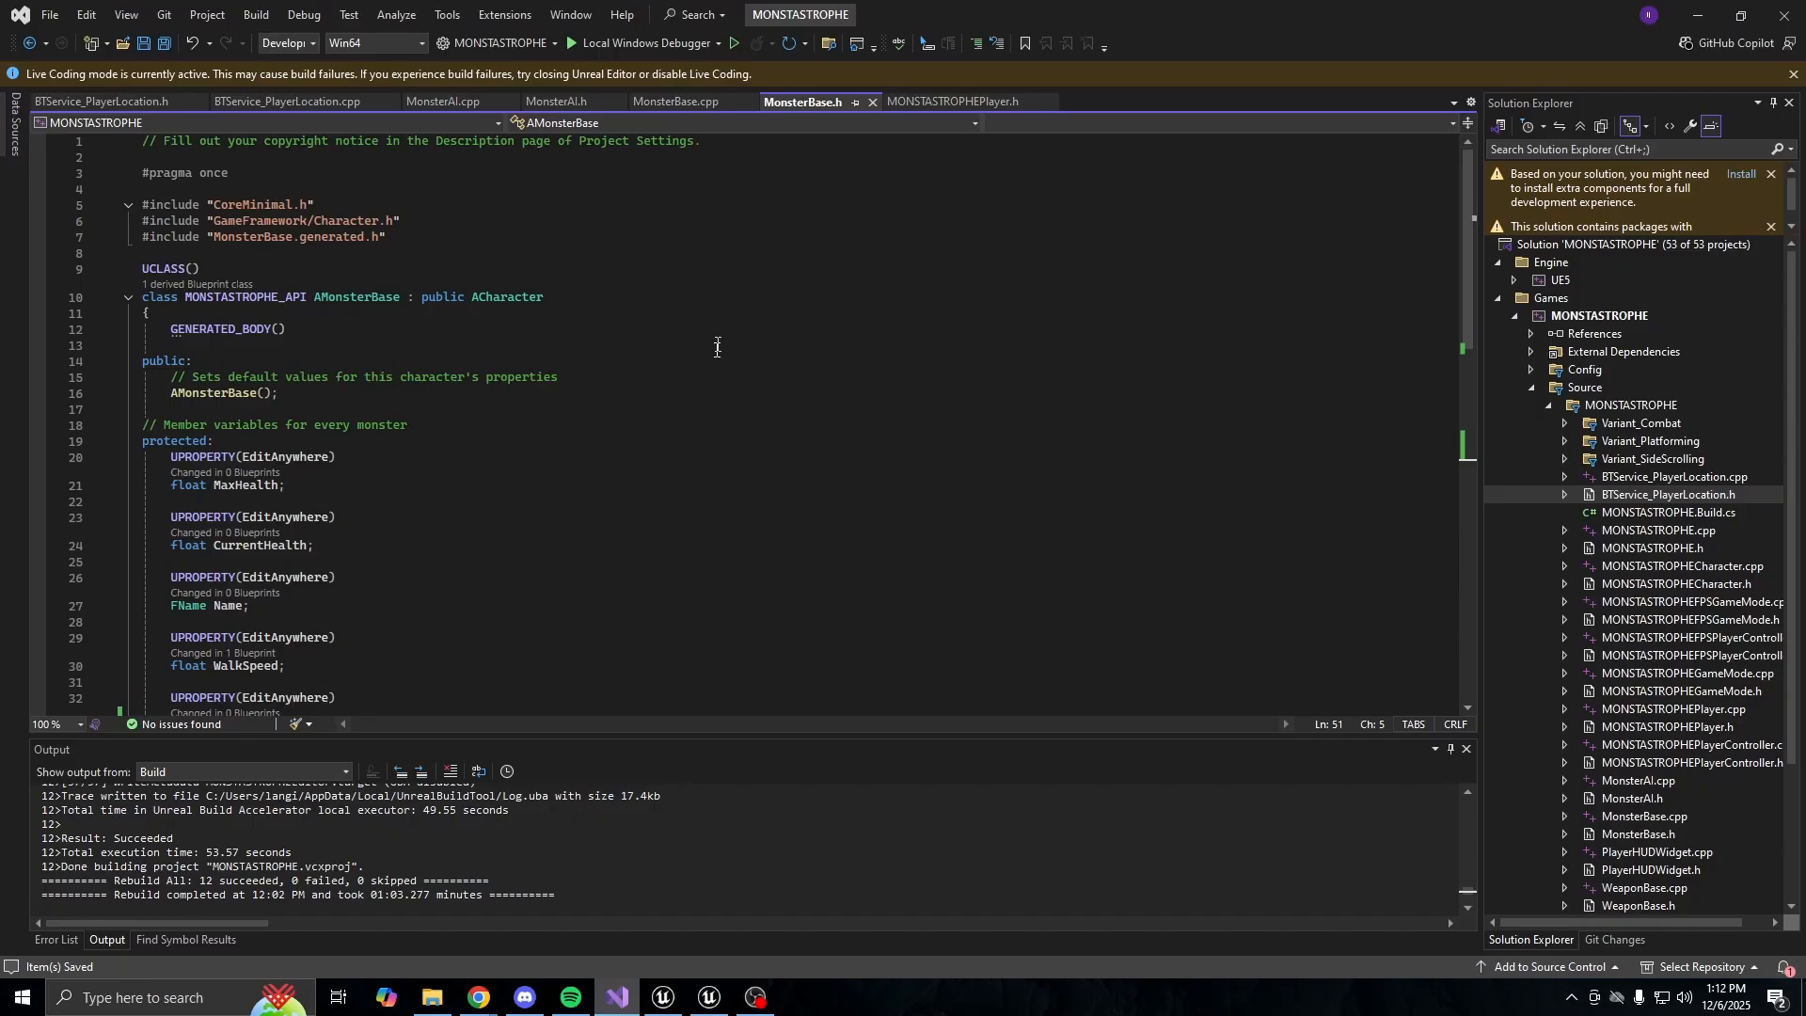
Review the header and source code of the MonsterBase and MonsterAI classes in Visual Studio
{"action": "scroll", "coordinate": [716, 347], "scroll_direction": "down", "scroll_amount": 12}
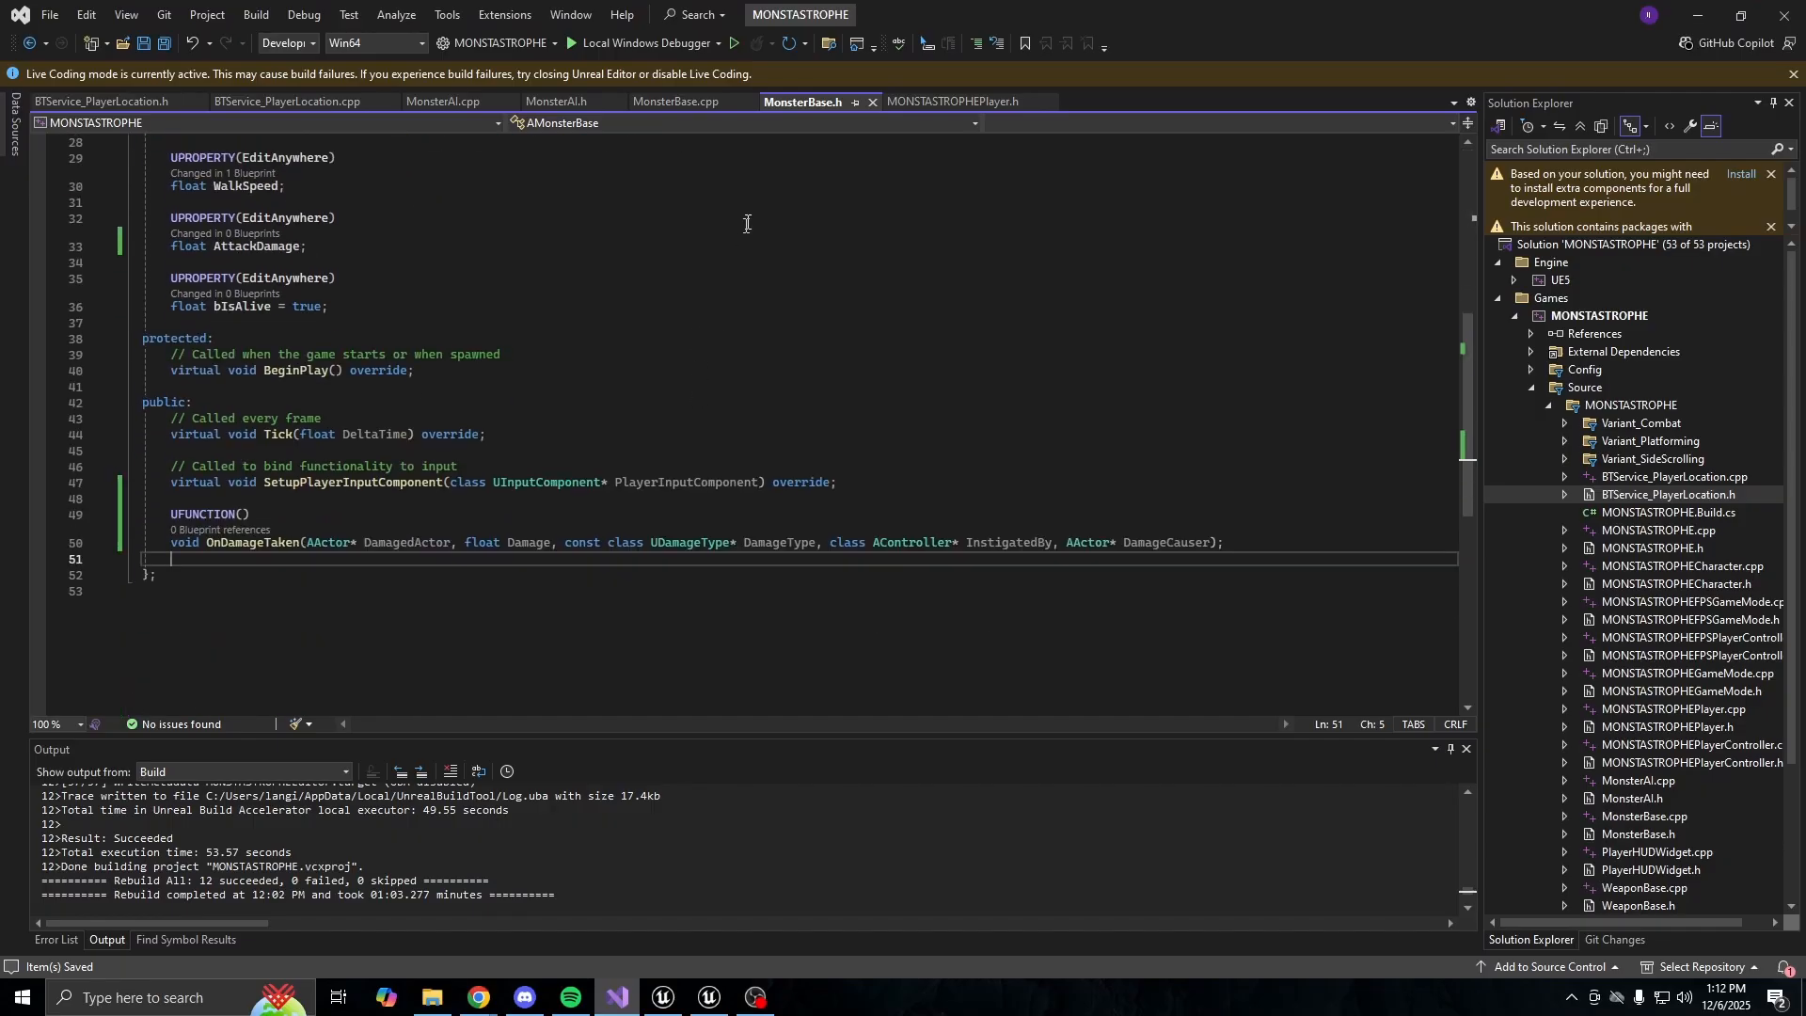
{"action": "left_click", "coordinate": [690, 100]}
{"action": "scroll", "coordinate": [624, 461], "scroll_direction": "up", "scroll_amount": 1}
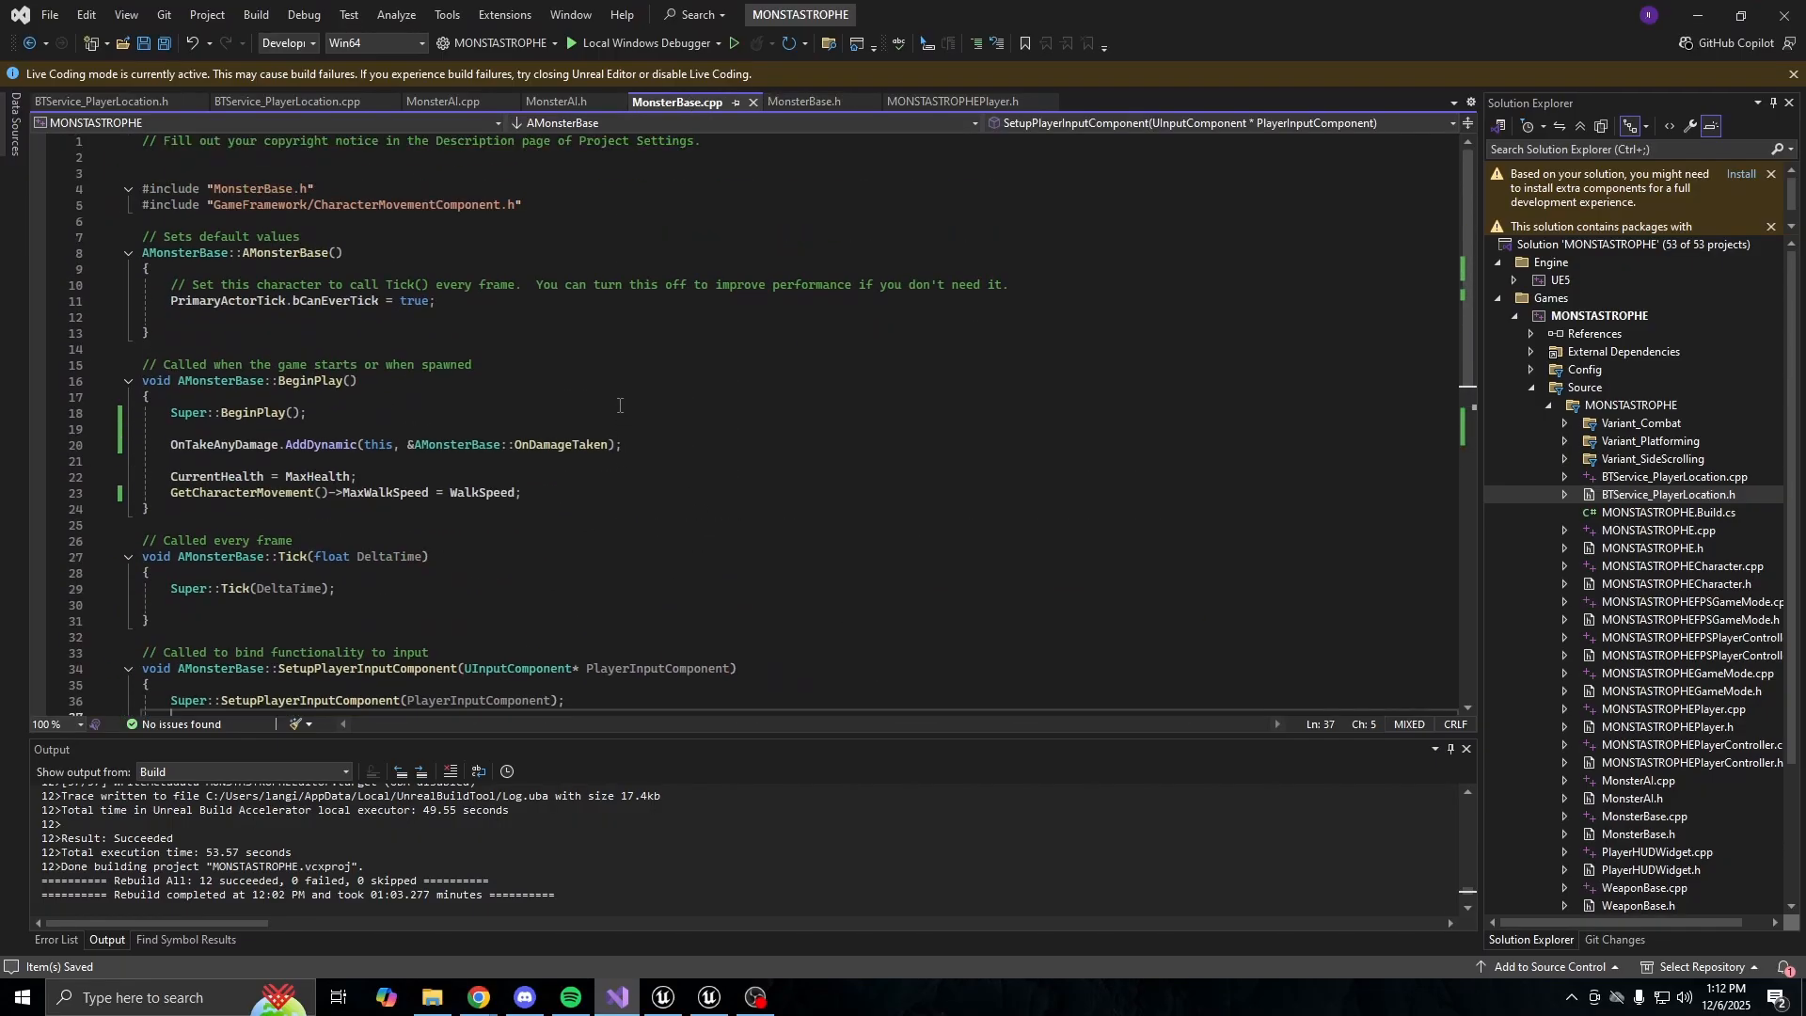
{"action": "left_click", "coordinate": [576, 103]}
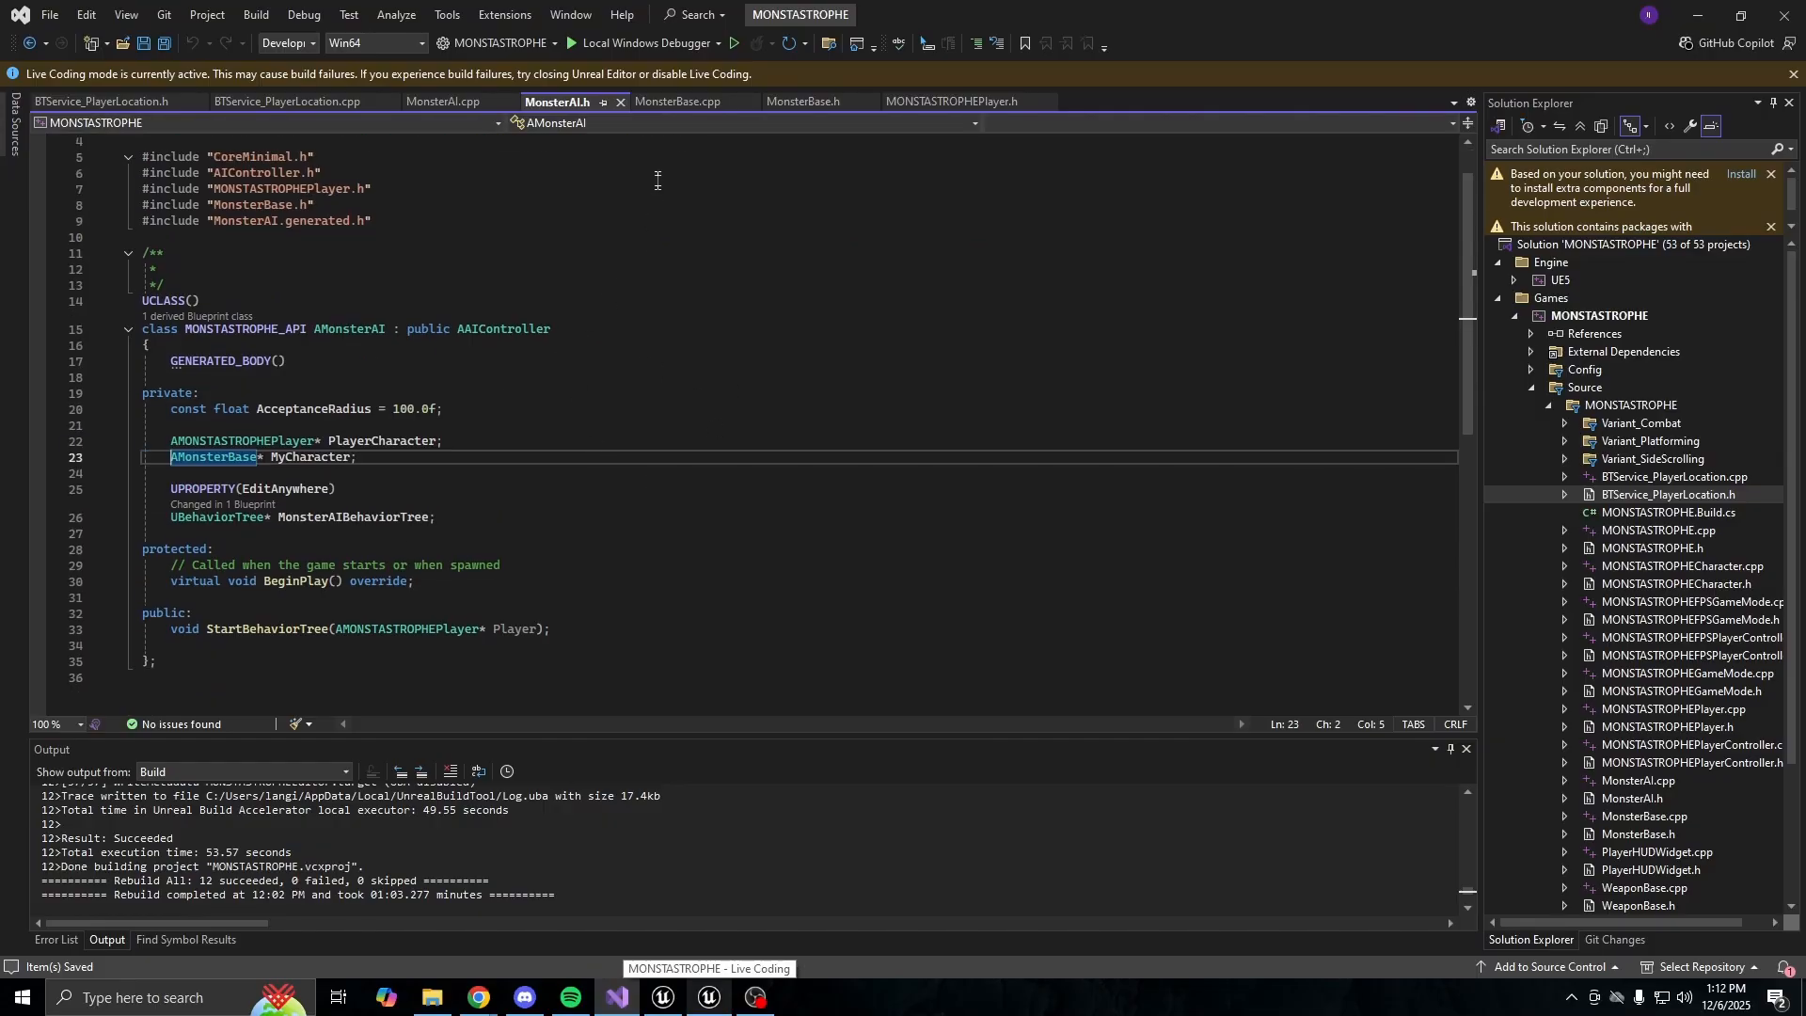
{"action": "left_click", "coordinate": [437, 103]}
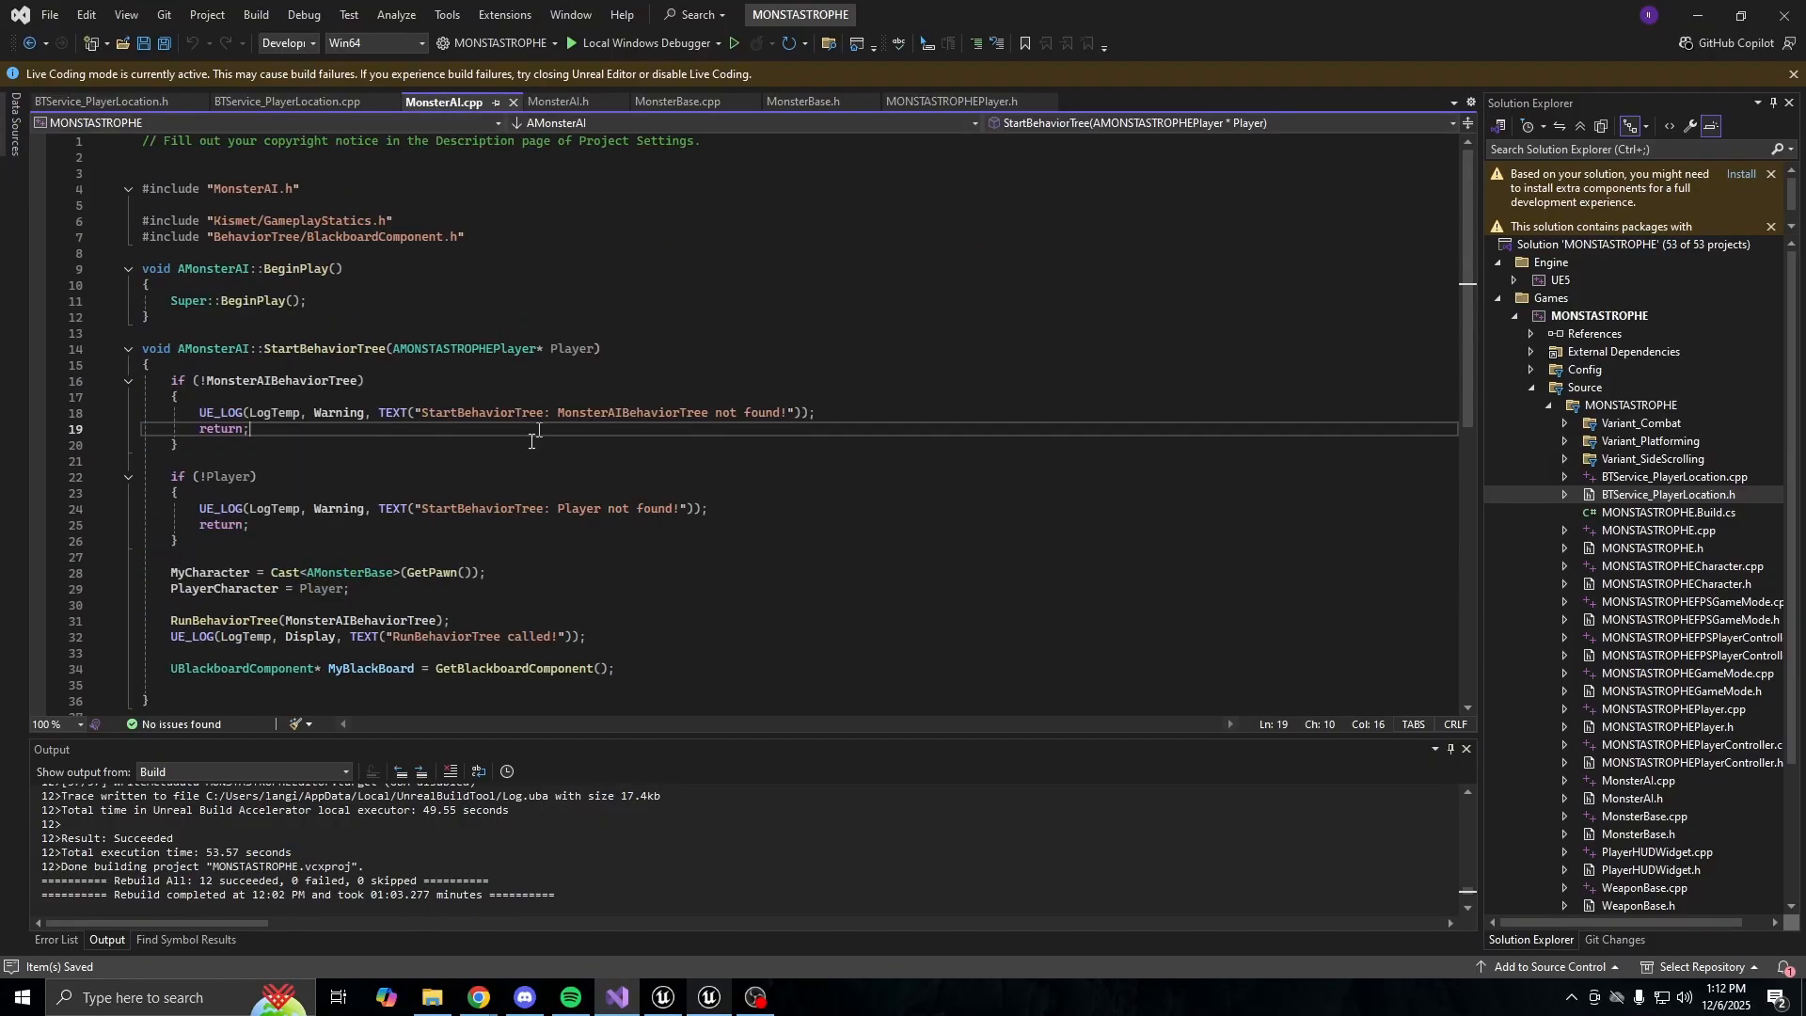
{"action": "left_click", "coordinate": [566, 100]}
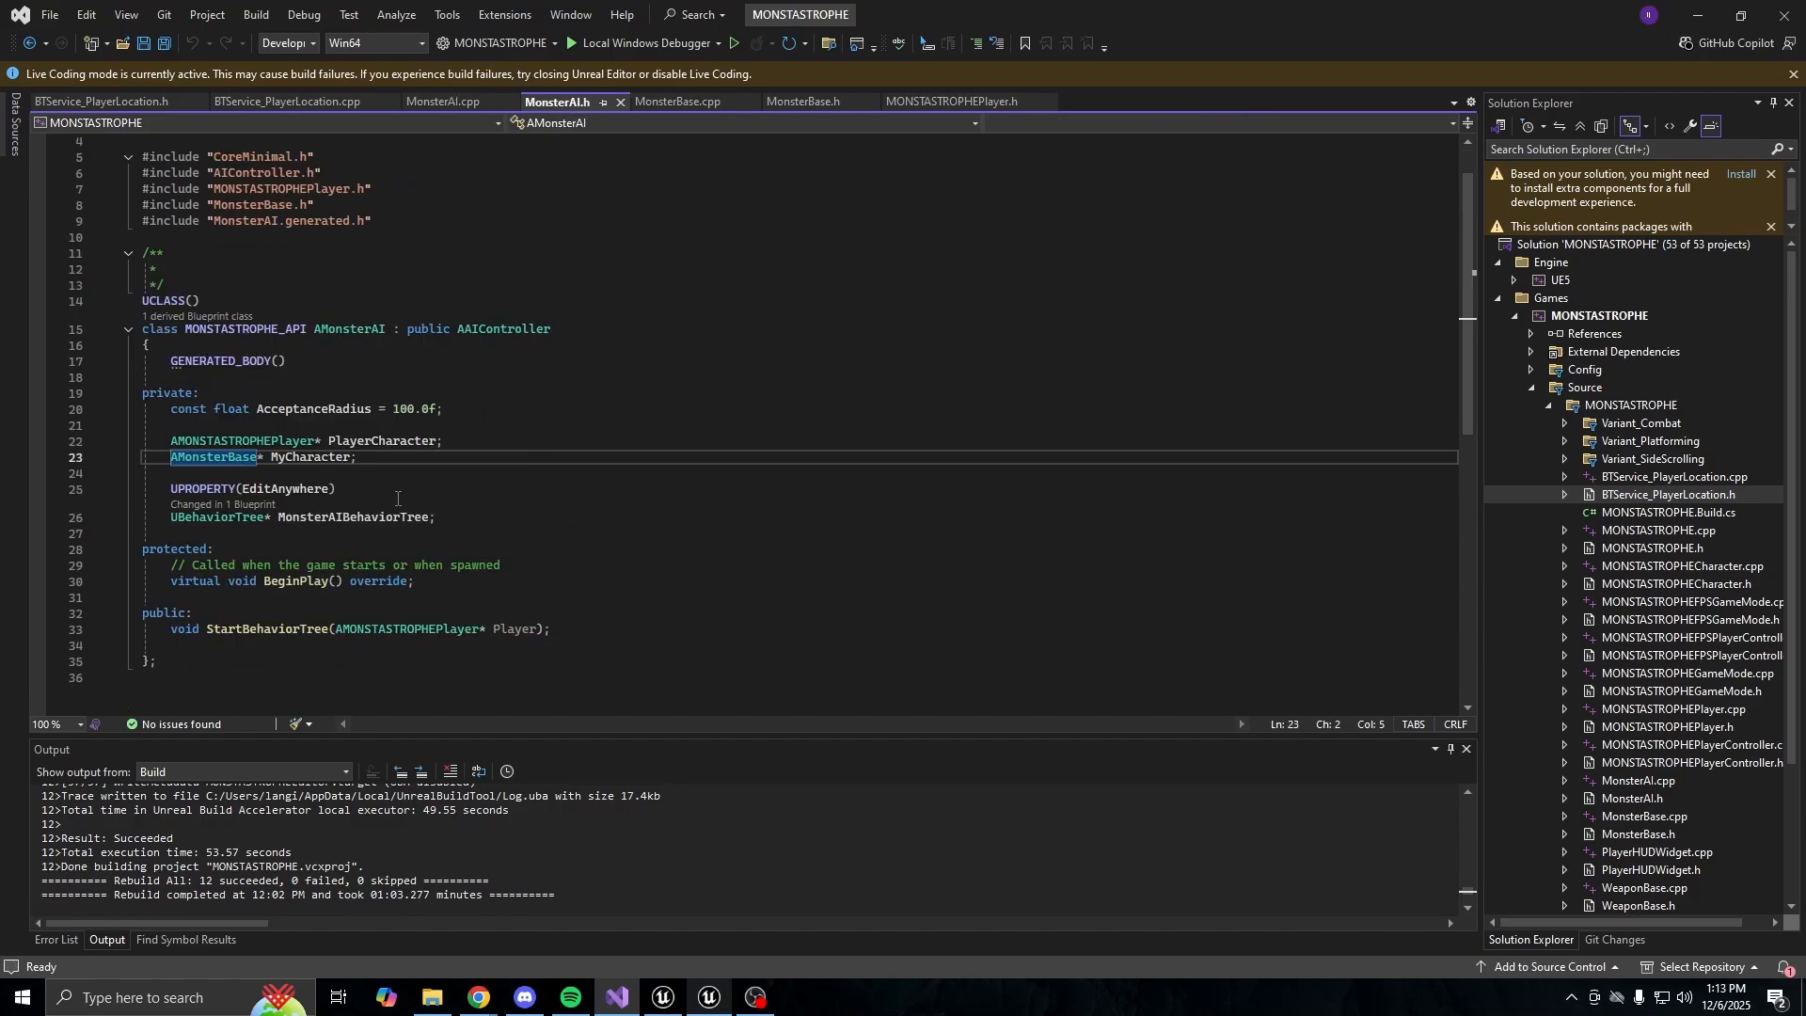
Switch to Unreal Editor and dock the content browser in the Lvl_ThirdPerson level editor's layout
{"action": "key", "text": "alt+Tab"}
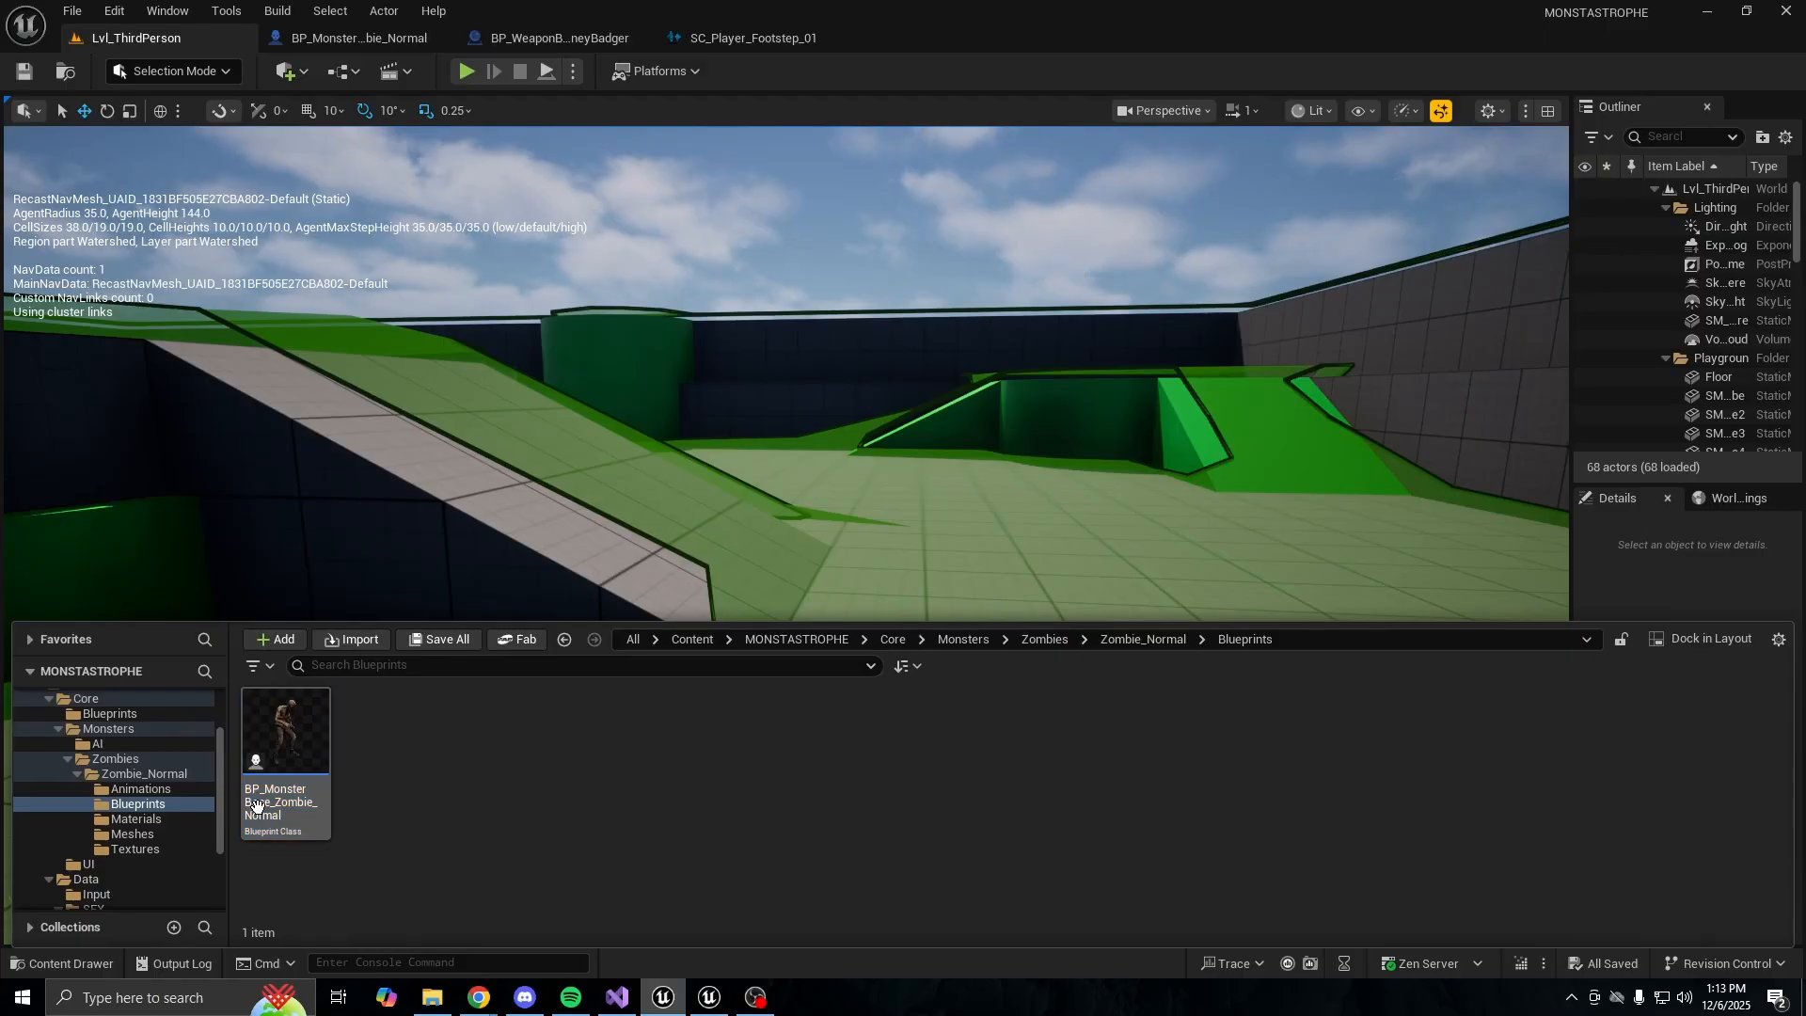
{"action": "double_click", "coordinate": [268, 795]}
{"action": "left_click", "coordinate": [160, 40]}
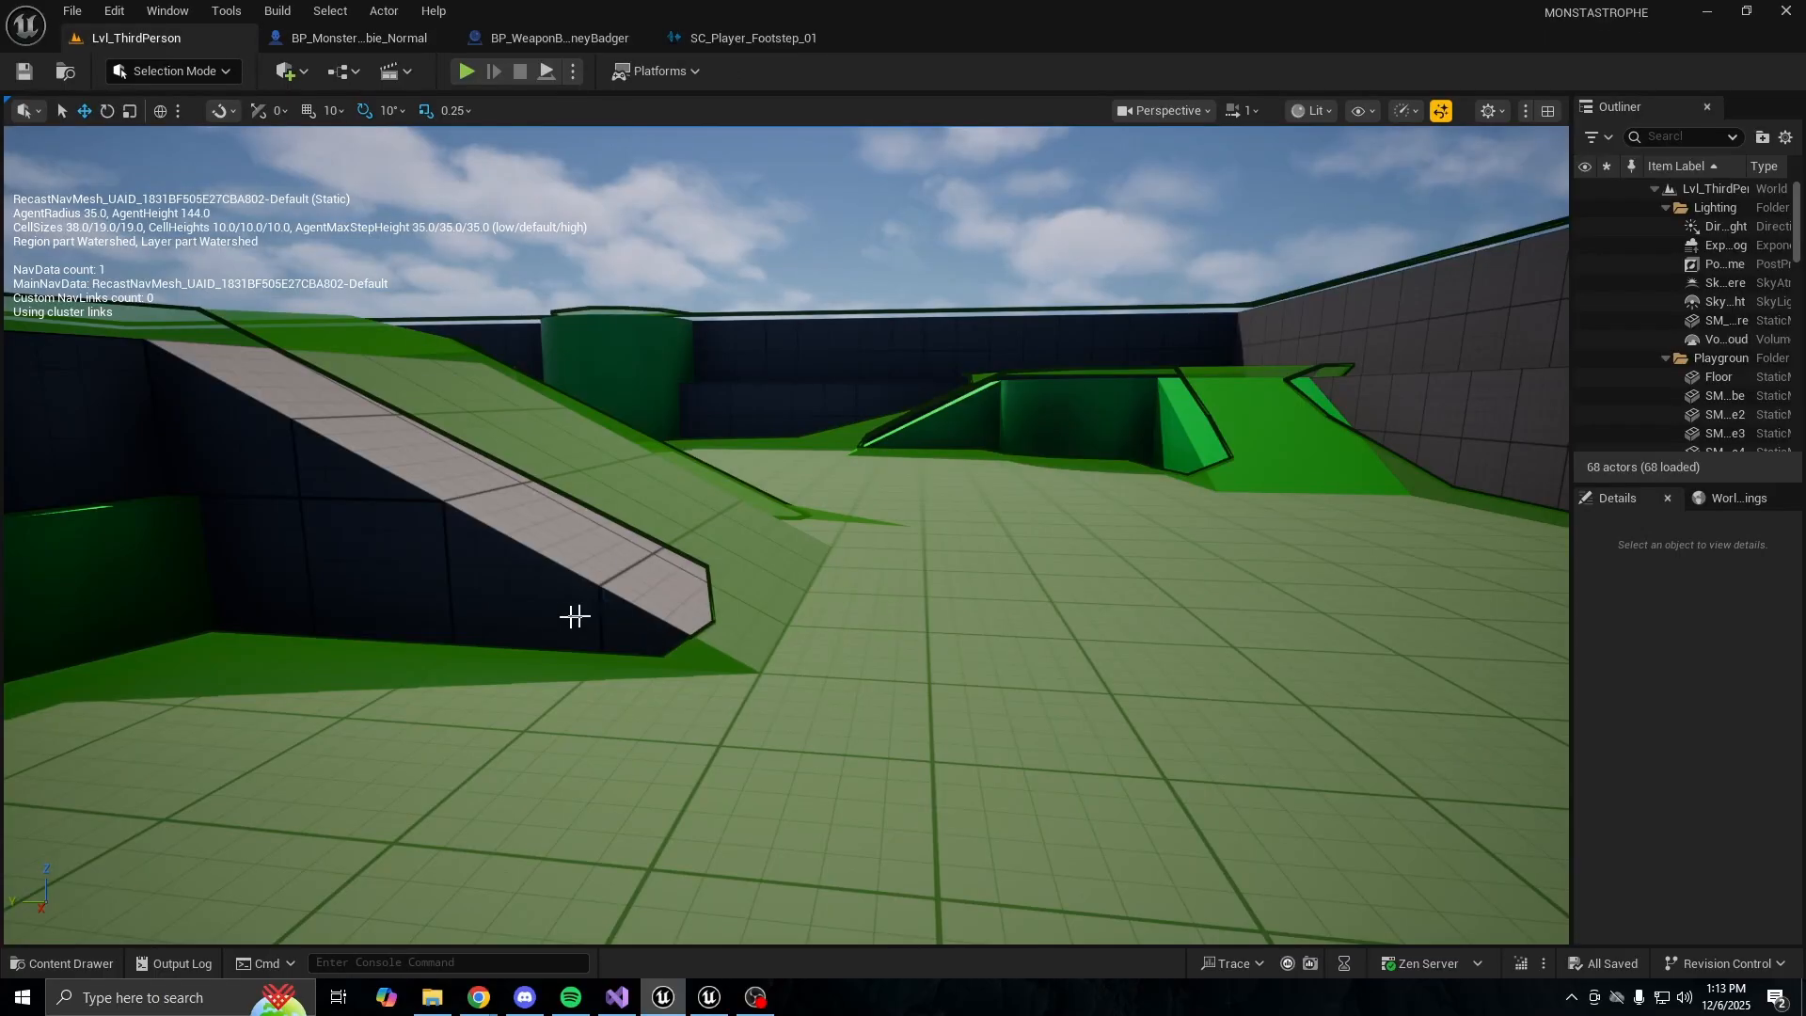
{"action": "left_click", "coordinate": [64, 962]}
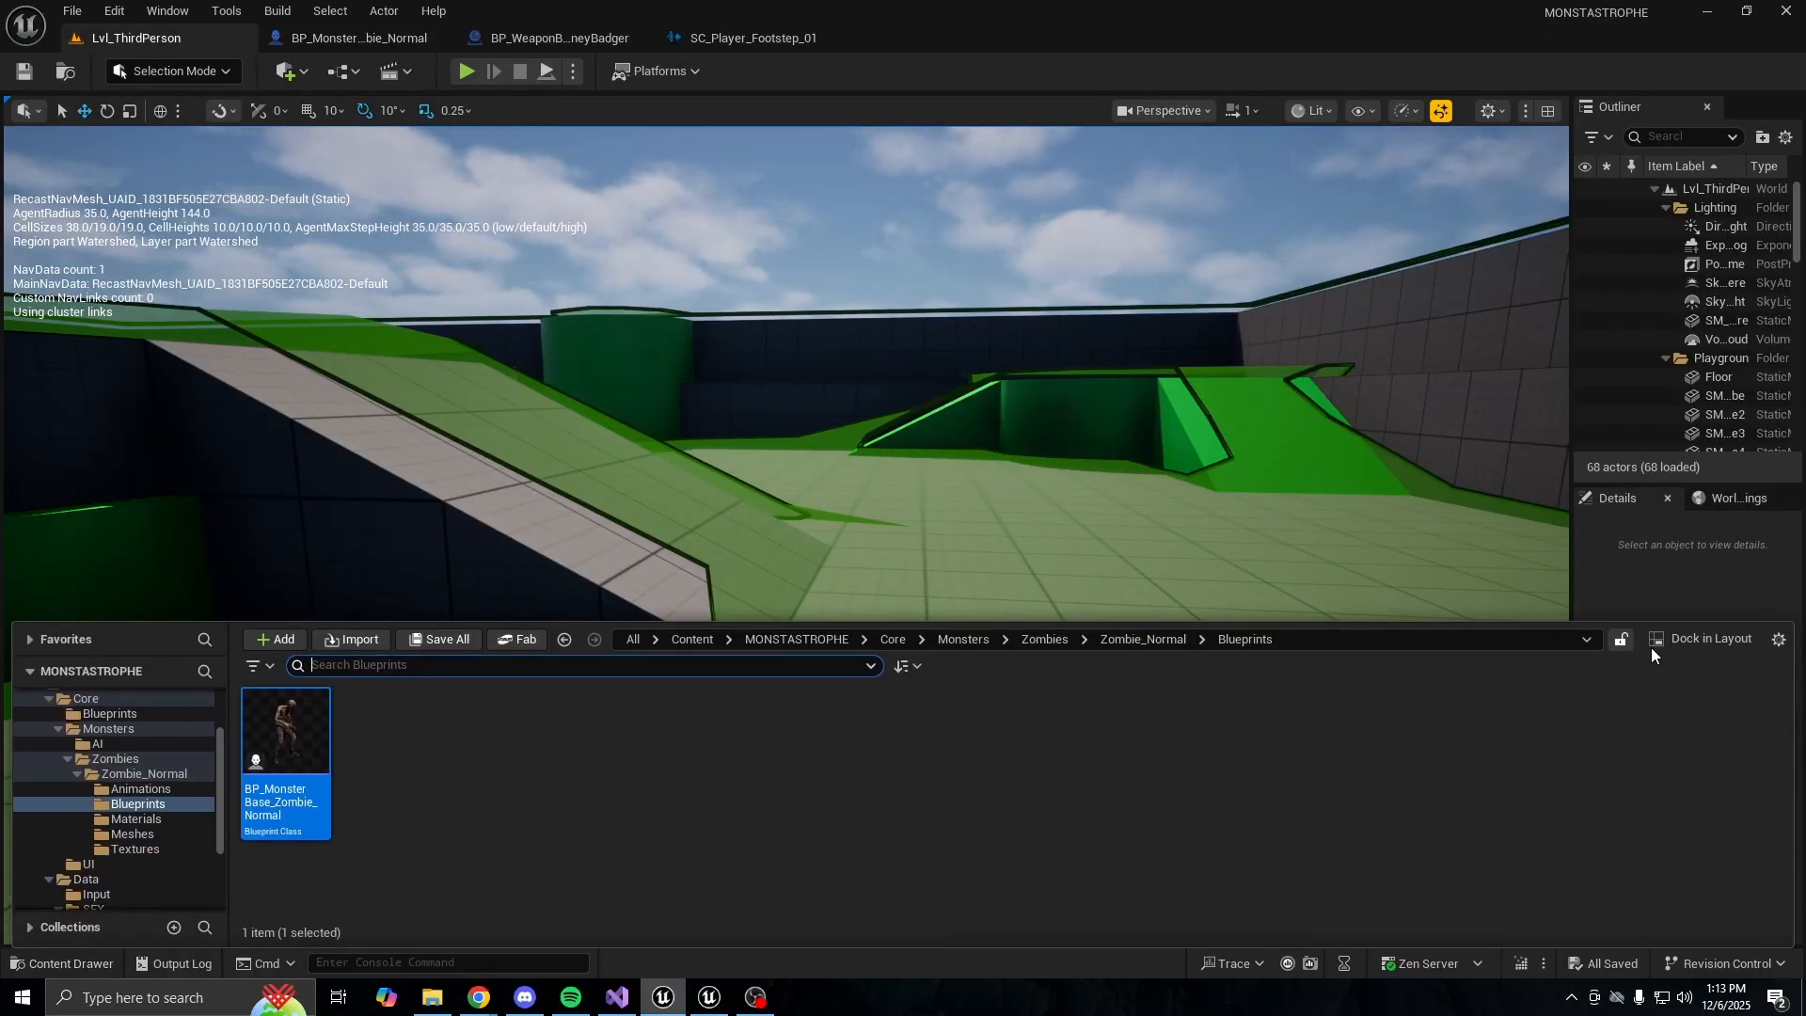
{"action": "left_click", "coordinate": [1669, 639]}
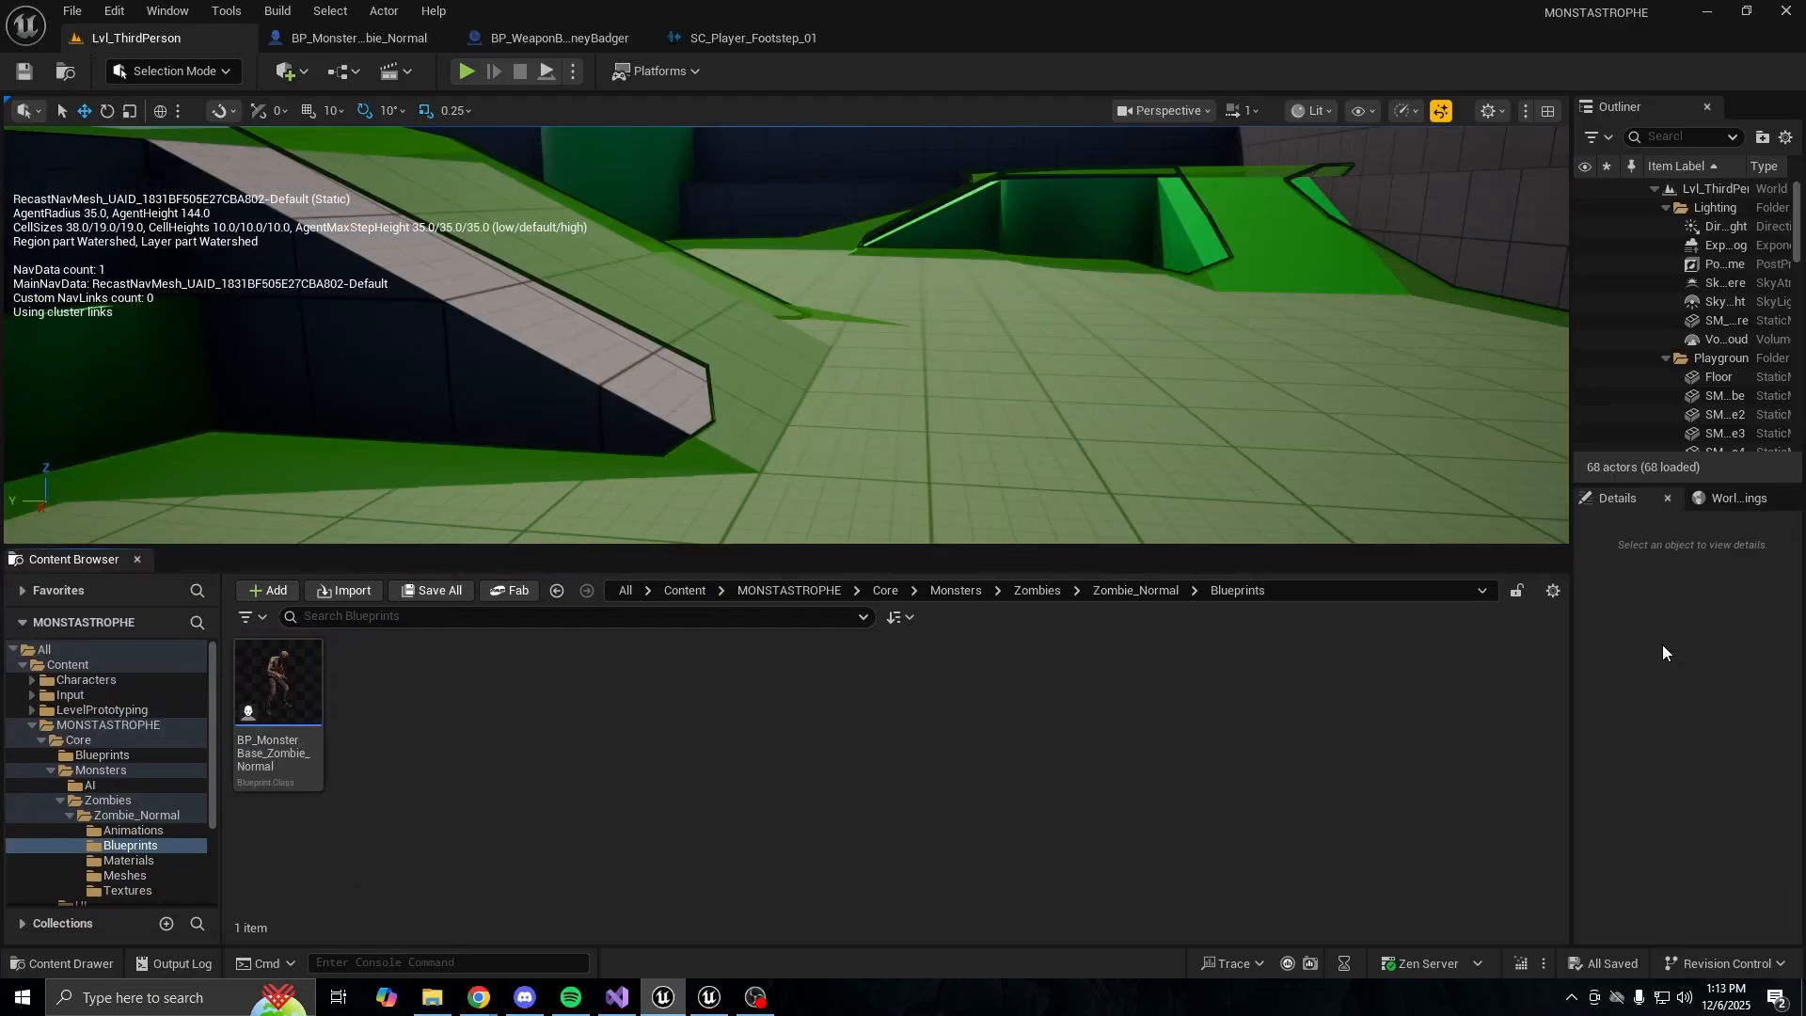
Look through the zombie Meshes and monster AI folders, and open the BT_MonsterAI behavior tree to examine its Chase sequence
{"action": "left_click", "coordinate": [125, 874]}
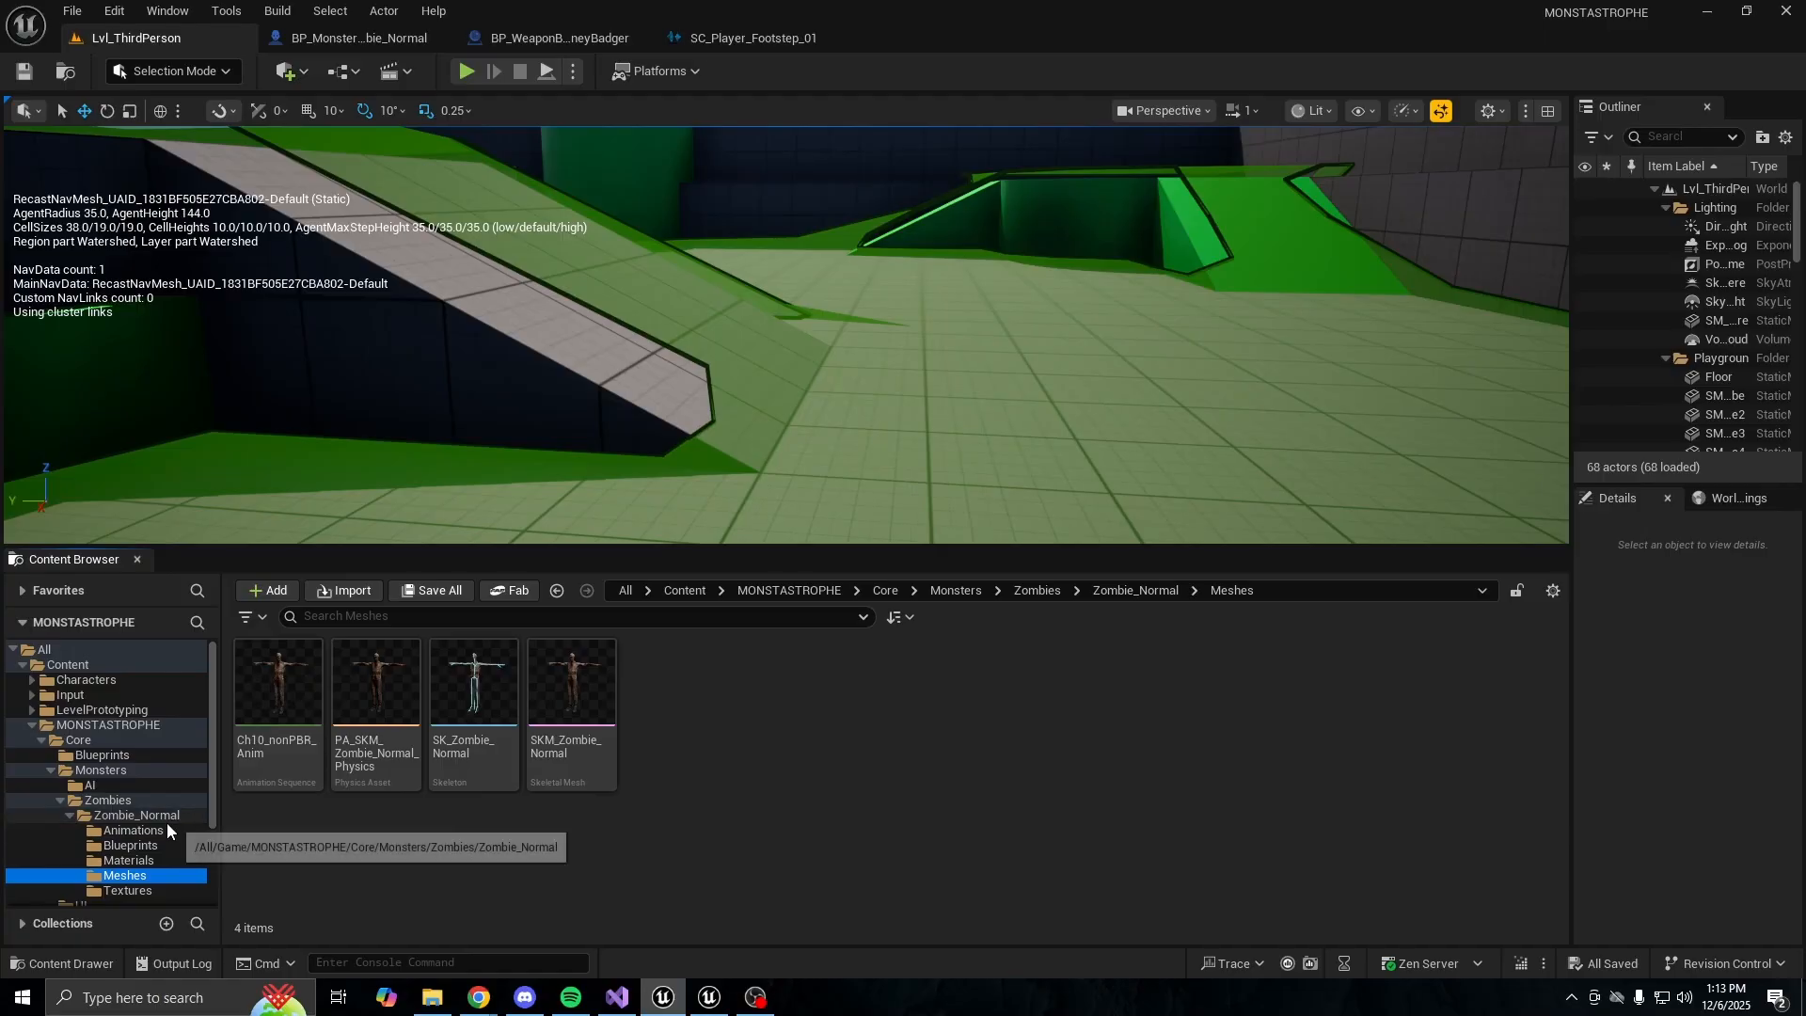
{"action": "left_click", "coordinate": [89, 785]}
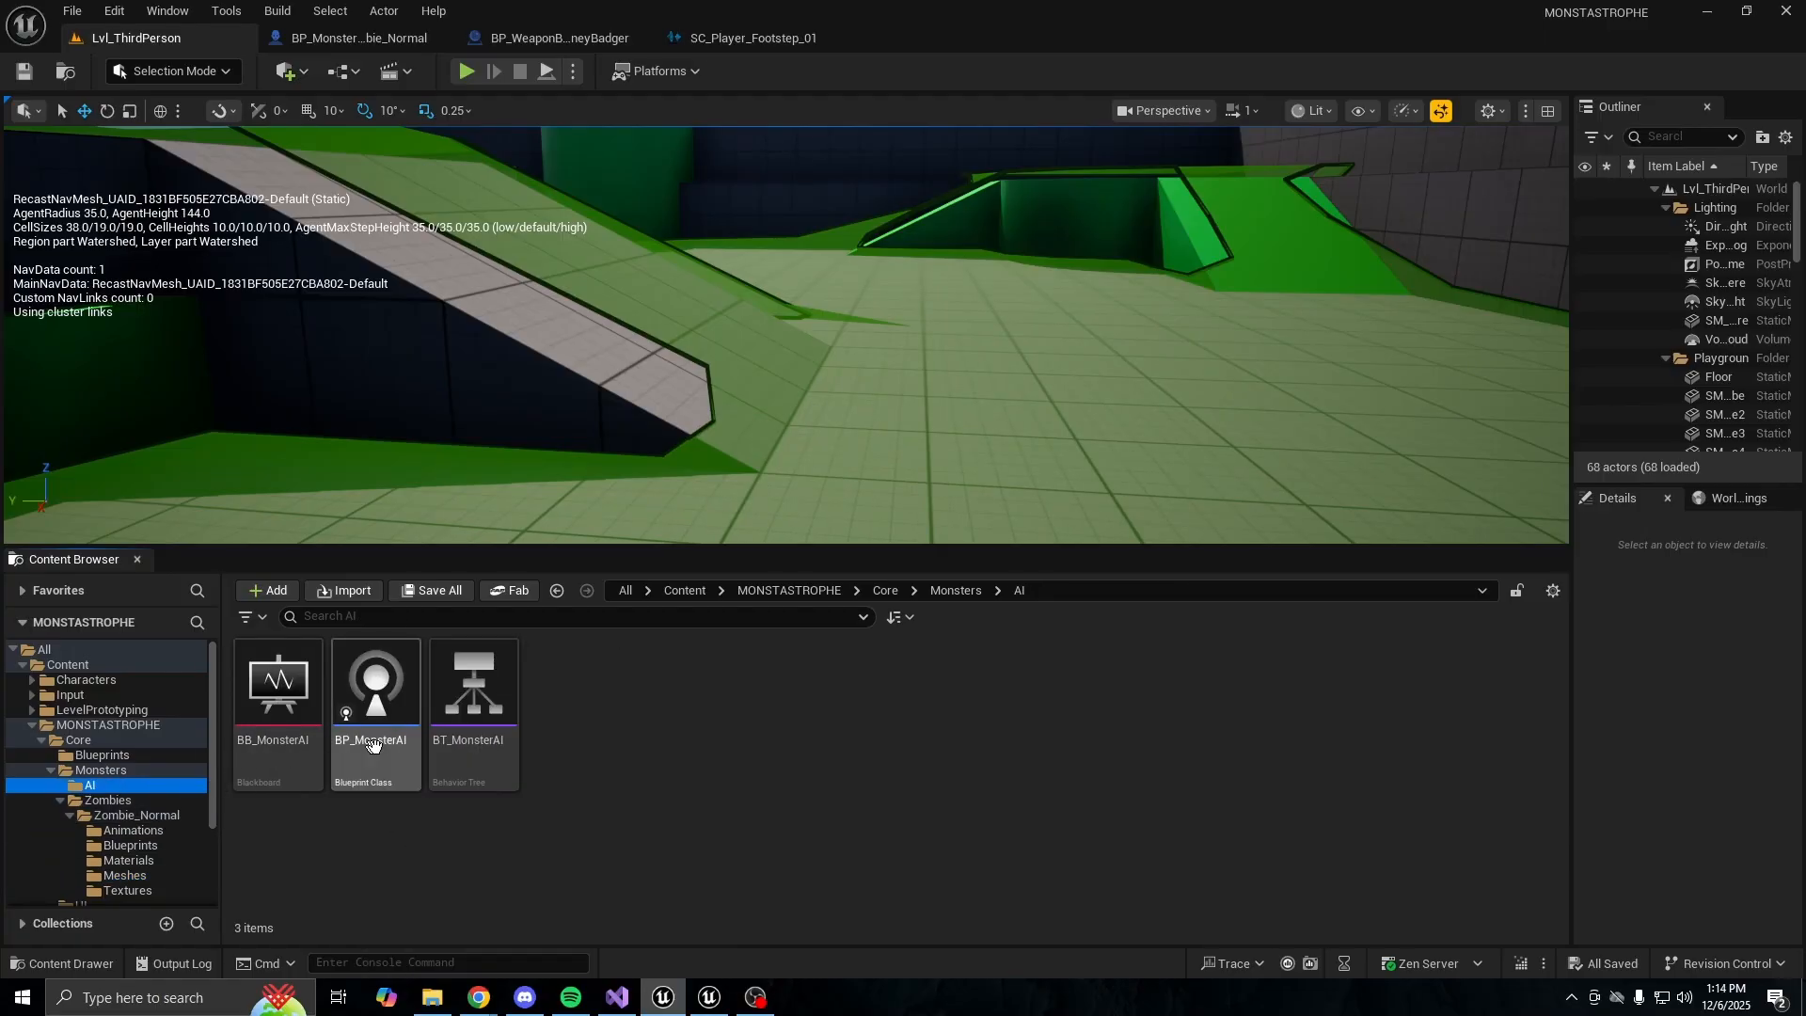
{"action": "left_click", "coordinate": [475, 781]}
{"action": "double_click", "coordinate": [475, 781]}
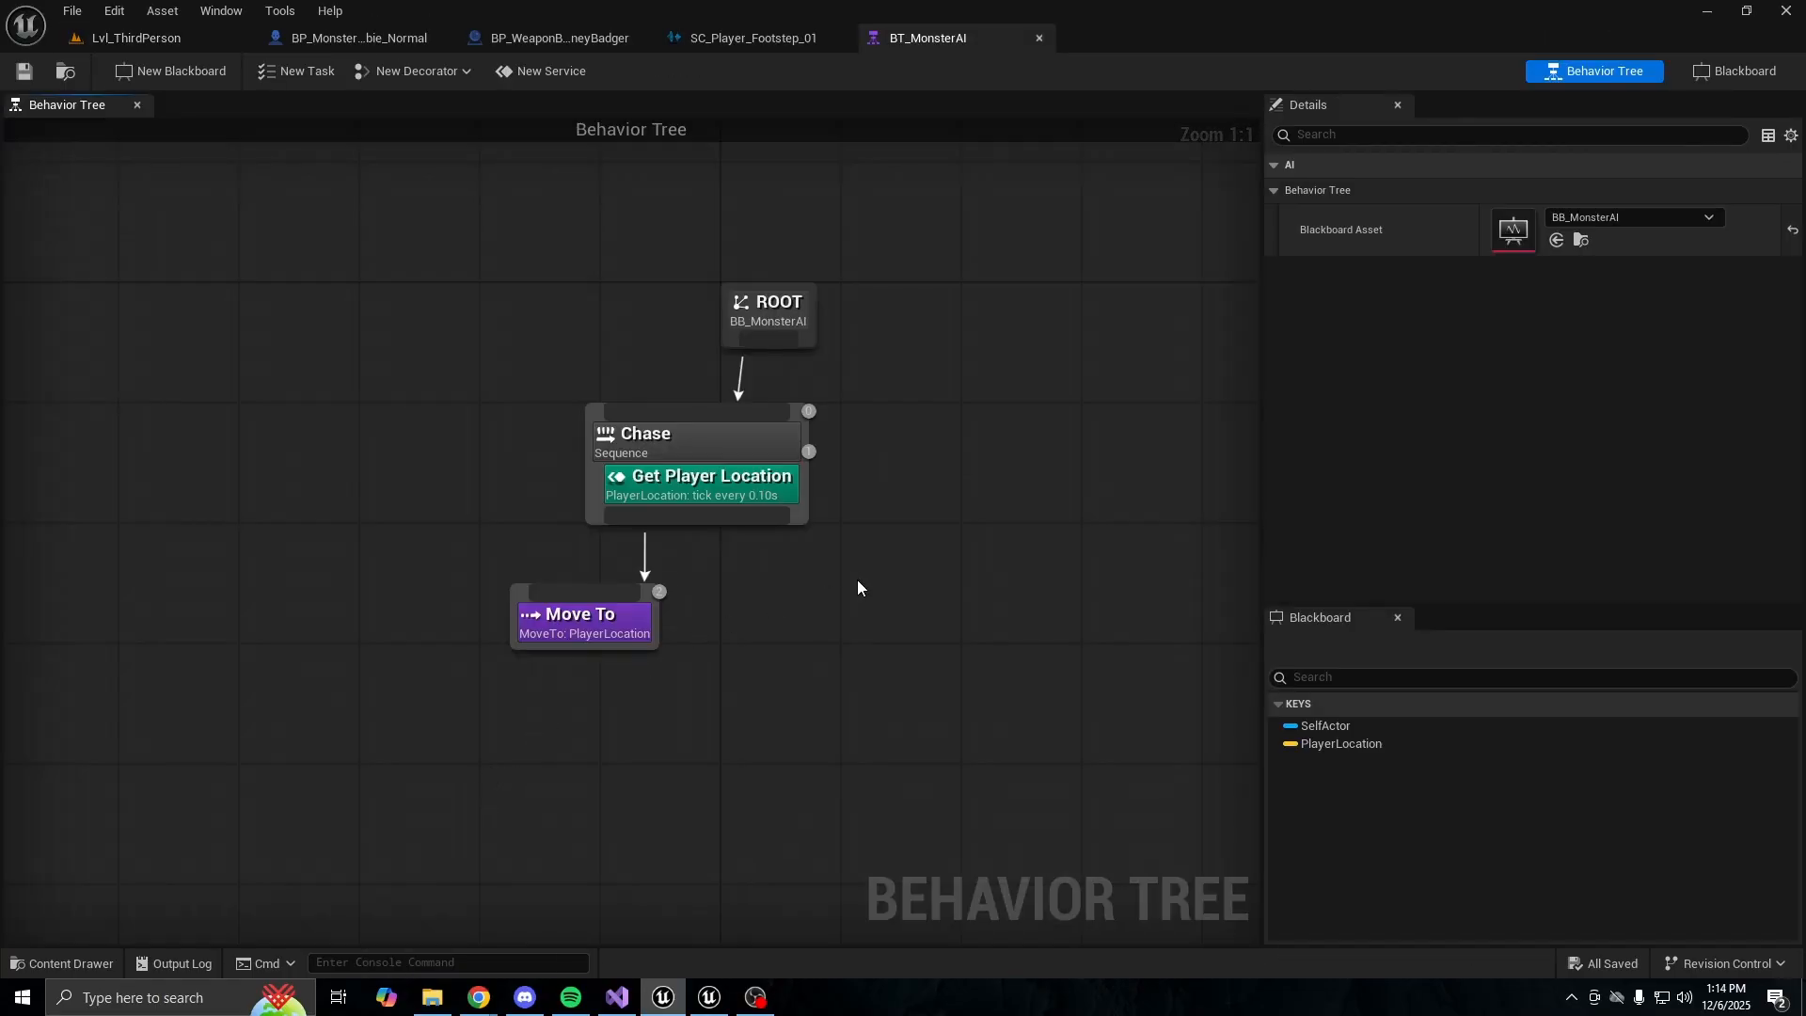
{"action": "right_click", "coordinate": [924, 380]}
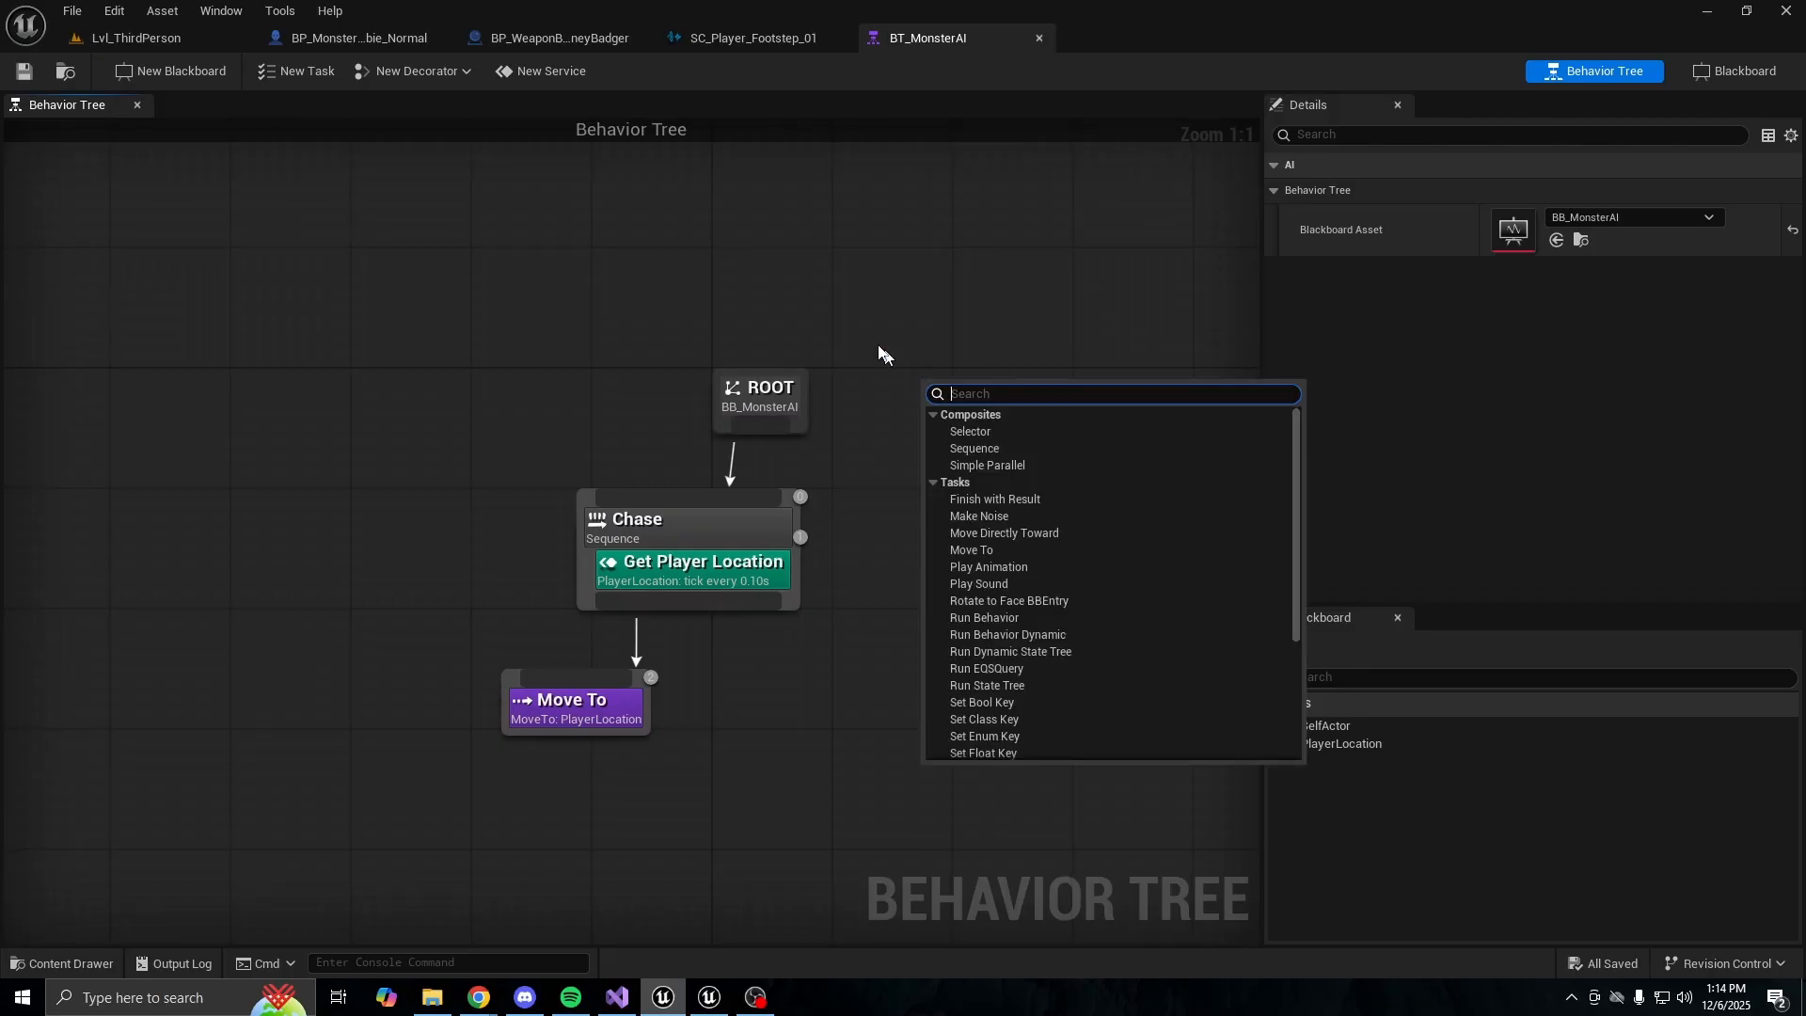
{"action": "right_click_drag", "start_coordinate": [520, 569], "coordinate": [483, 515]}
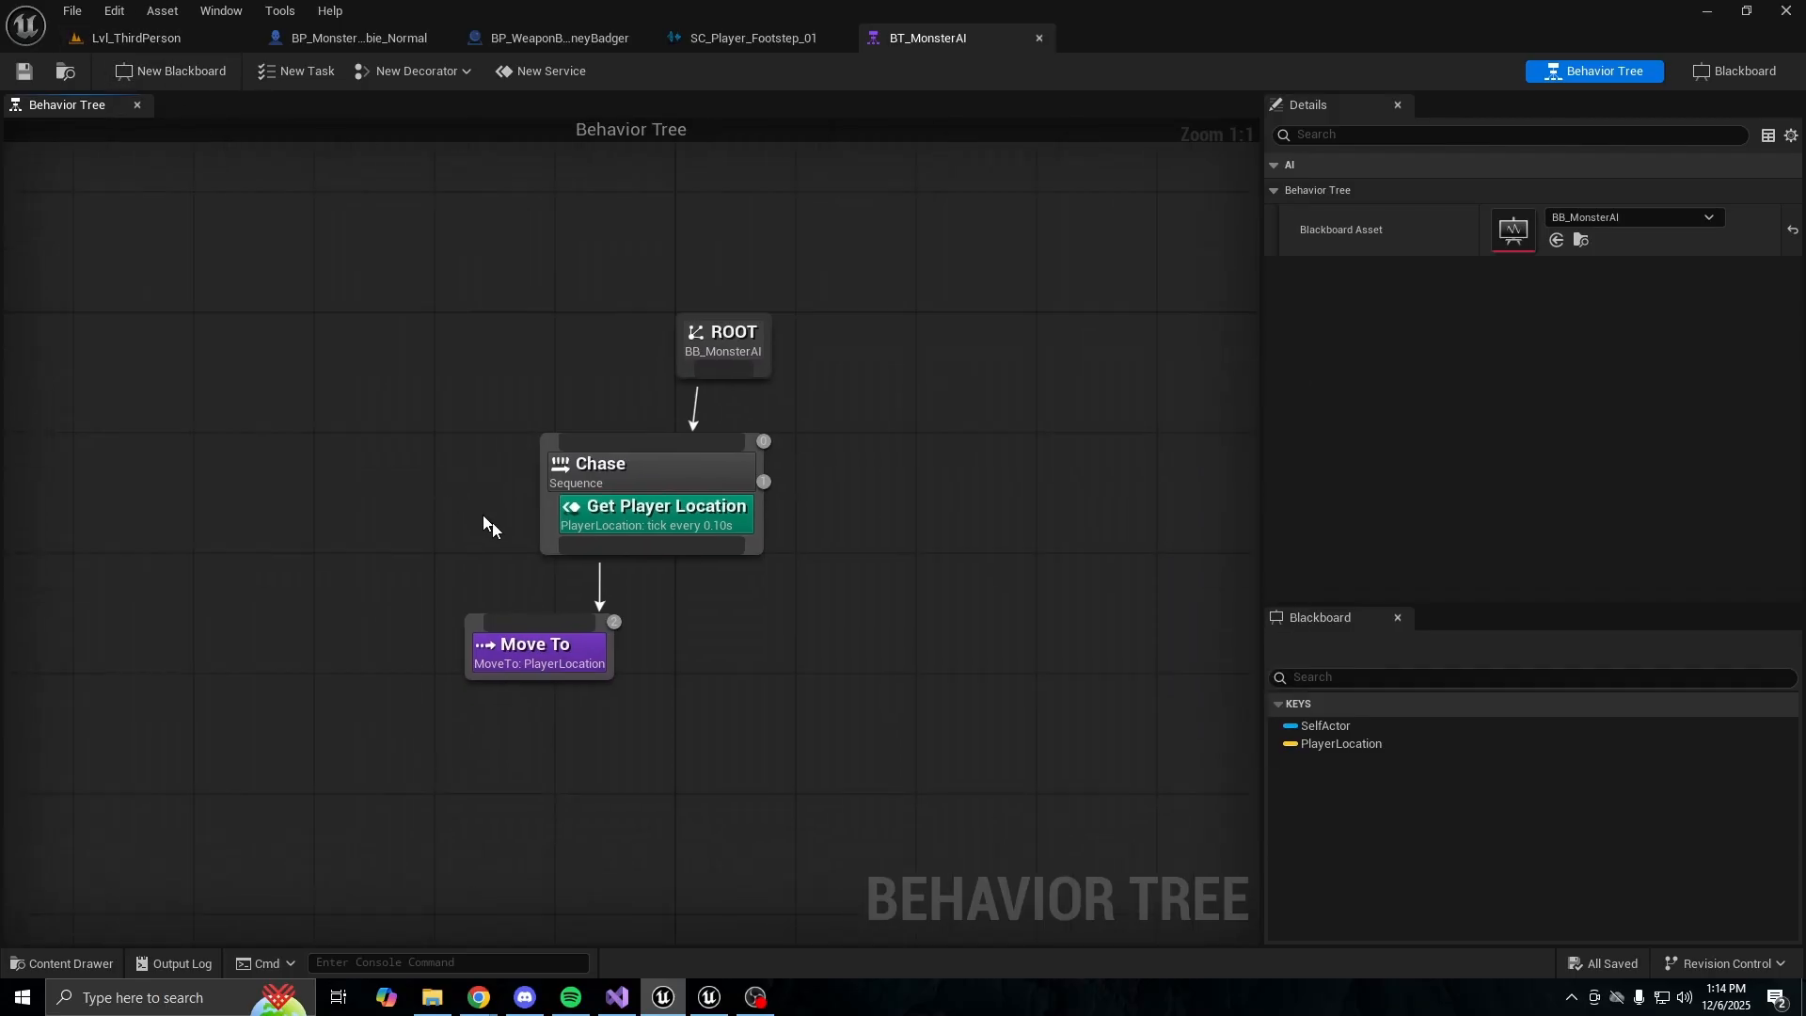
Play-test Lvl_ThirdPerson, running around the arena to check how the zombies chase the player, and stop the session
{"action": "left_click", "coordinate": [141, 37]}
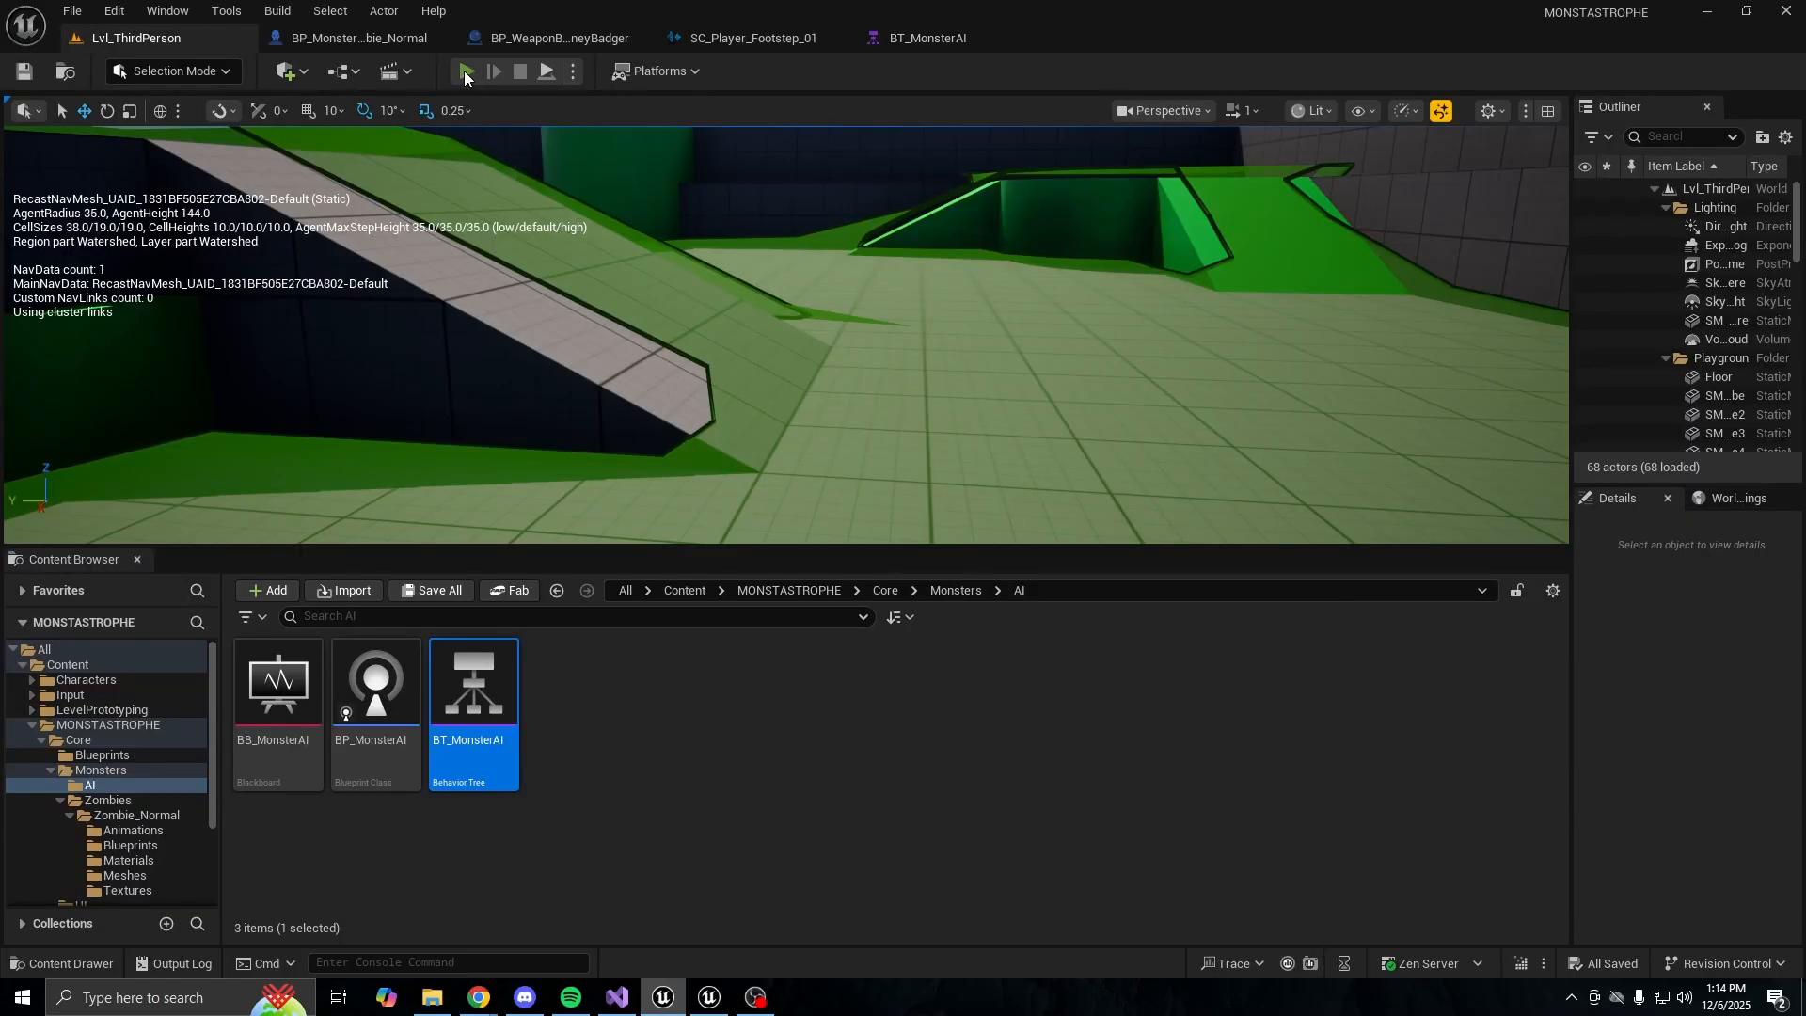
{"action": "left_click", "coordinate": [464, 71]}
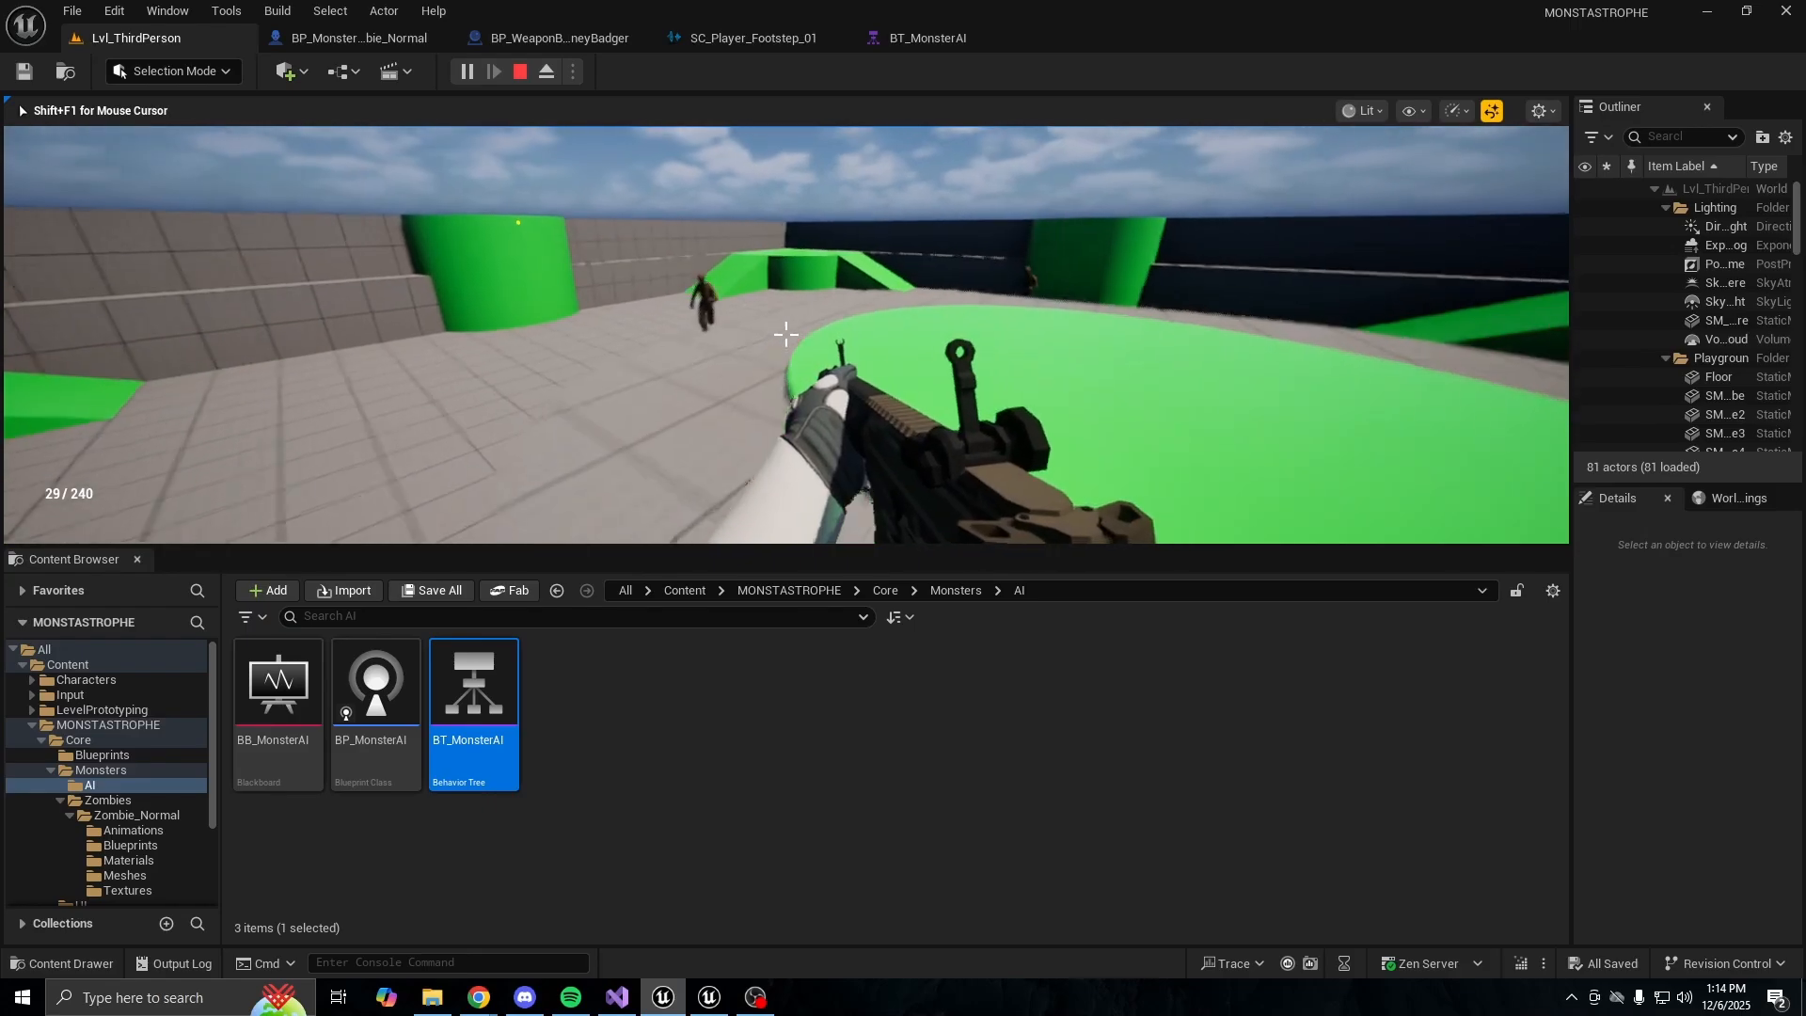
{"action": "key", "text": "s"}
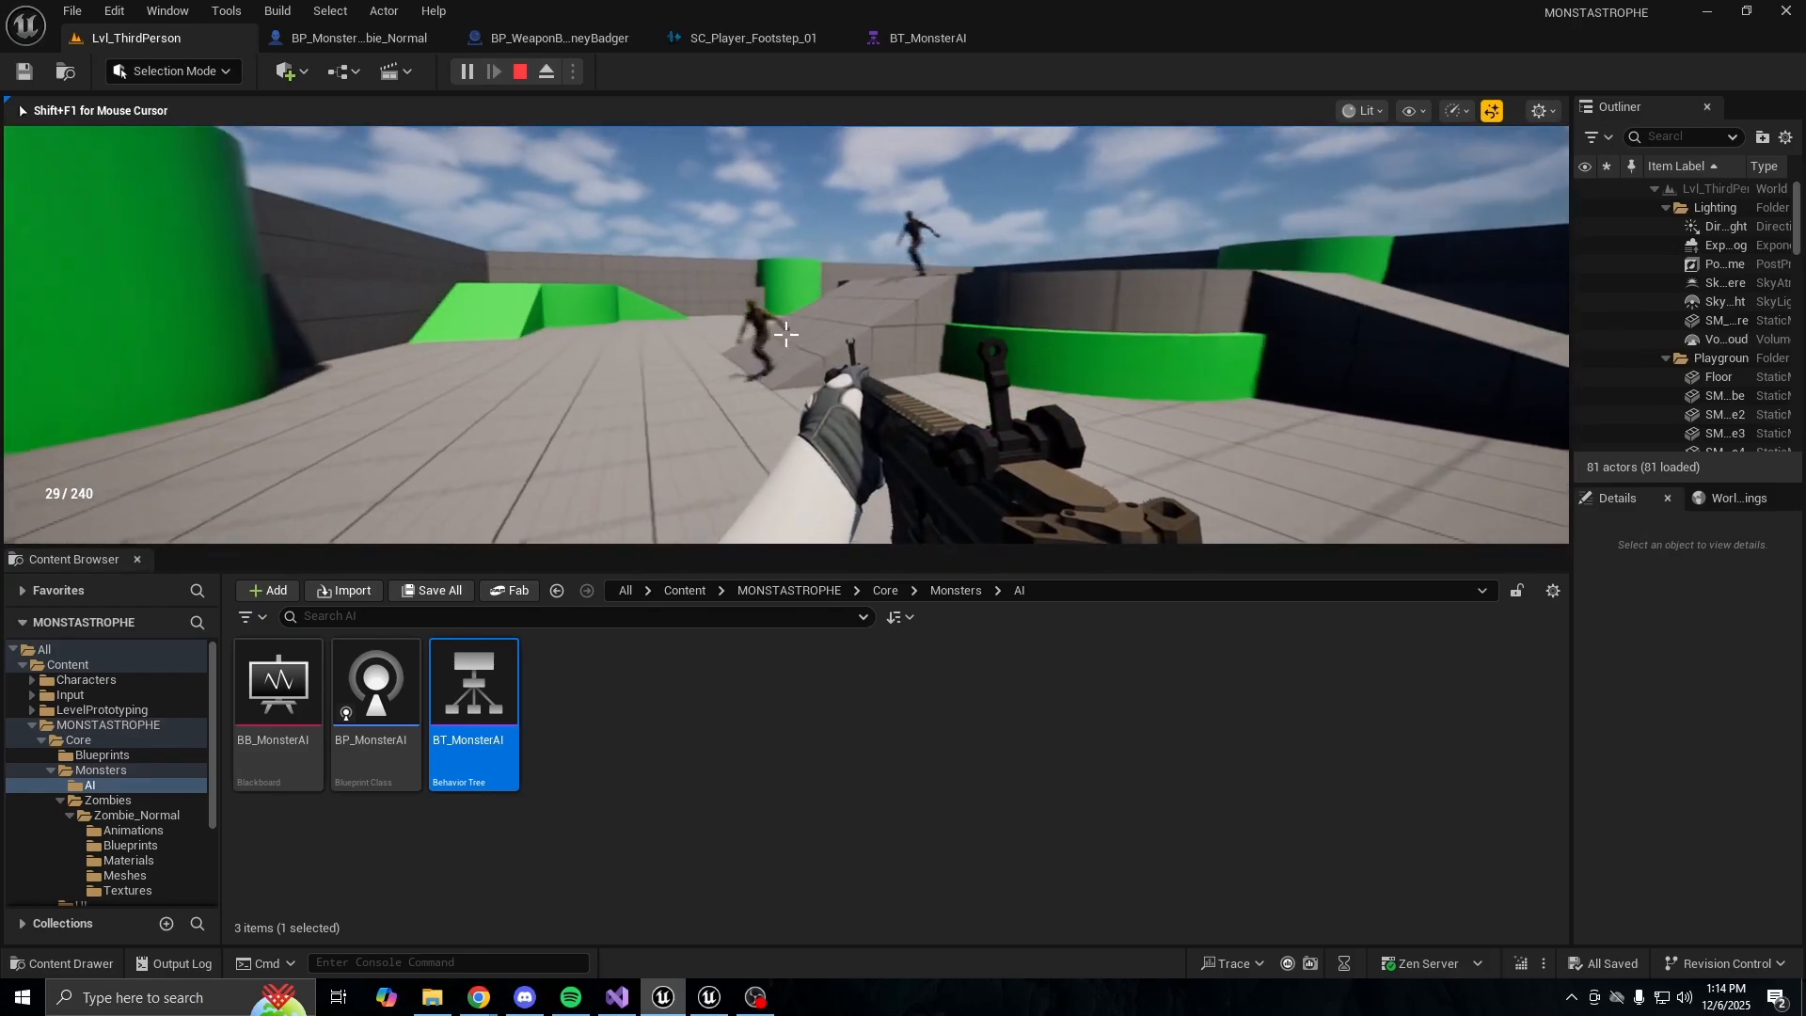
{"action": "key", "text": "shift+w"}
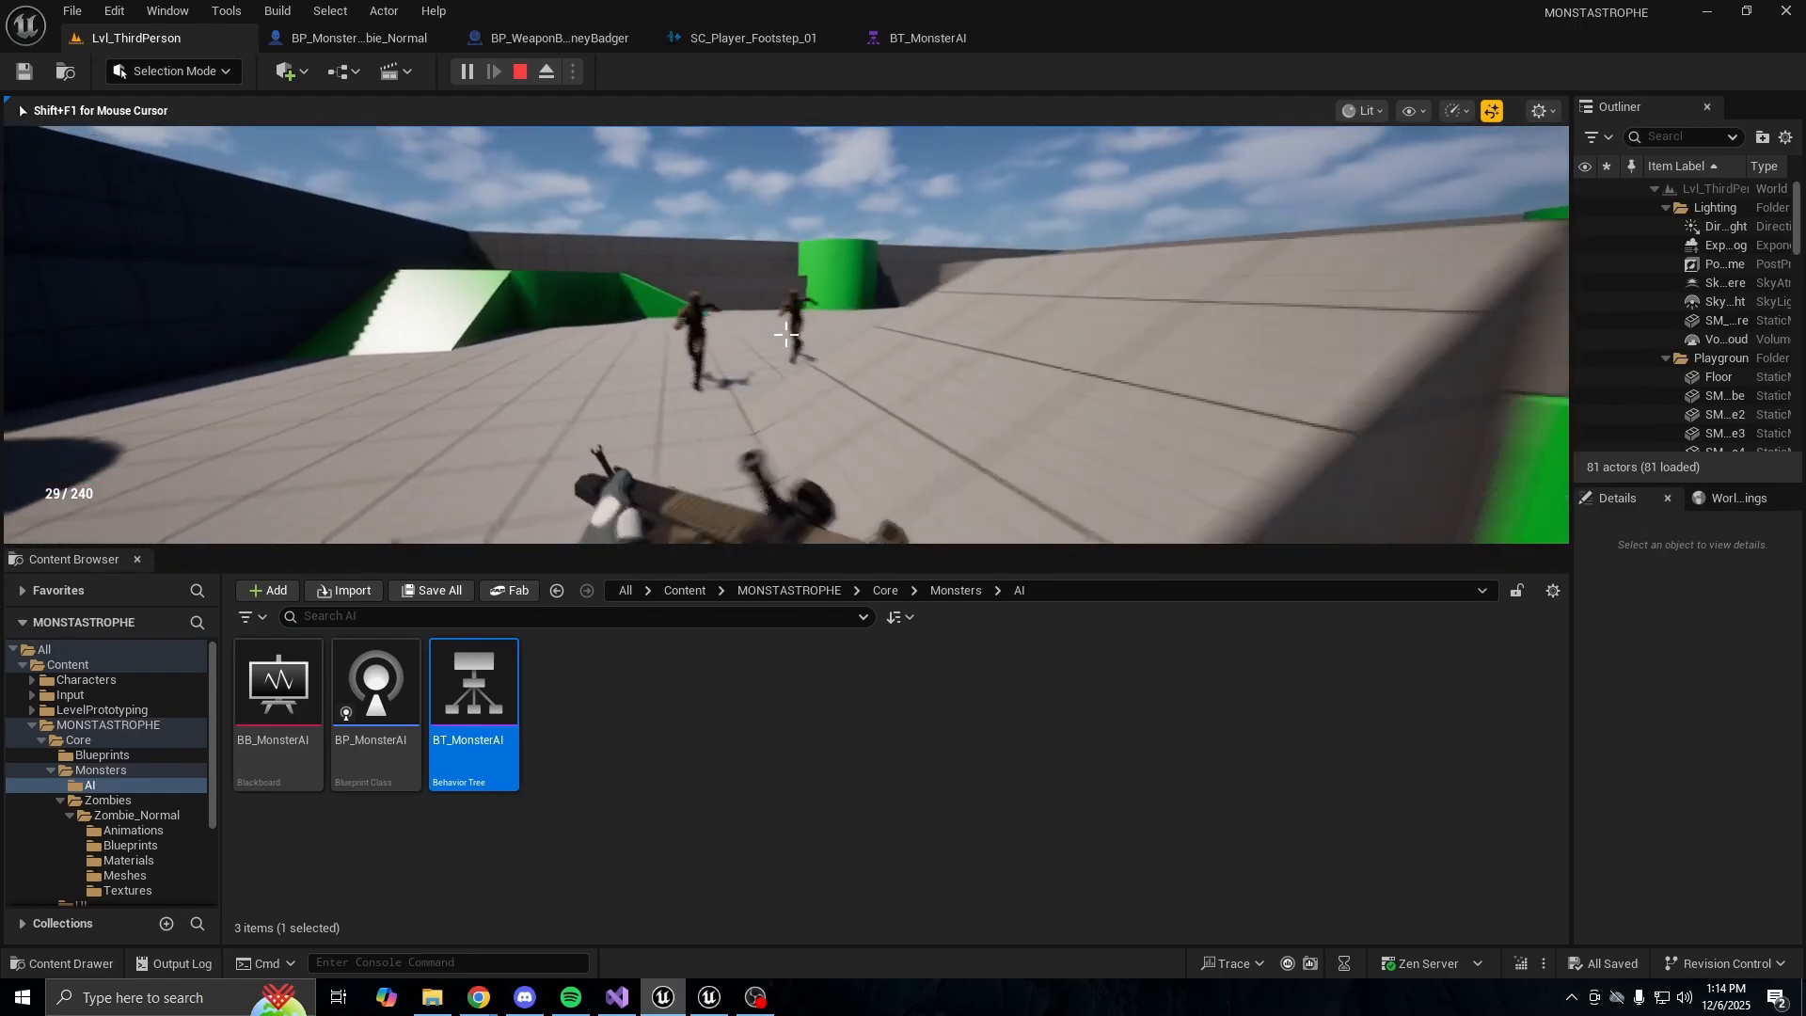
{"action": "key", "text": "shift+w"}
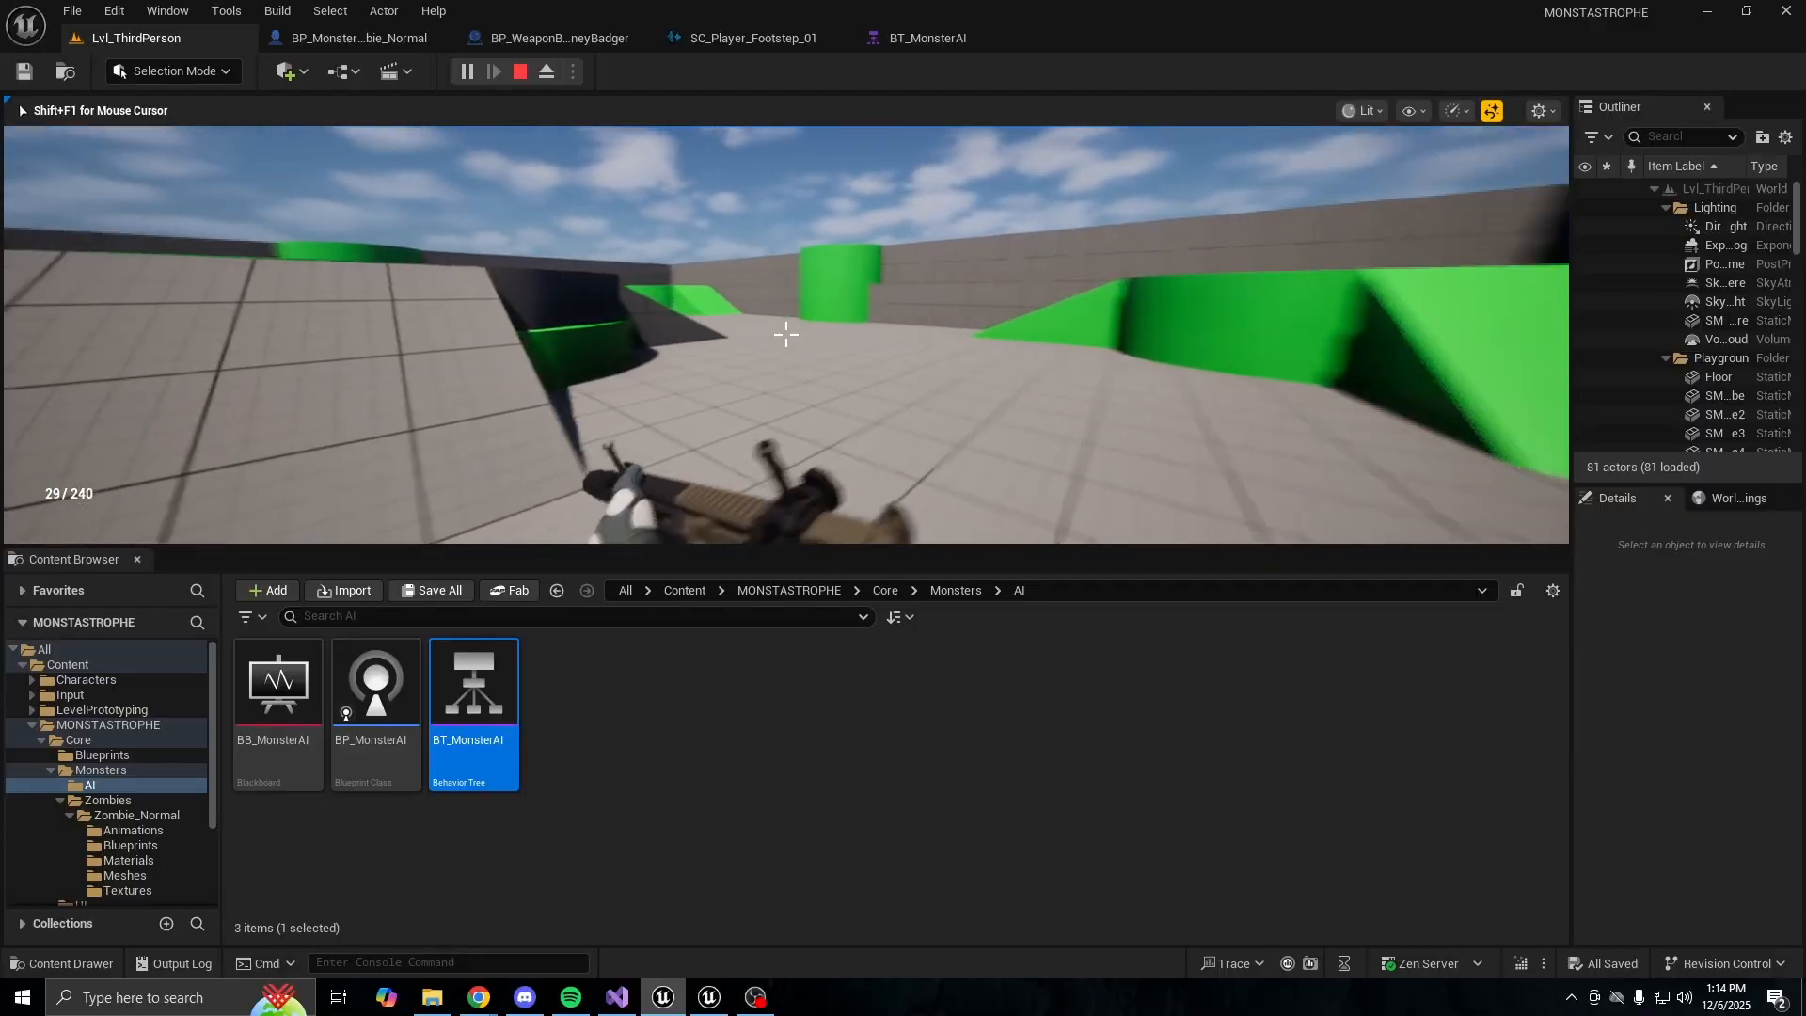
{"action": "key", "text": "s"}
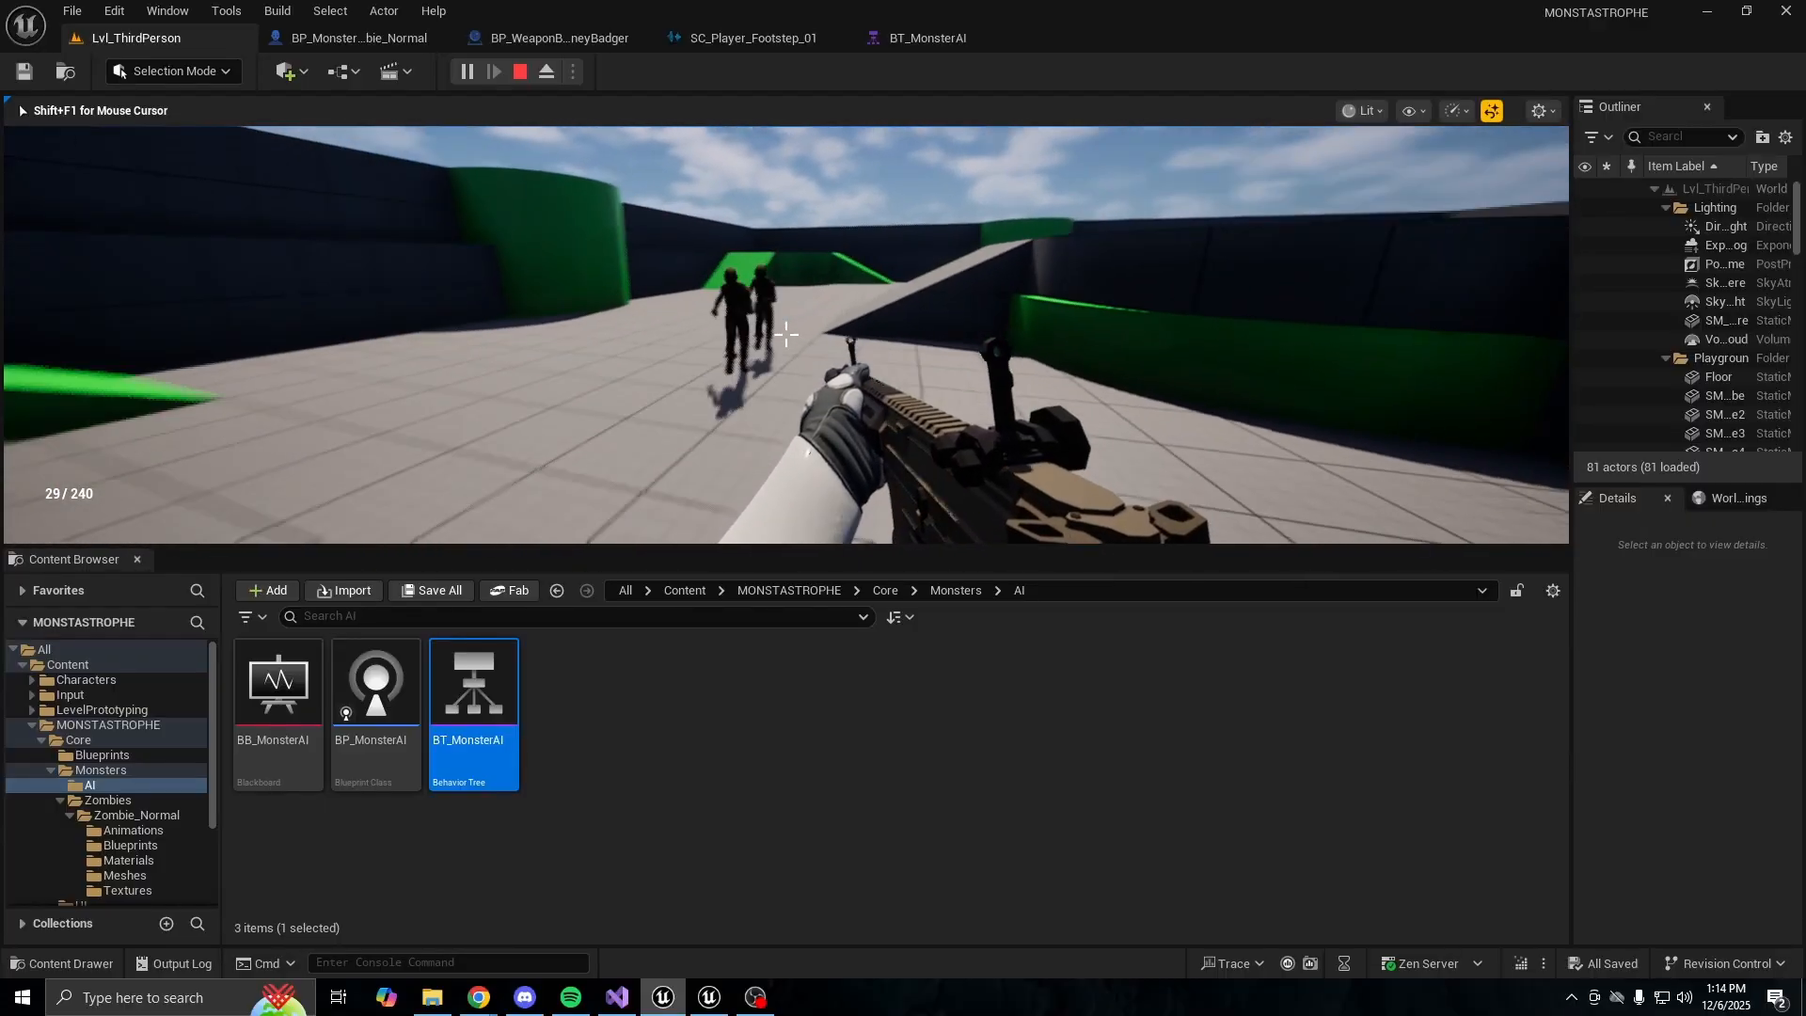
{"action": "key", "text": "s"}
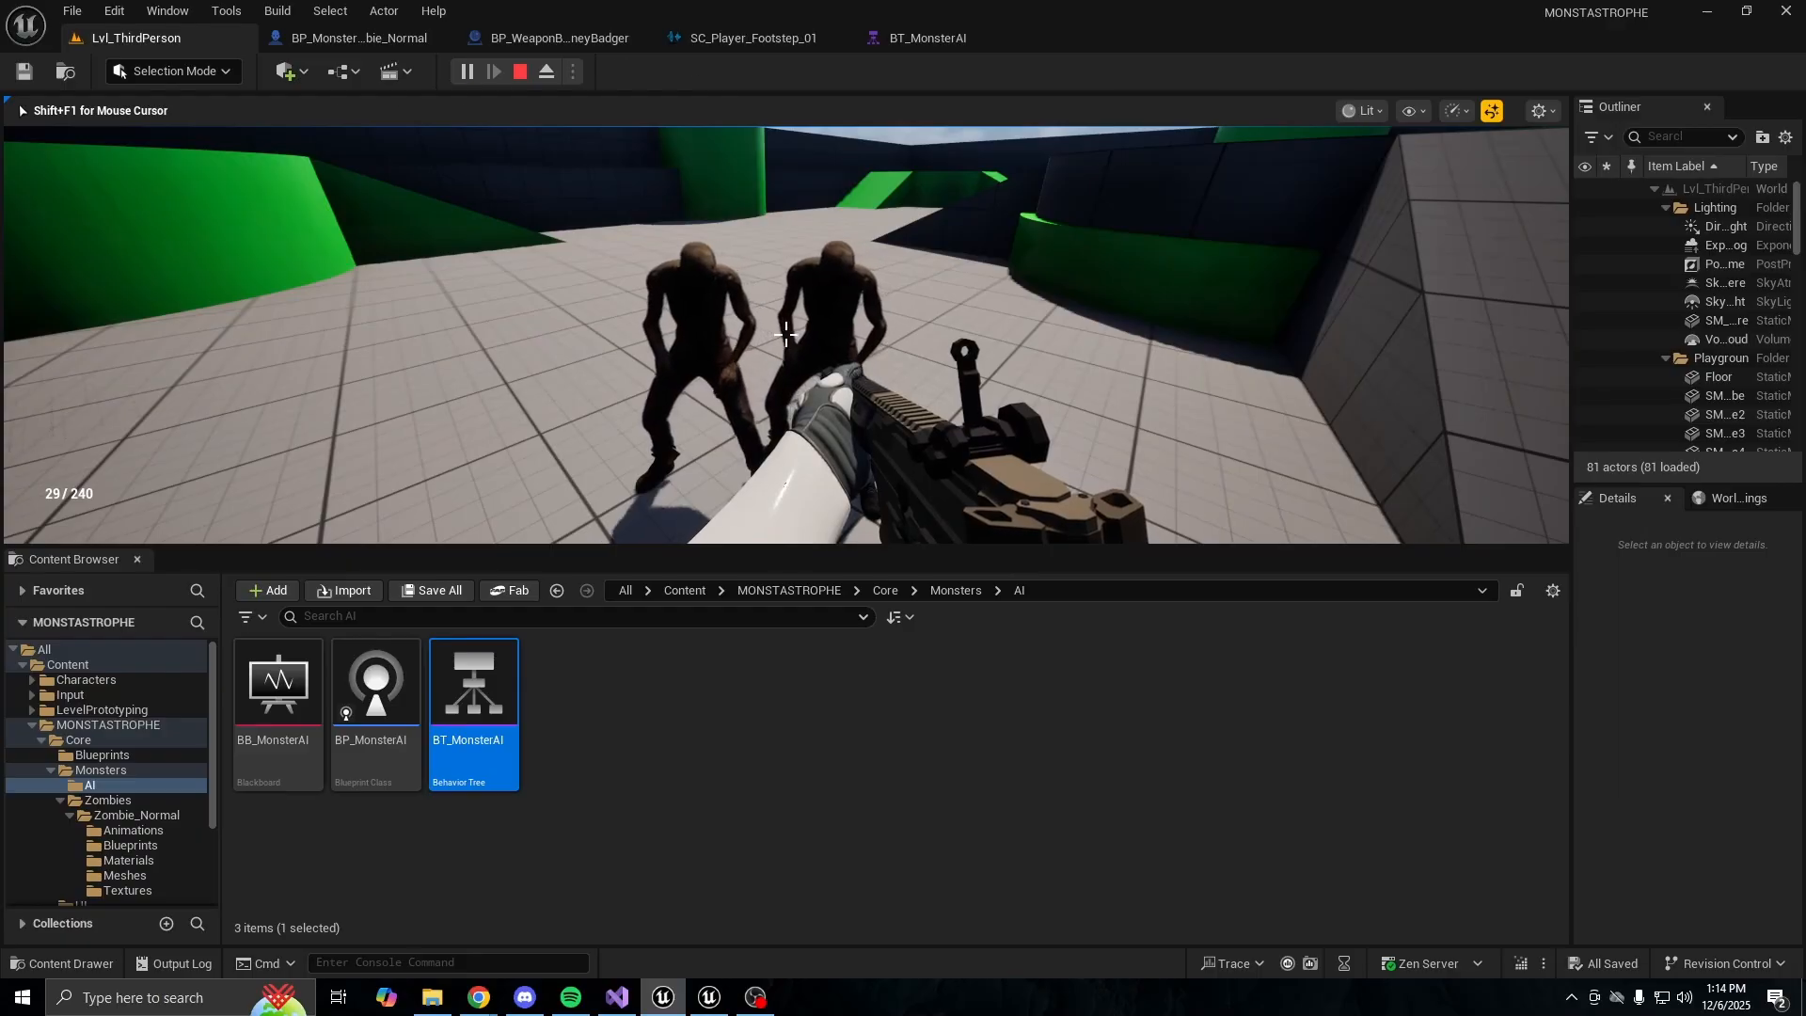
{"action": "key", "text": "Escape"}
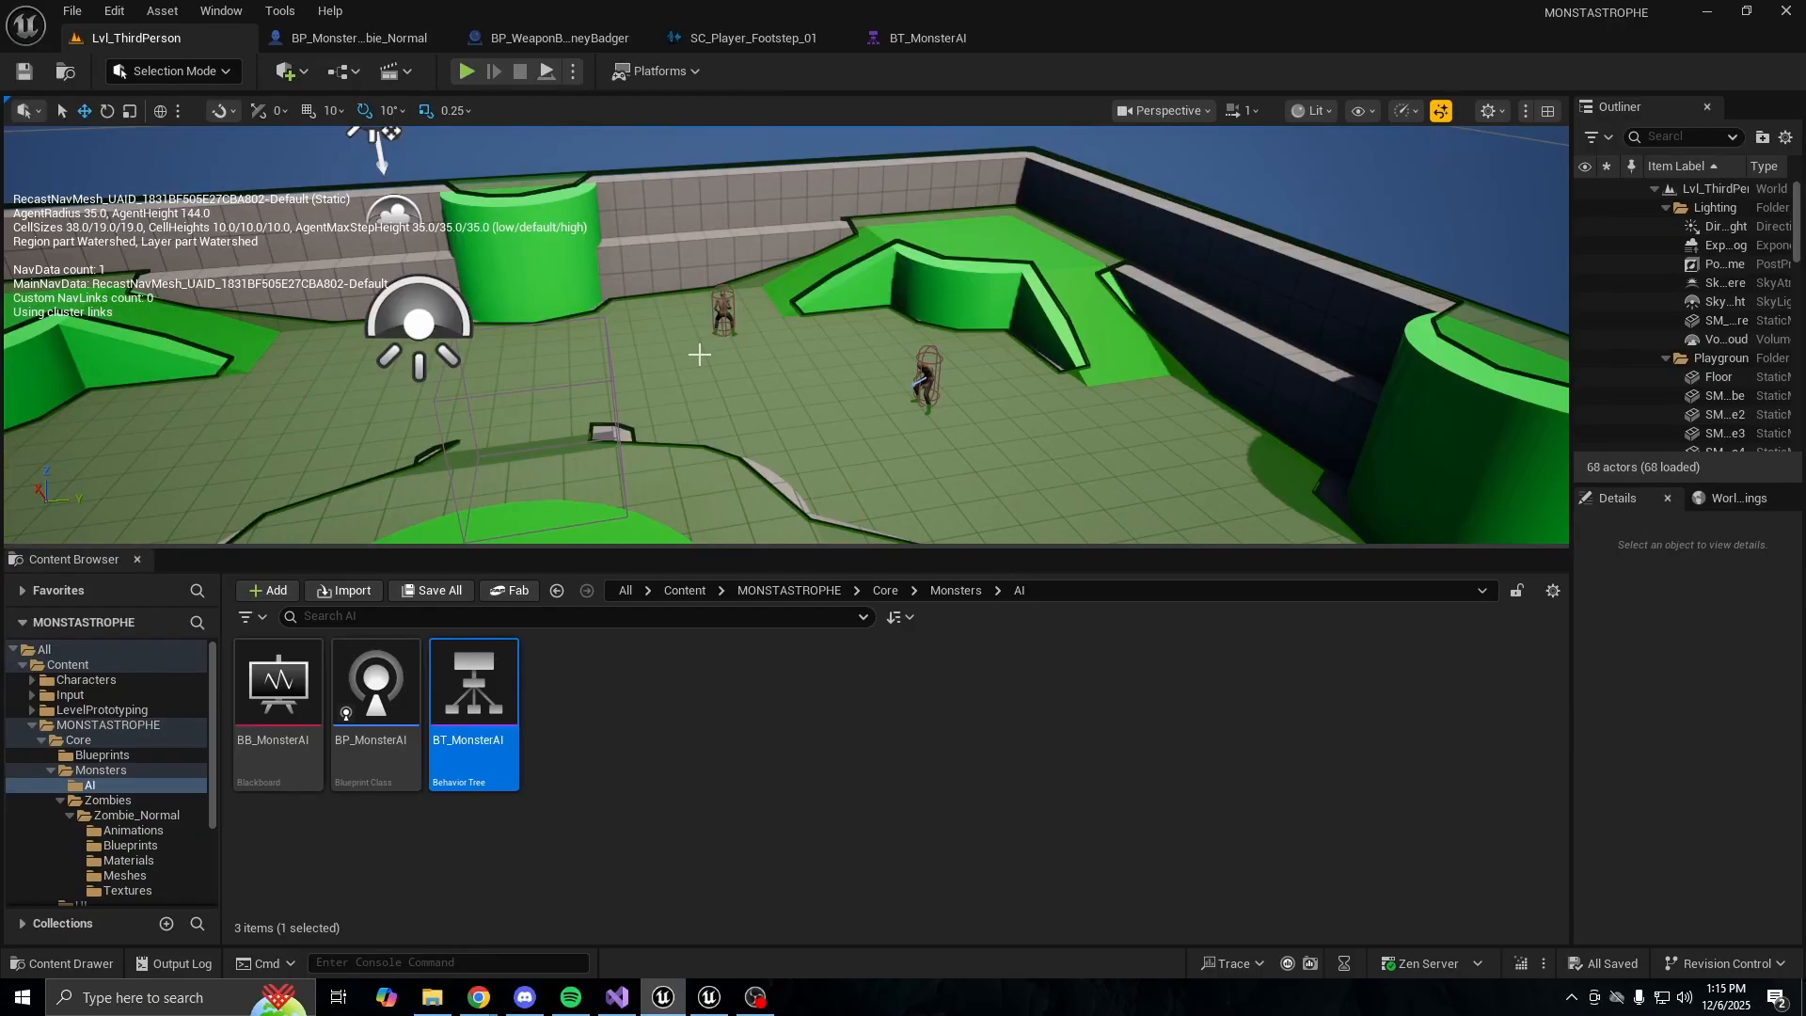
Run another play-test of the level, firing the rifle and moving around while two zombies pursue the player
{"action": "left_click", "coordinate": [464, 71]}
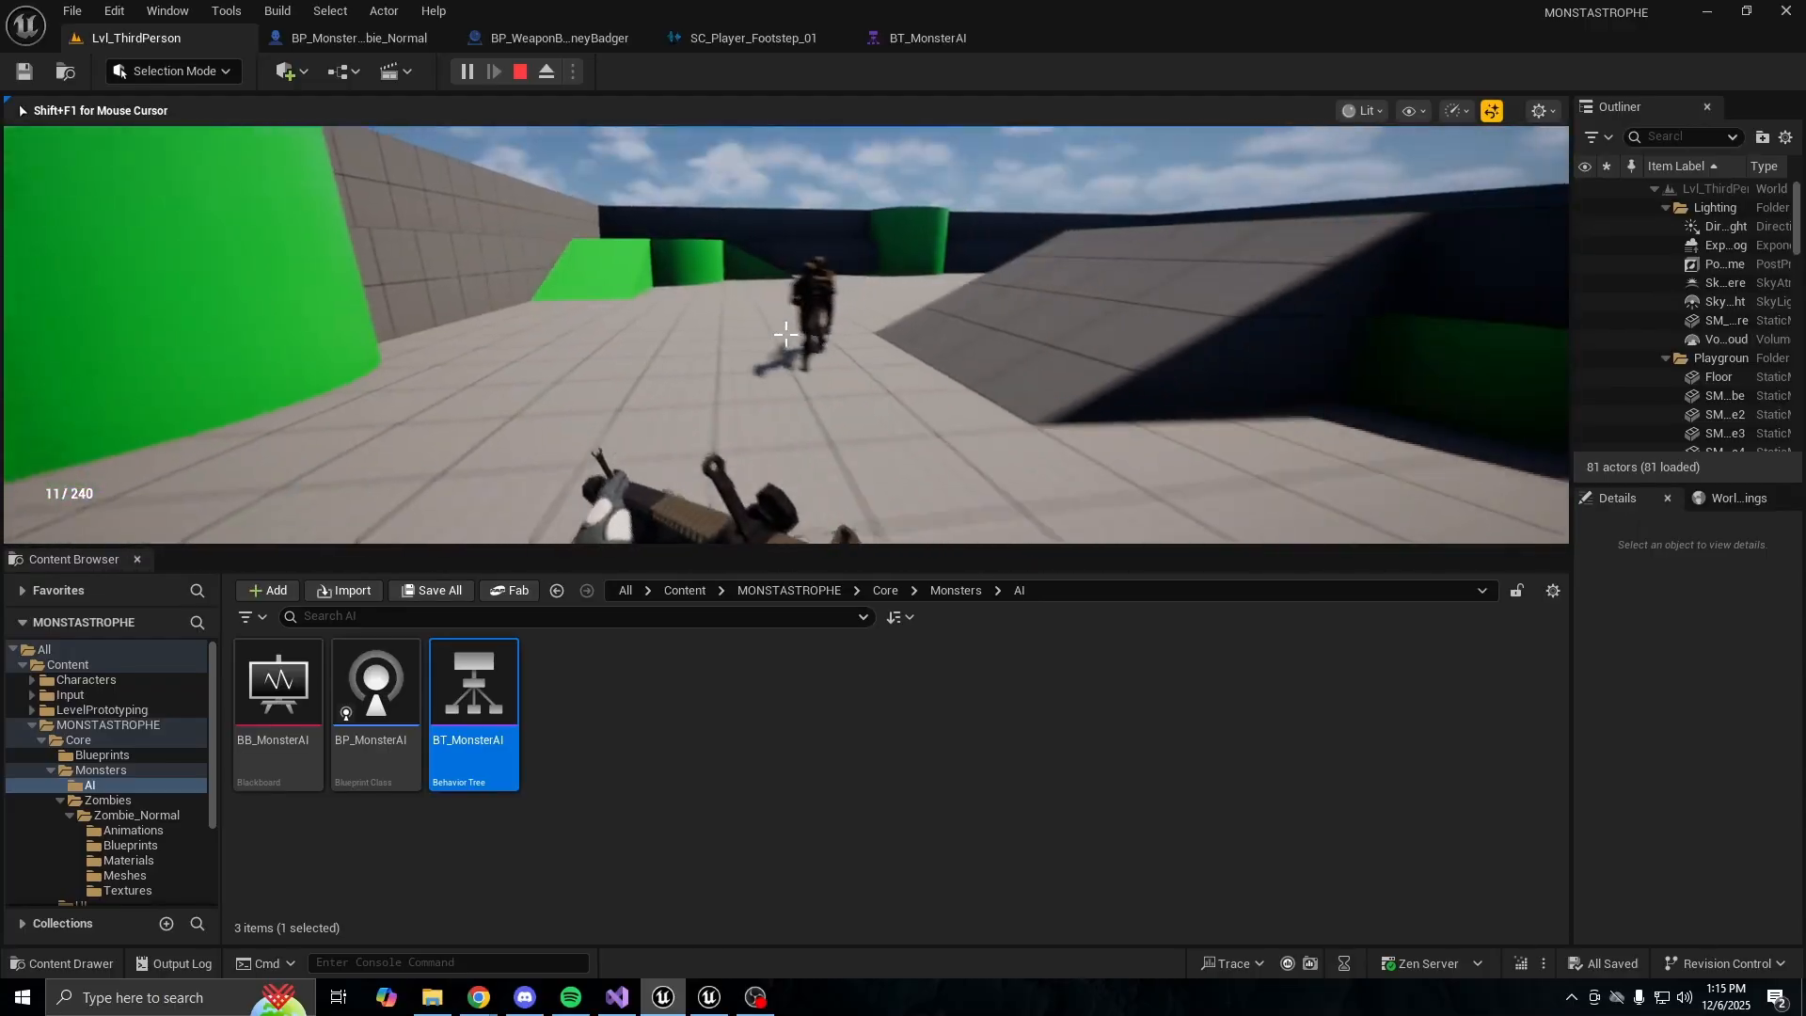
{"action": "left_click", "coordinate": [785, 334]}
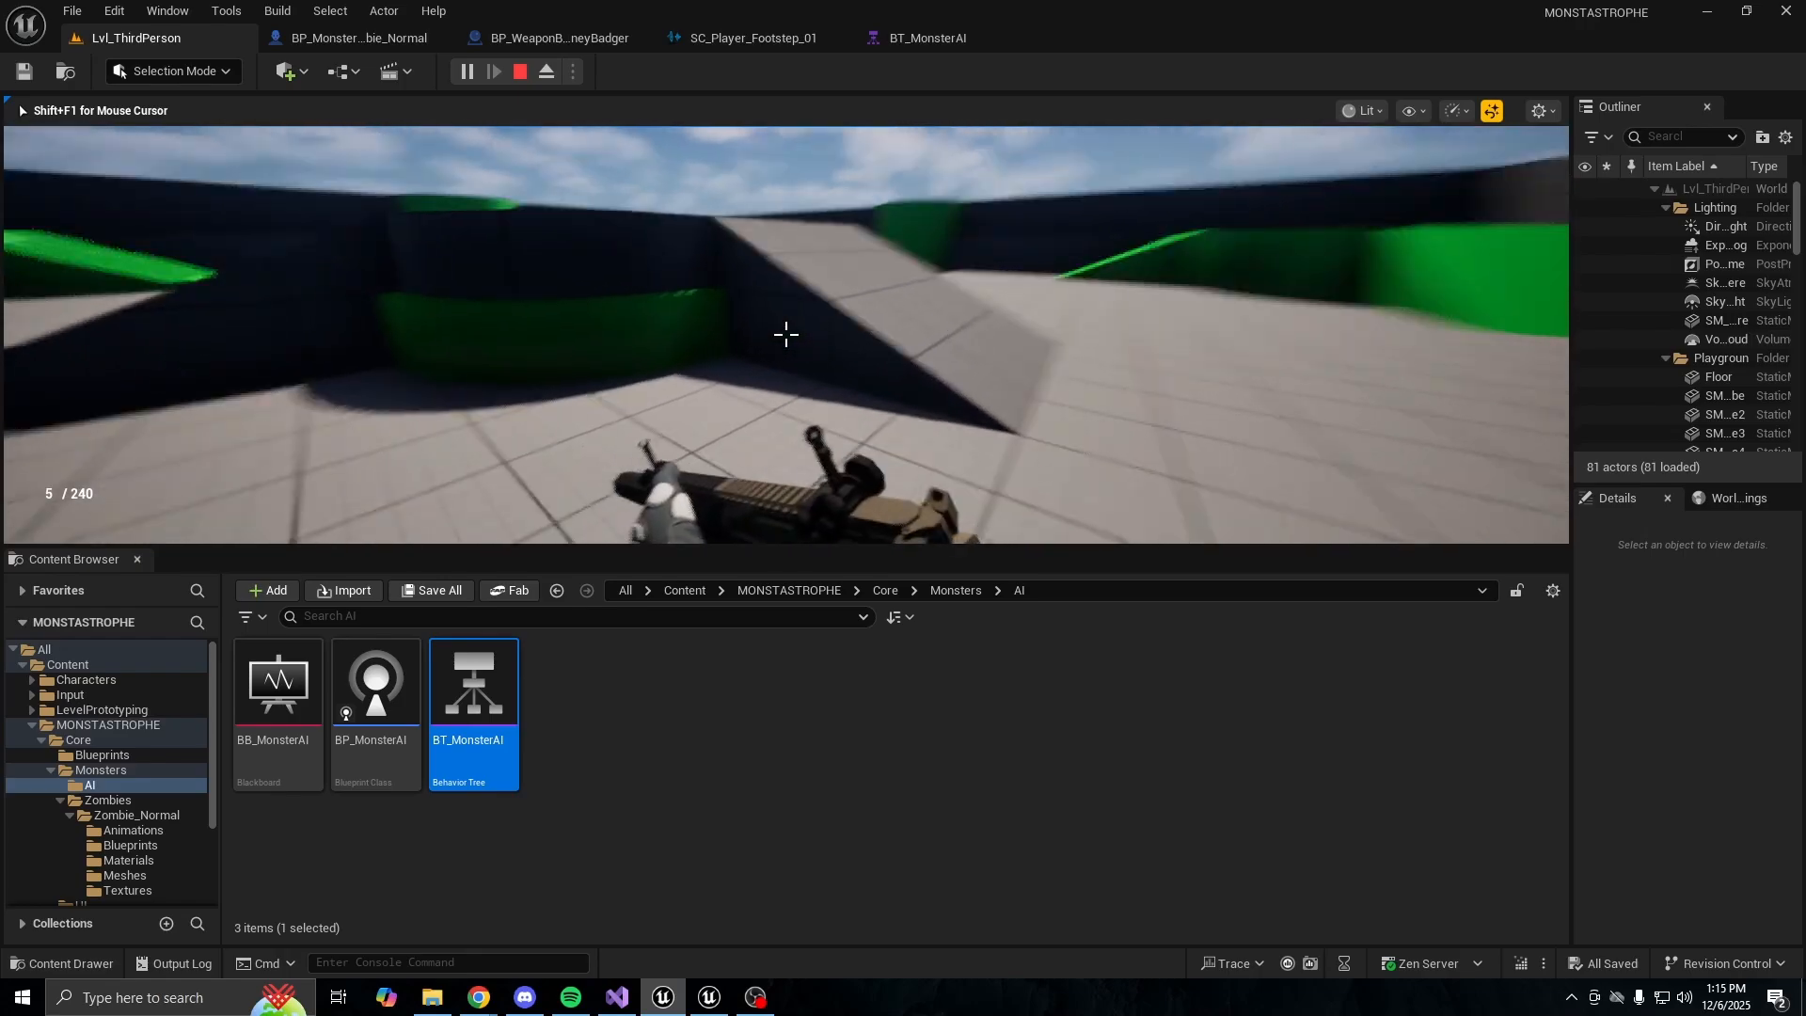
{"action": "left_click", "coordinate": [785, 333]}
{"action": "key", "text": "s"}
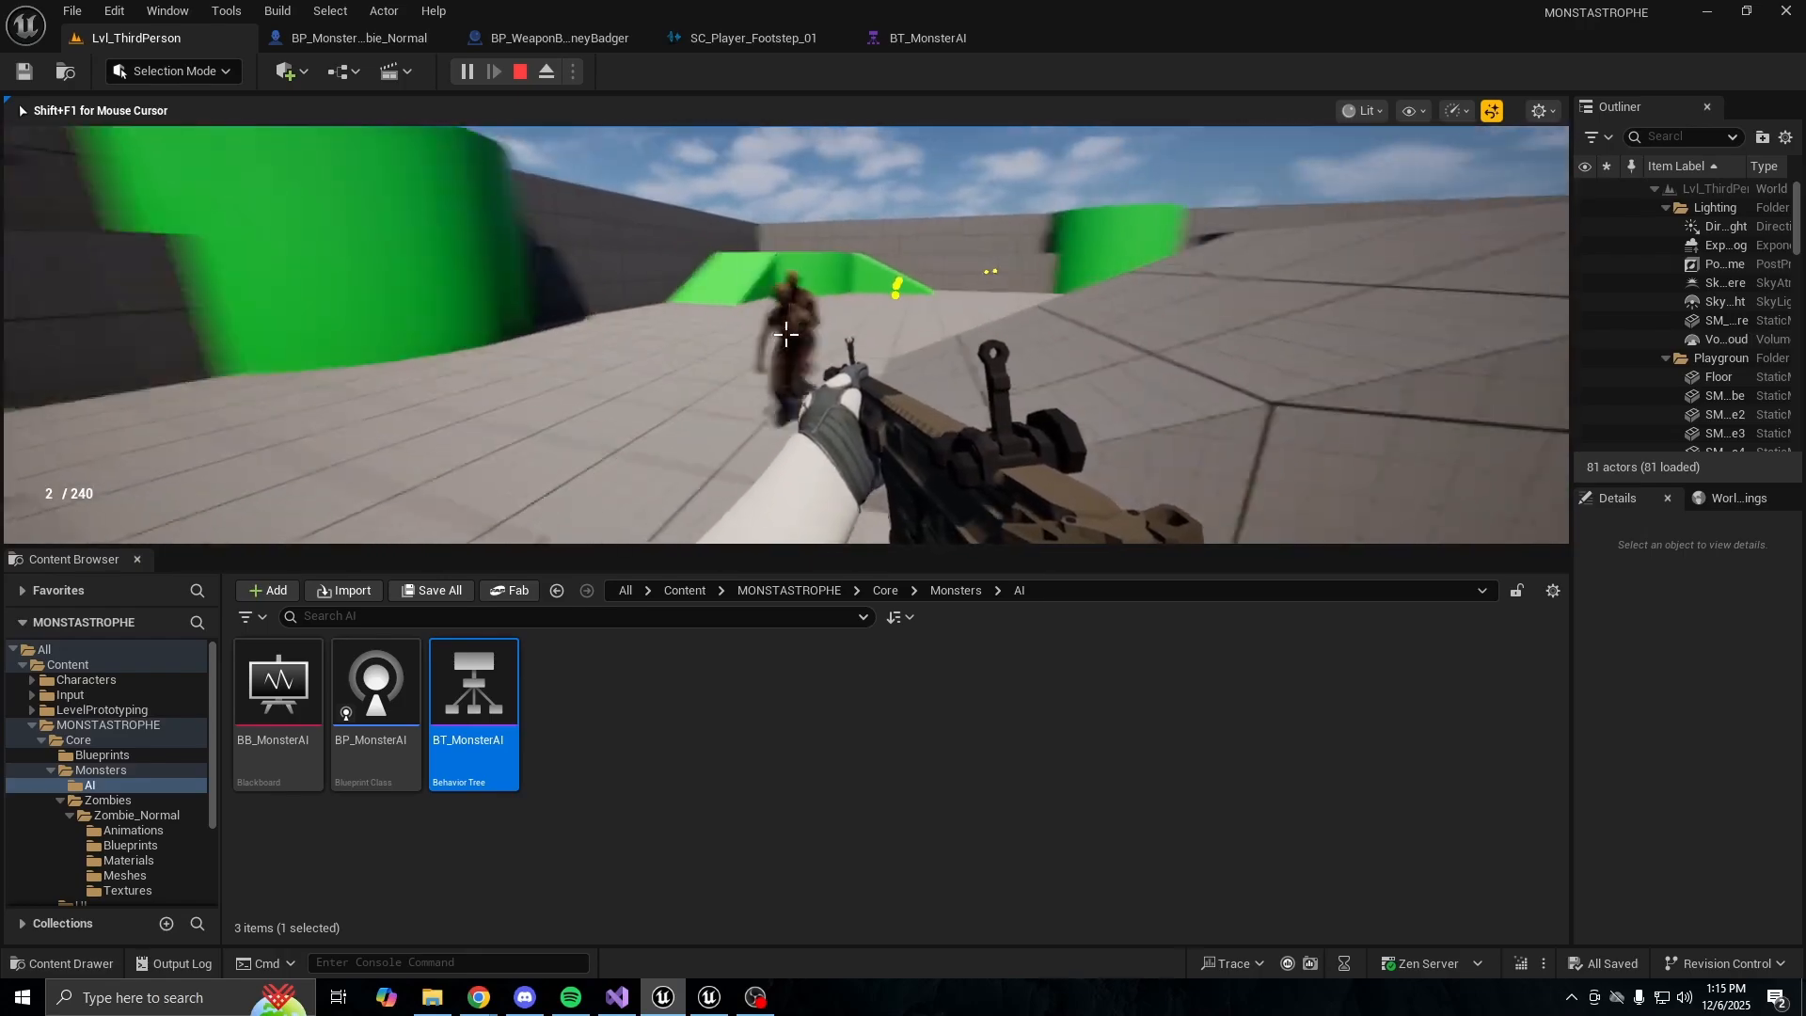
{"action": "key", "text": "s"}
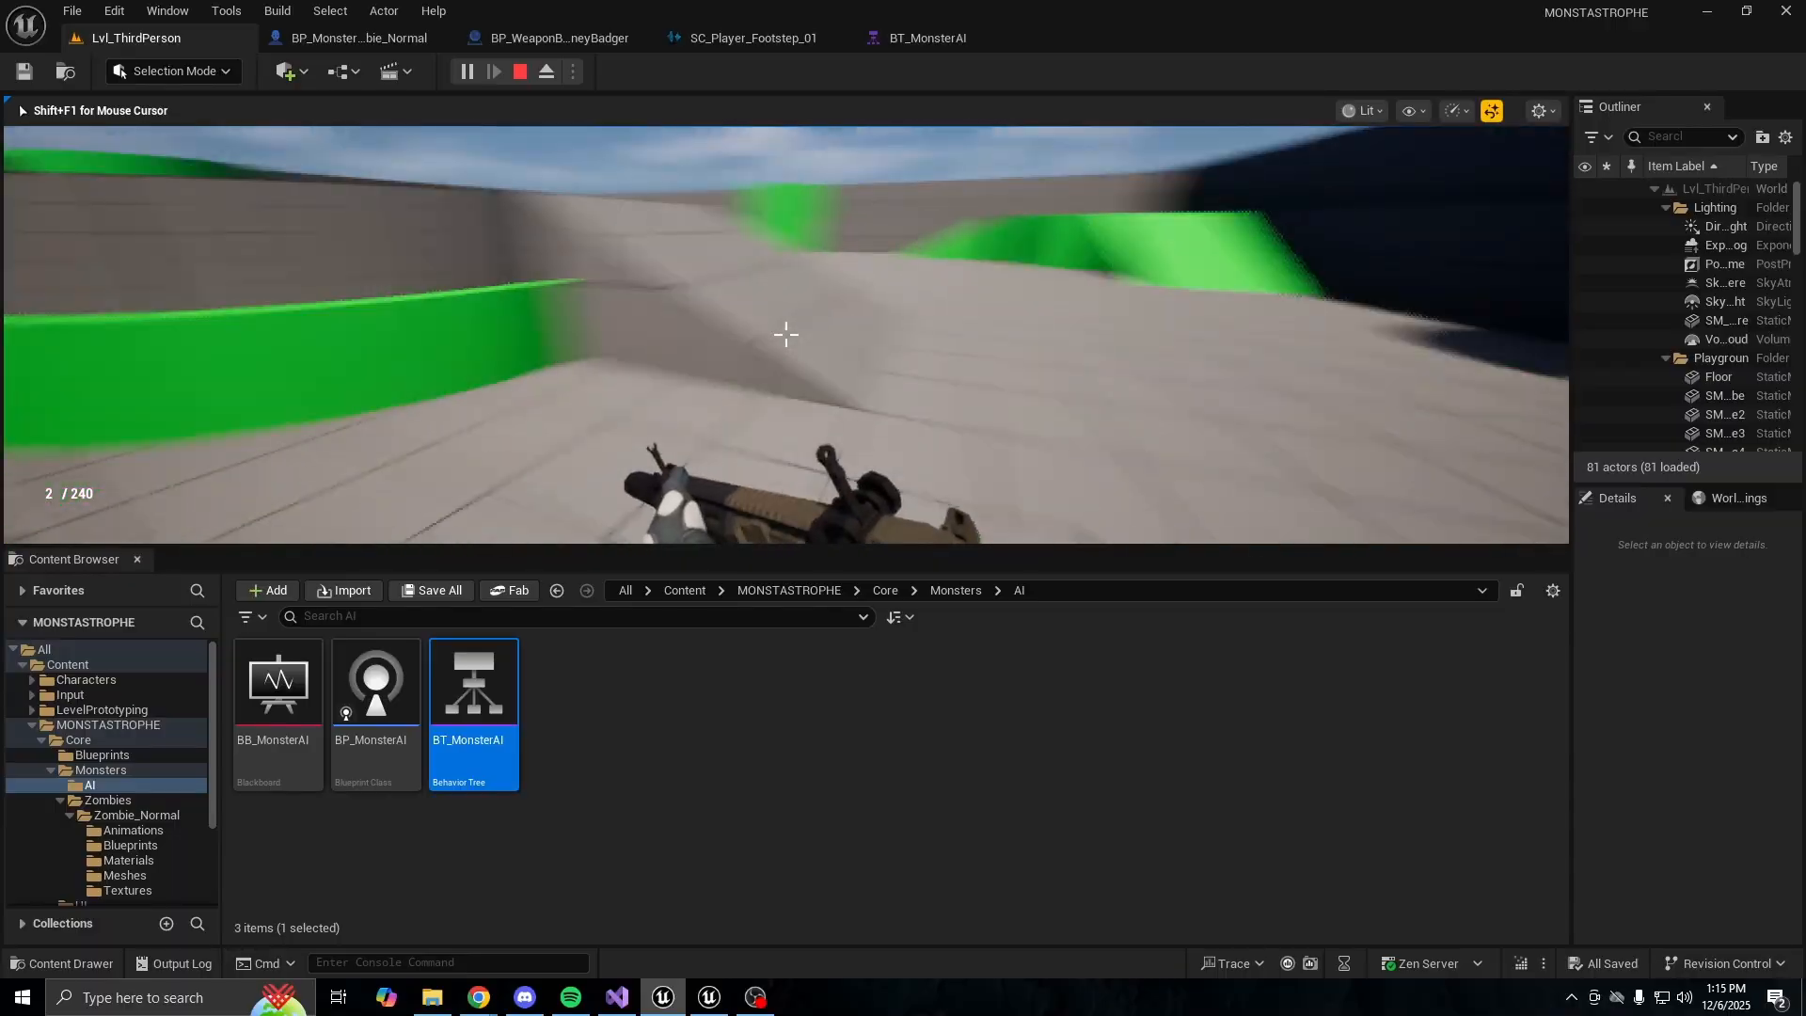
{"action": "left_click", "coordinate": [785, 334]}
{"action": "key", "text": "s"}
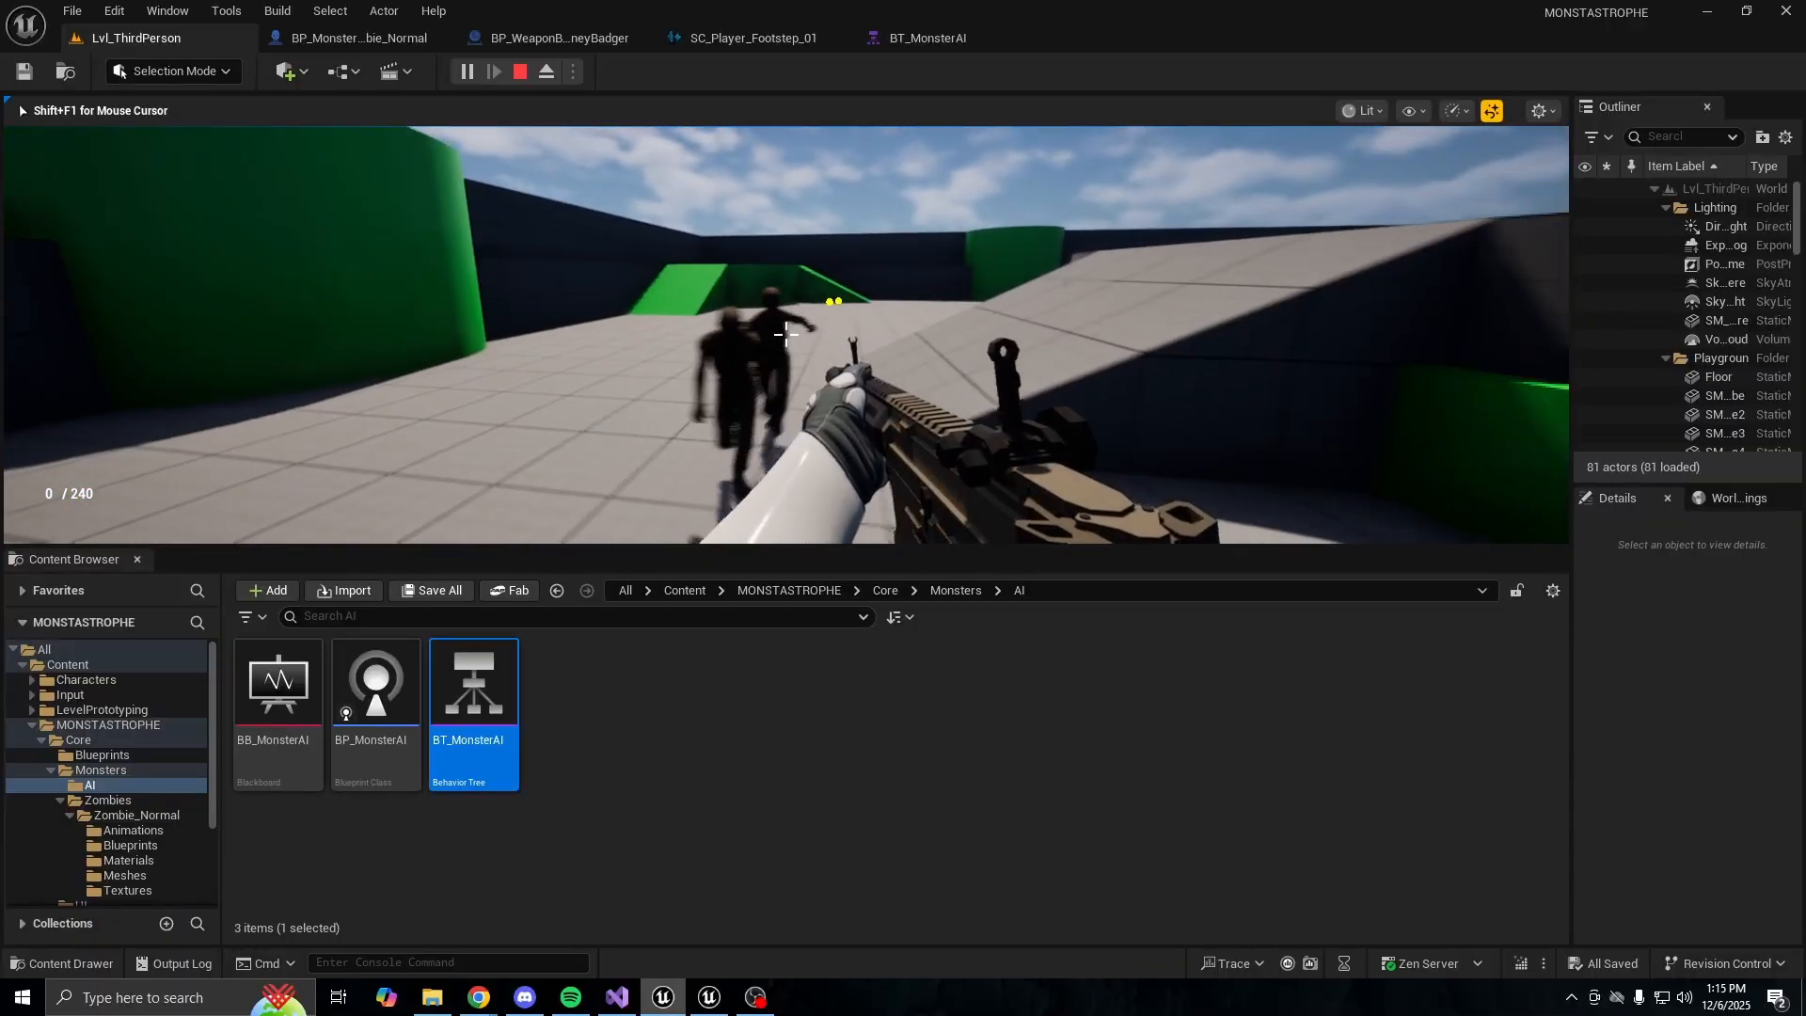
{"action": "key", "text": "shift+w"}
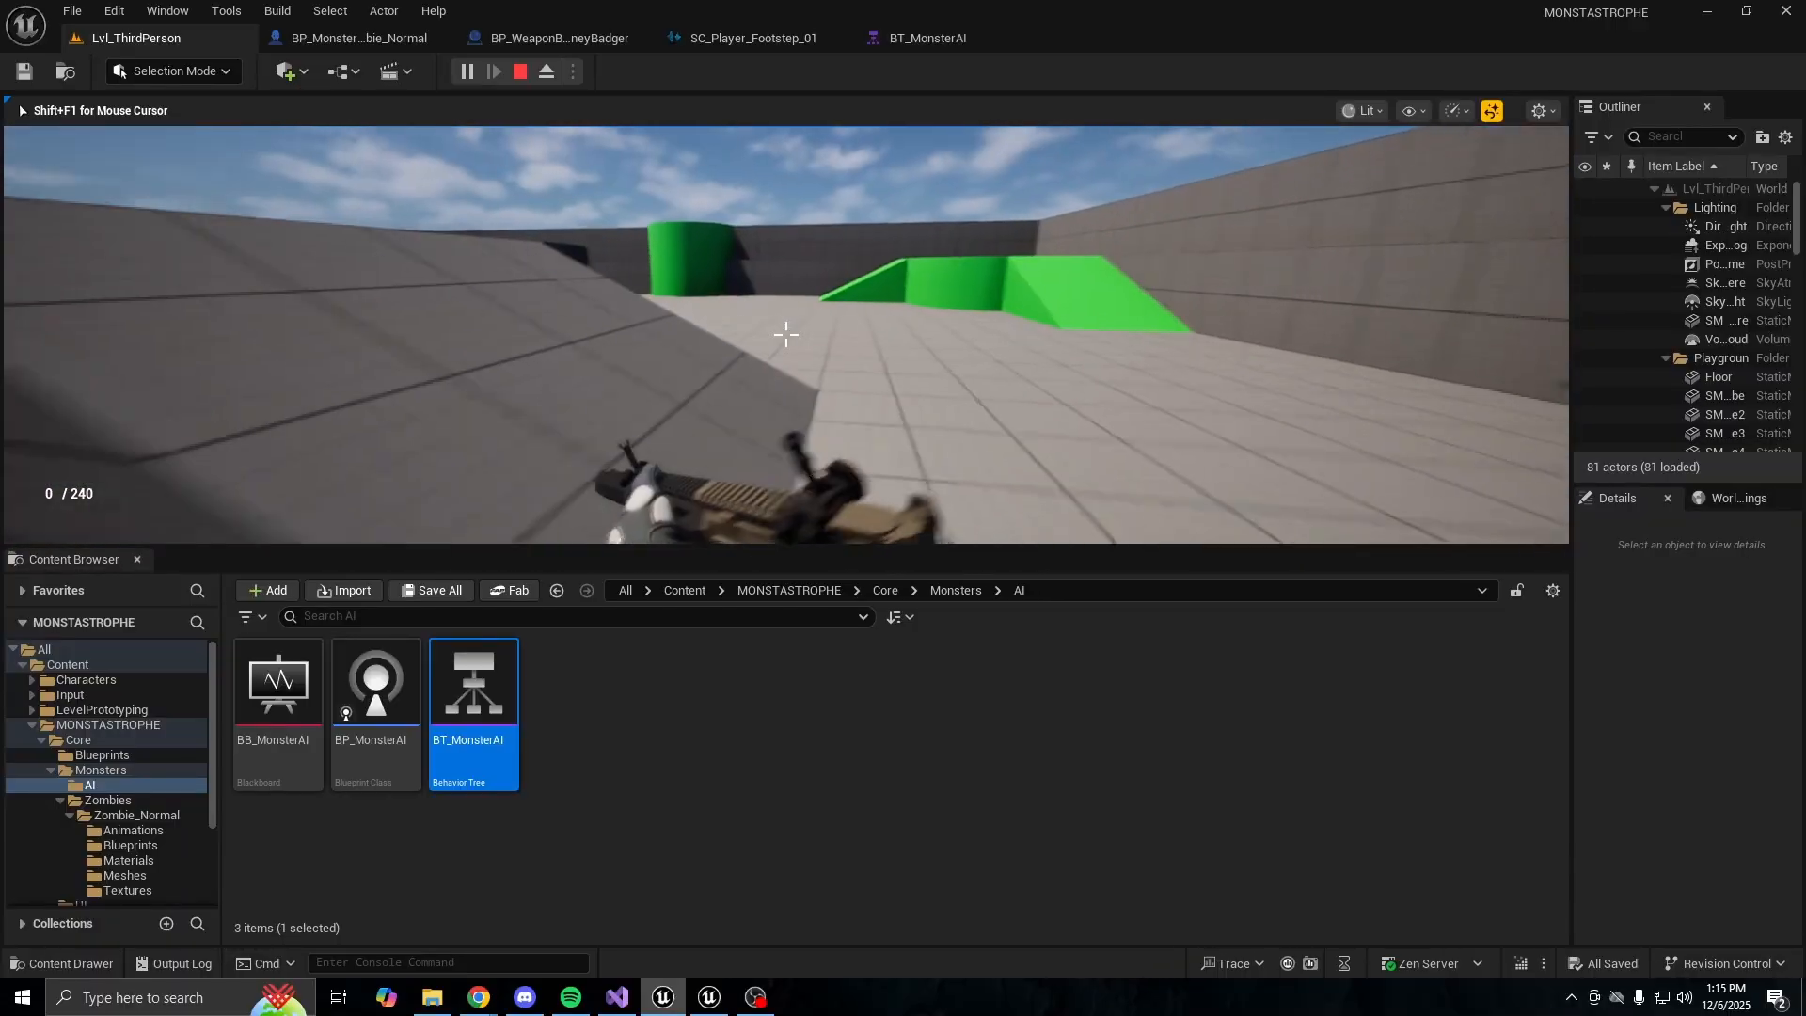
{"action": "key", "text": "s"}
{"action": "key", "text": "s"}
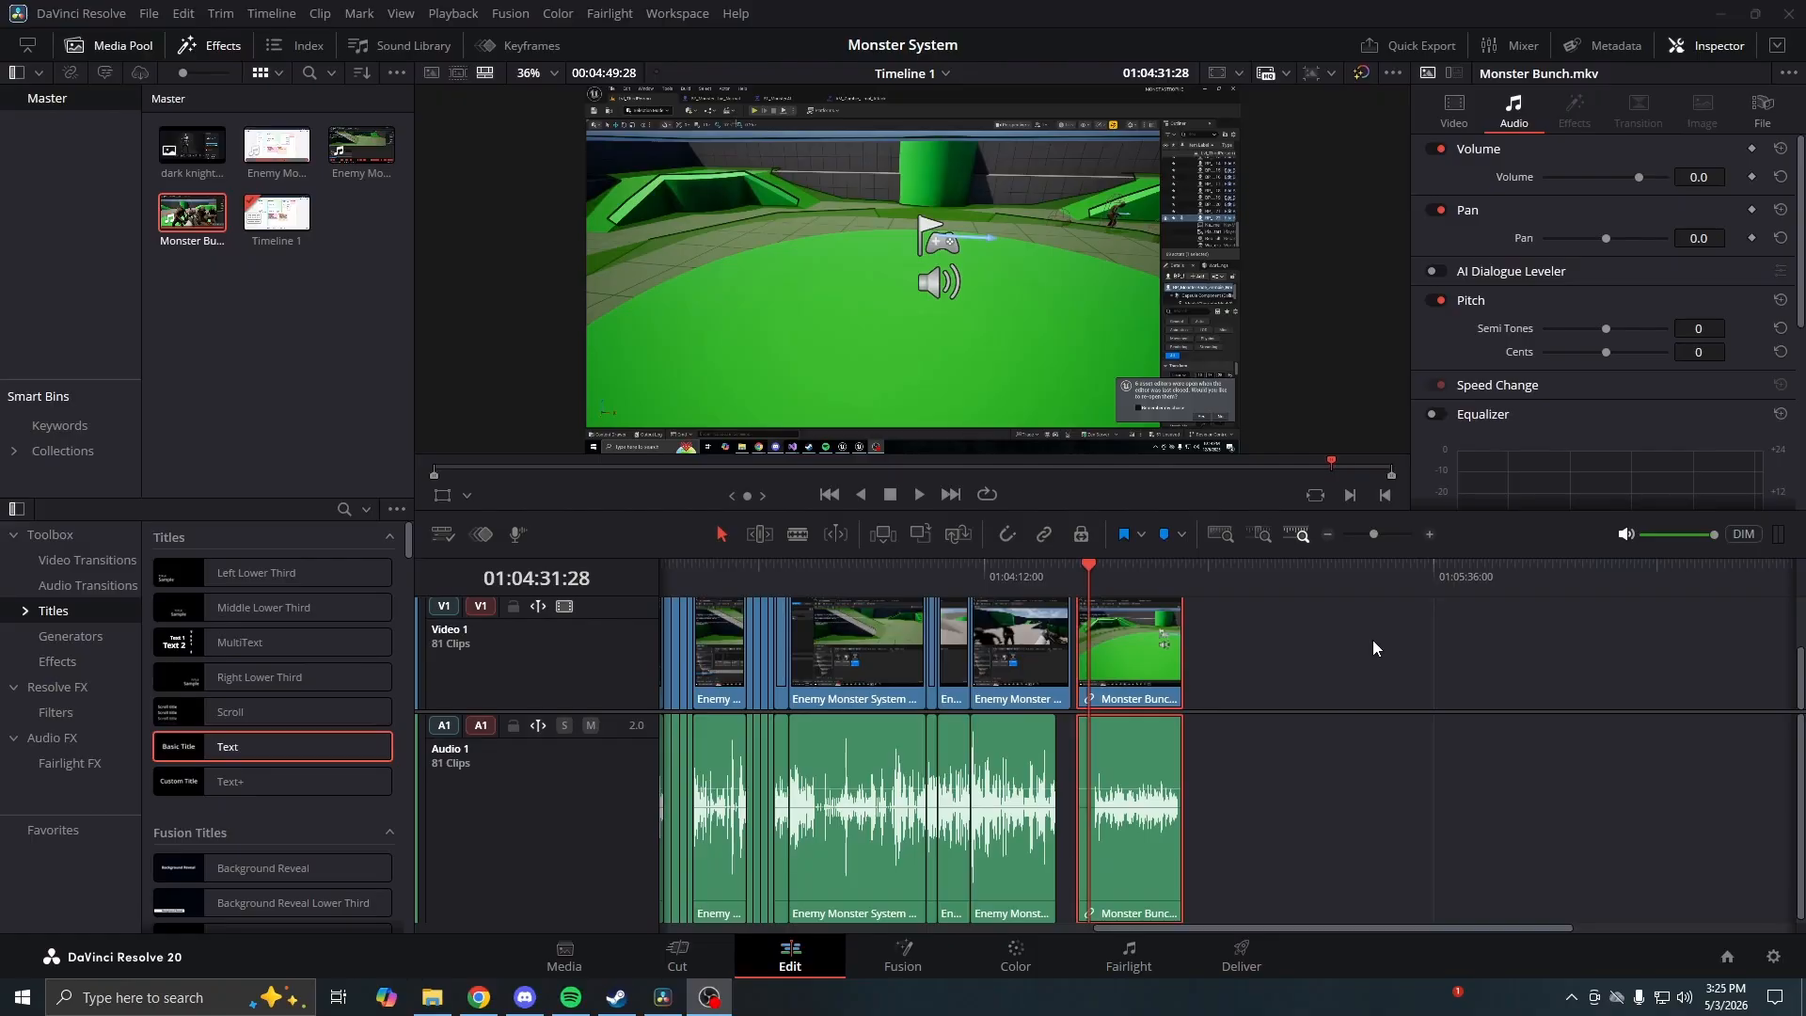
Switch to DaVinci Resolve and check the current date in the system calendar
{"action": "left_click", "coordinate": [1725, 996]}
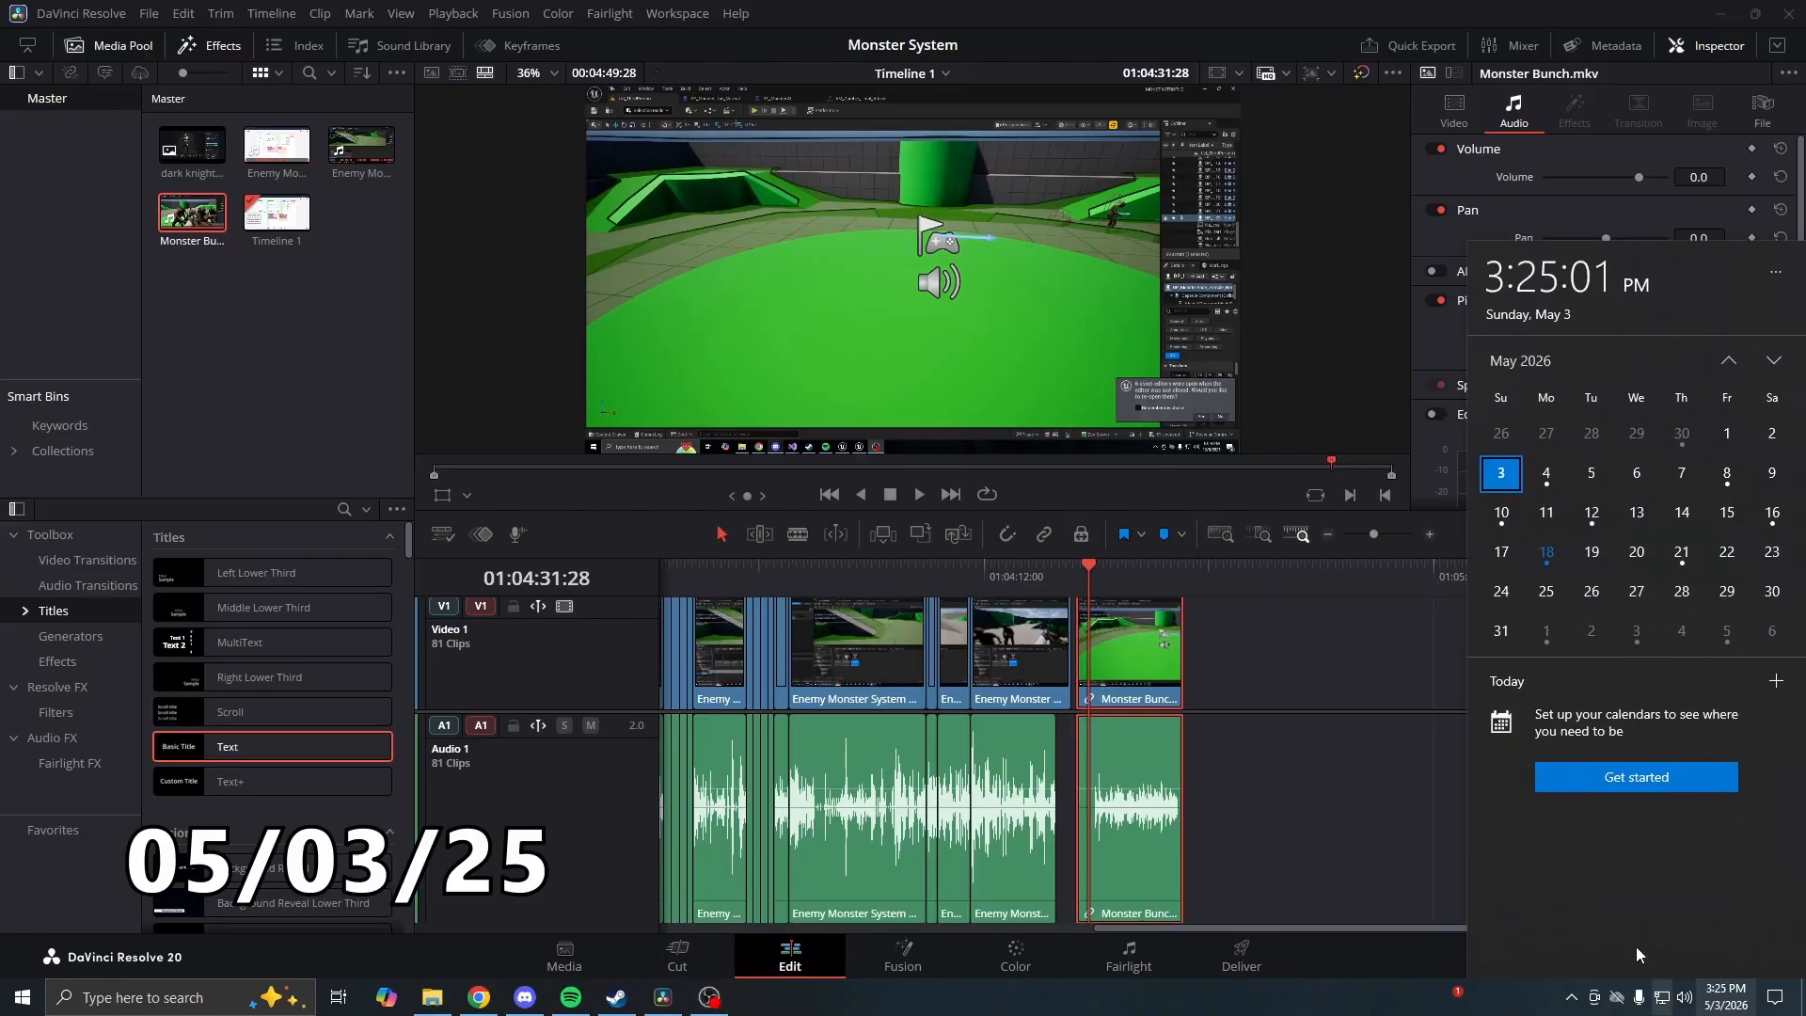
{"action": "left_click", "coordinate": [1140, 807]}
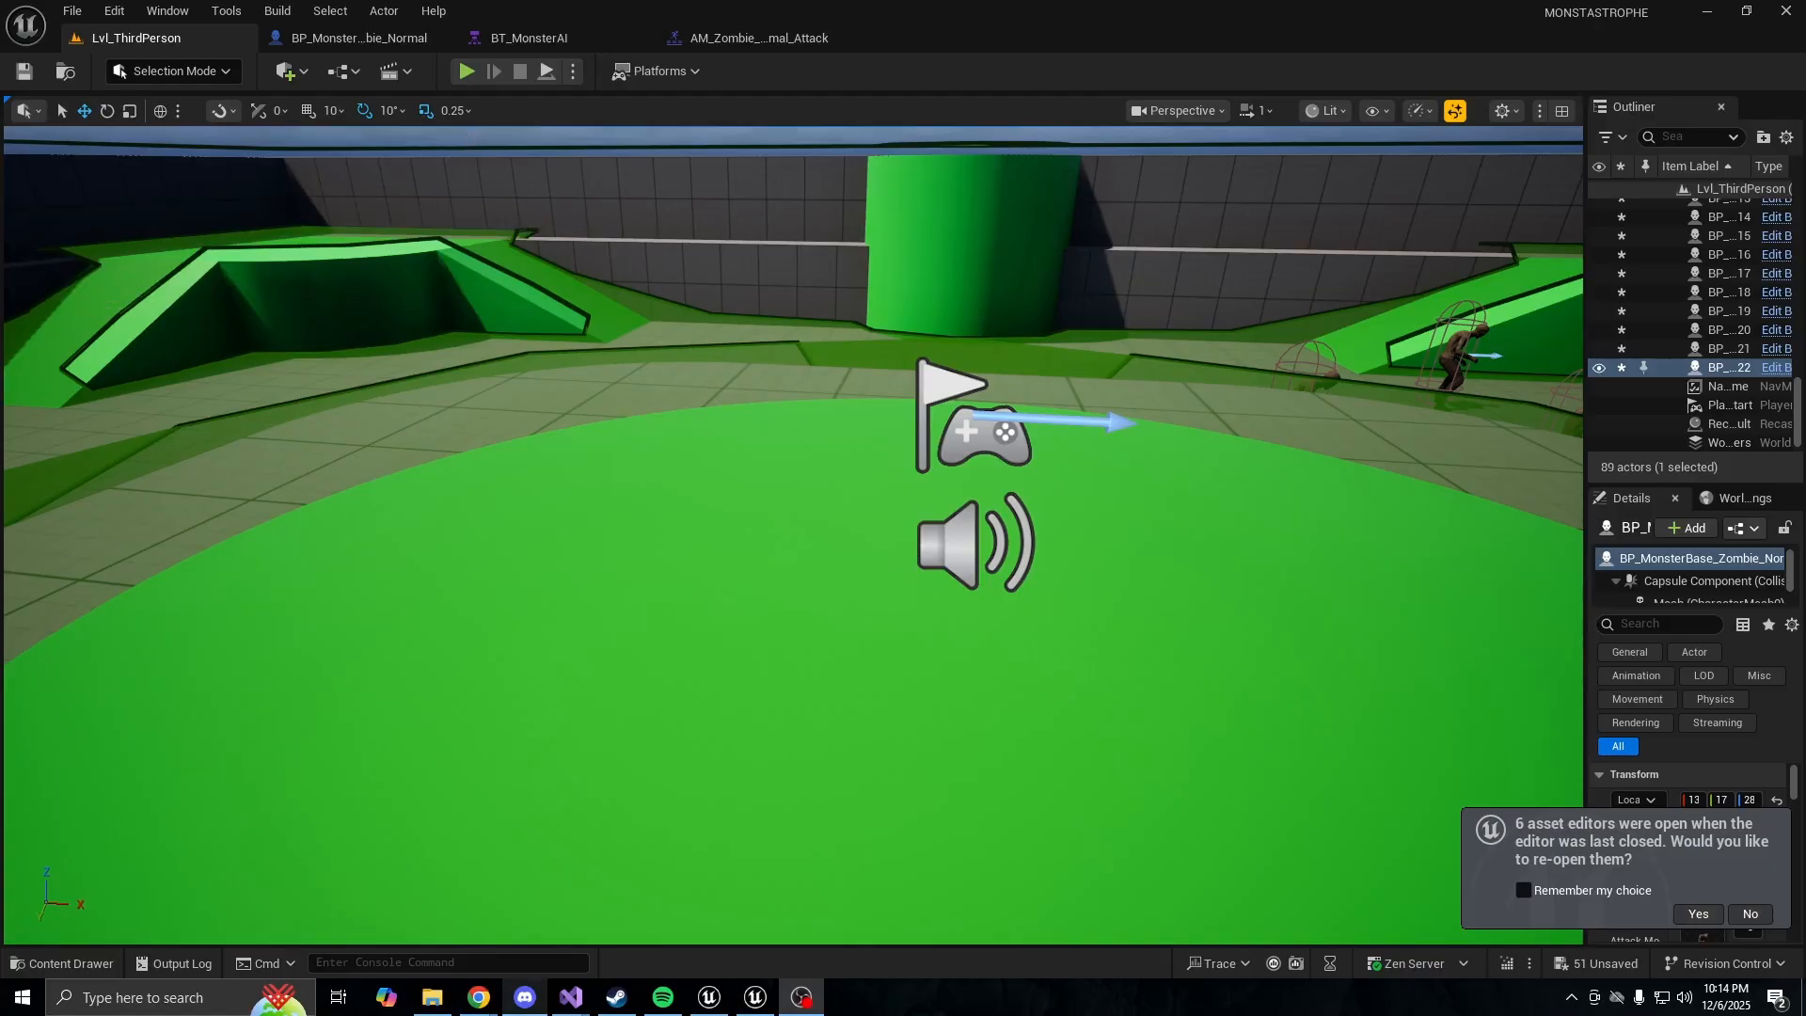
Play-test the level populated with many zombies to check how the horde swarms and attacks the player
{"action": "left_click", "coordinate": [465, 71]}
{"action": "left_click", "coordinate": [562, 315]}
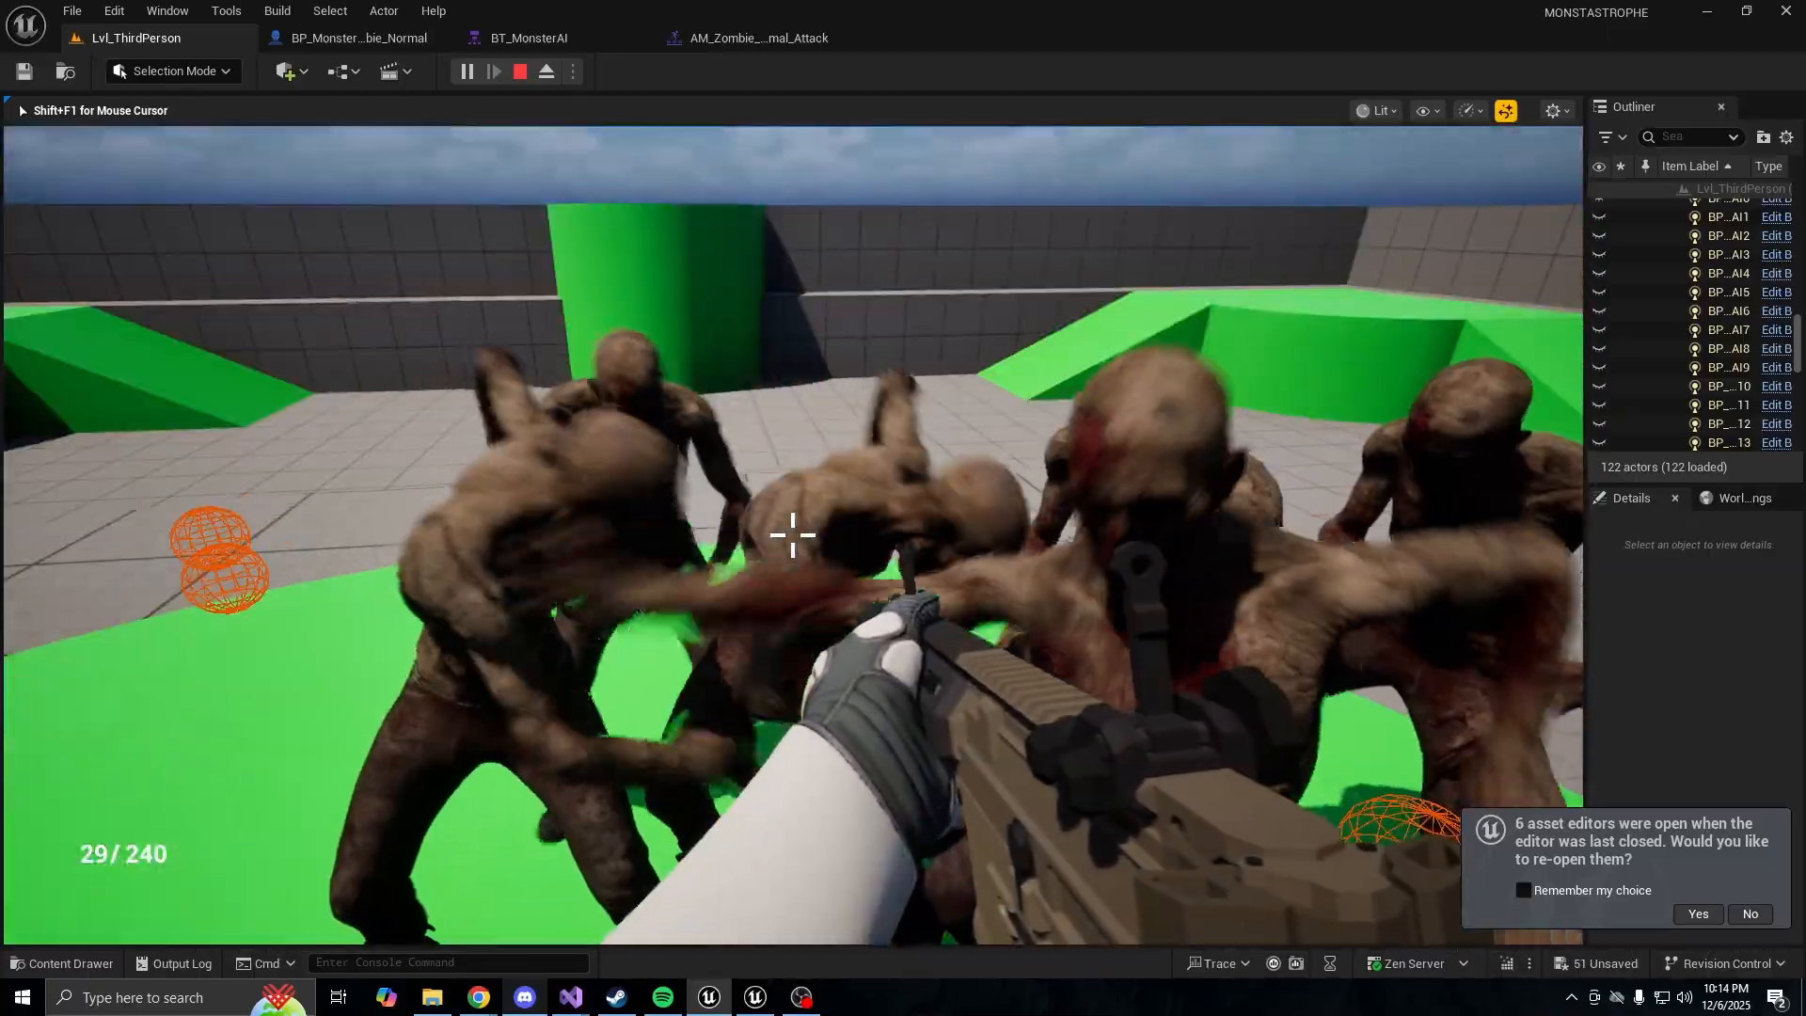
{"action": "key", "text": "space"}
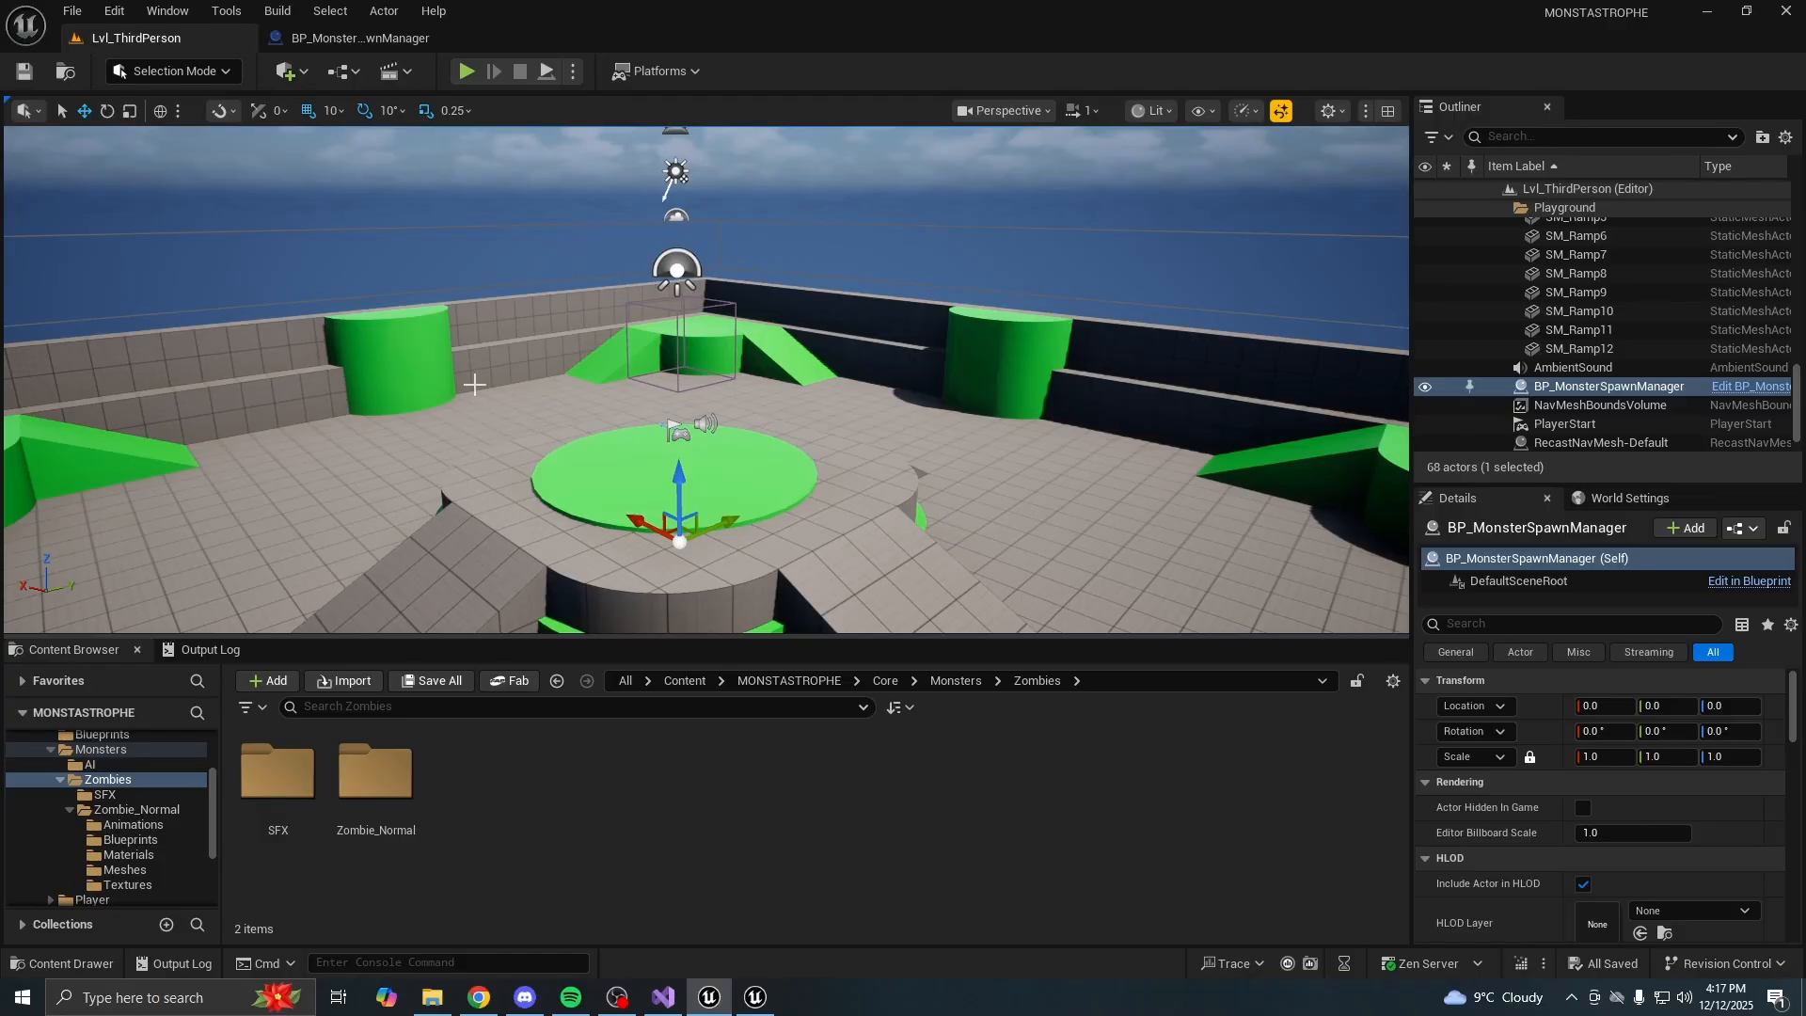
Browse the Zombie_Normal assets, checking its Blueprints, Animations, Materials and Meshes folders and returning to Blueprints
{"action": "right_click_drag", "start_coordinate": [475, 384], "coordinate": [564, 428]}
{"action": "double_click", "coordinate": [375, 771]}
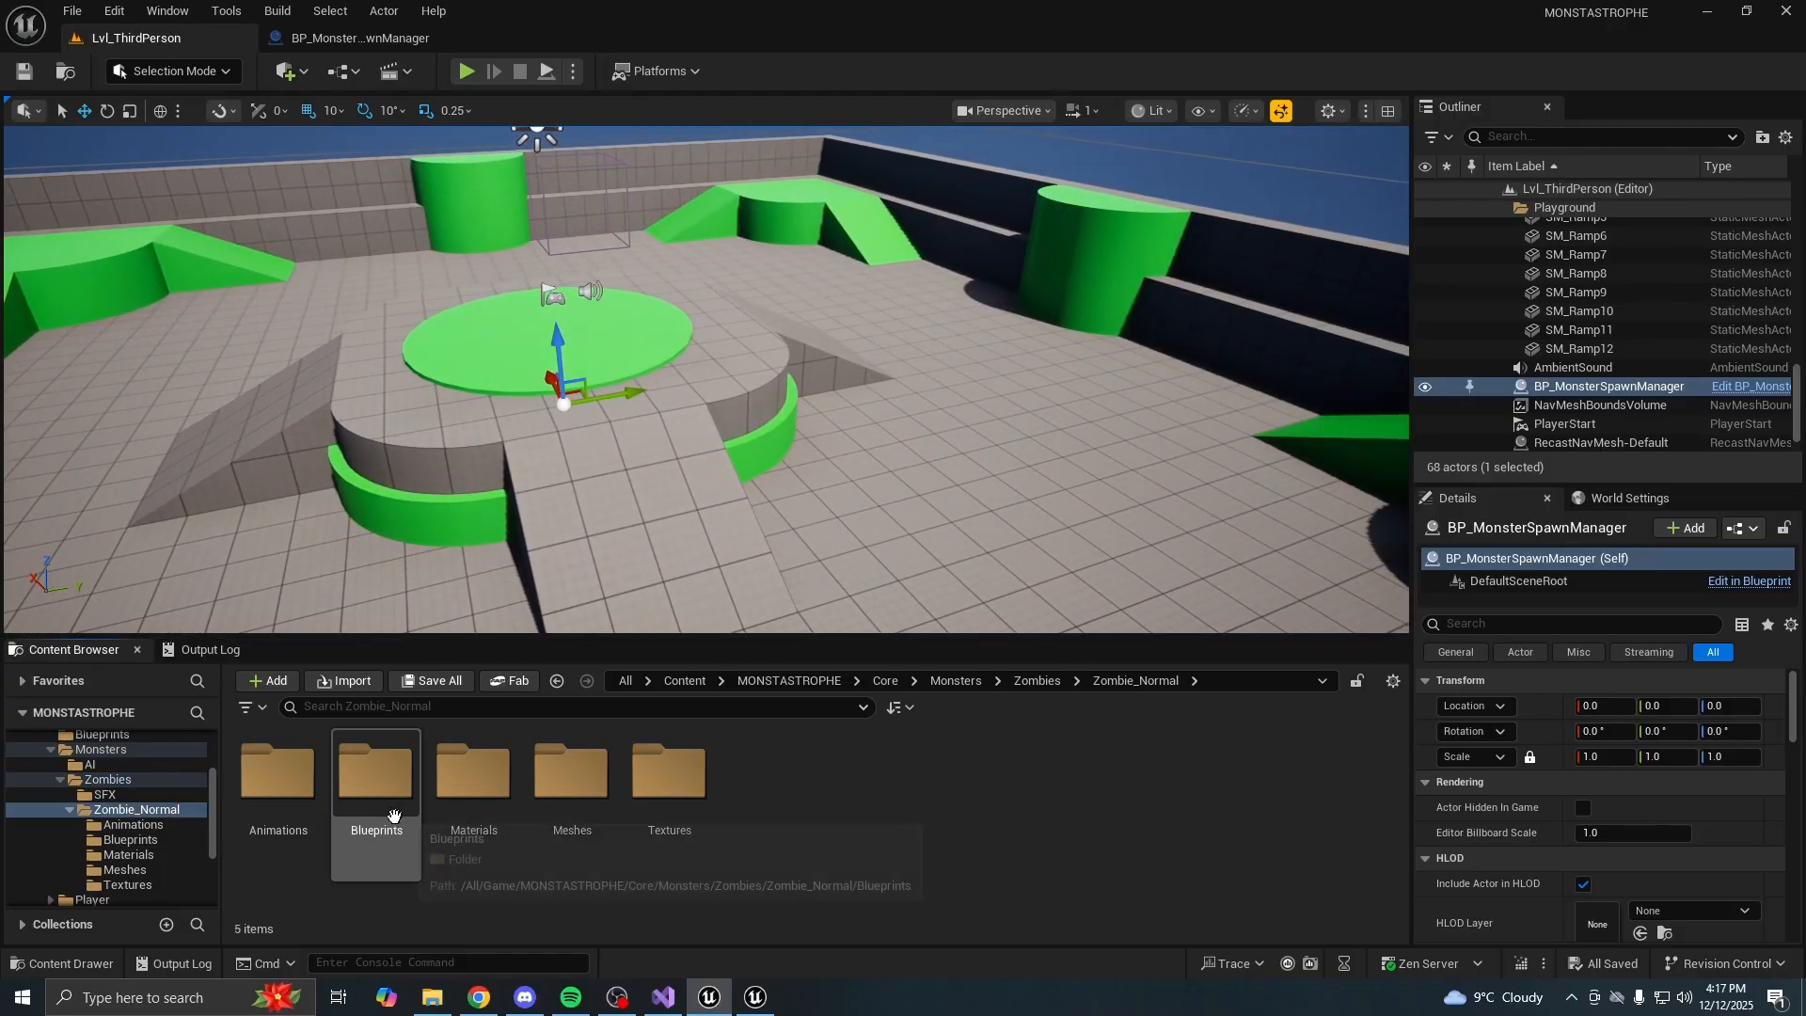
{"action": "left_click", "coordinate": [329, 858]}
{"action": "double_click", "coordinate": [355, 859]}
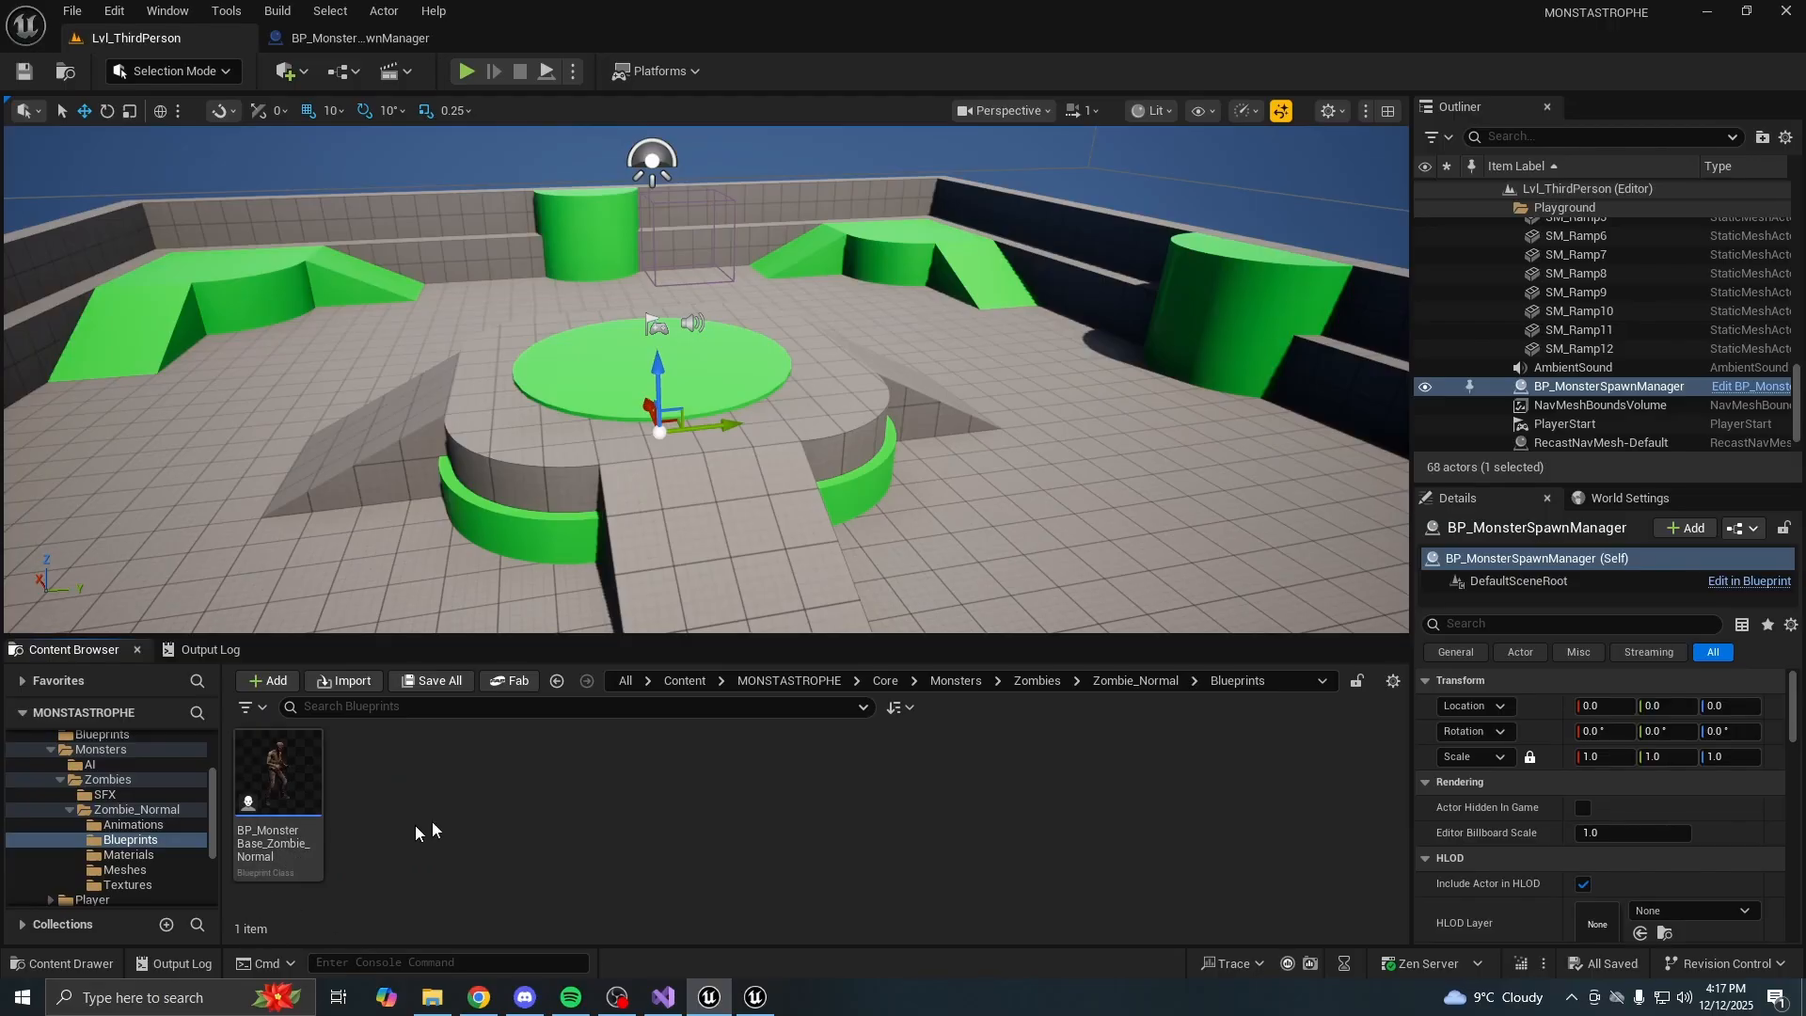
{"action": "left_click", "coordinate": [133, 825]}
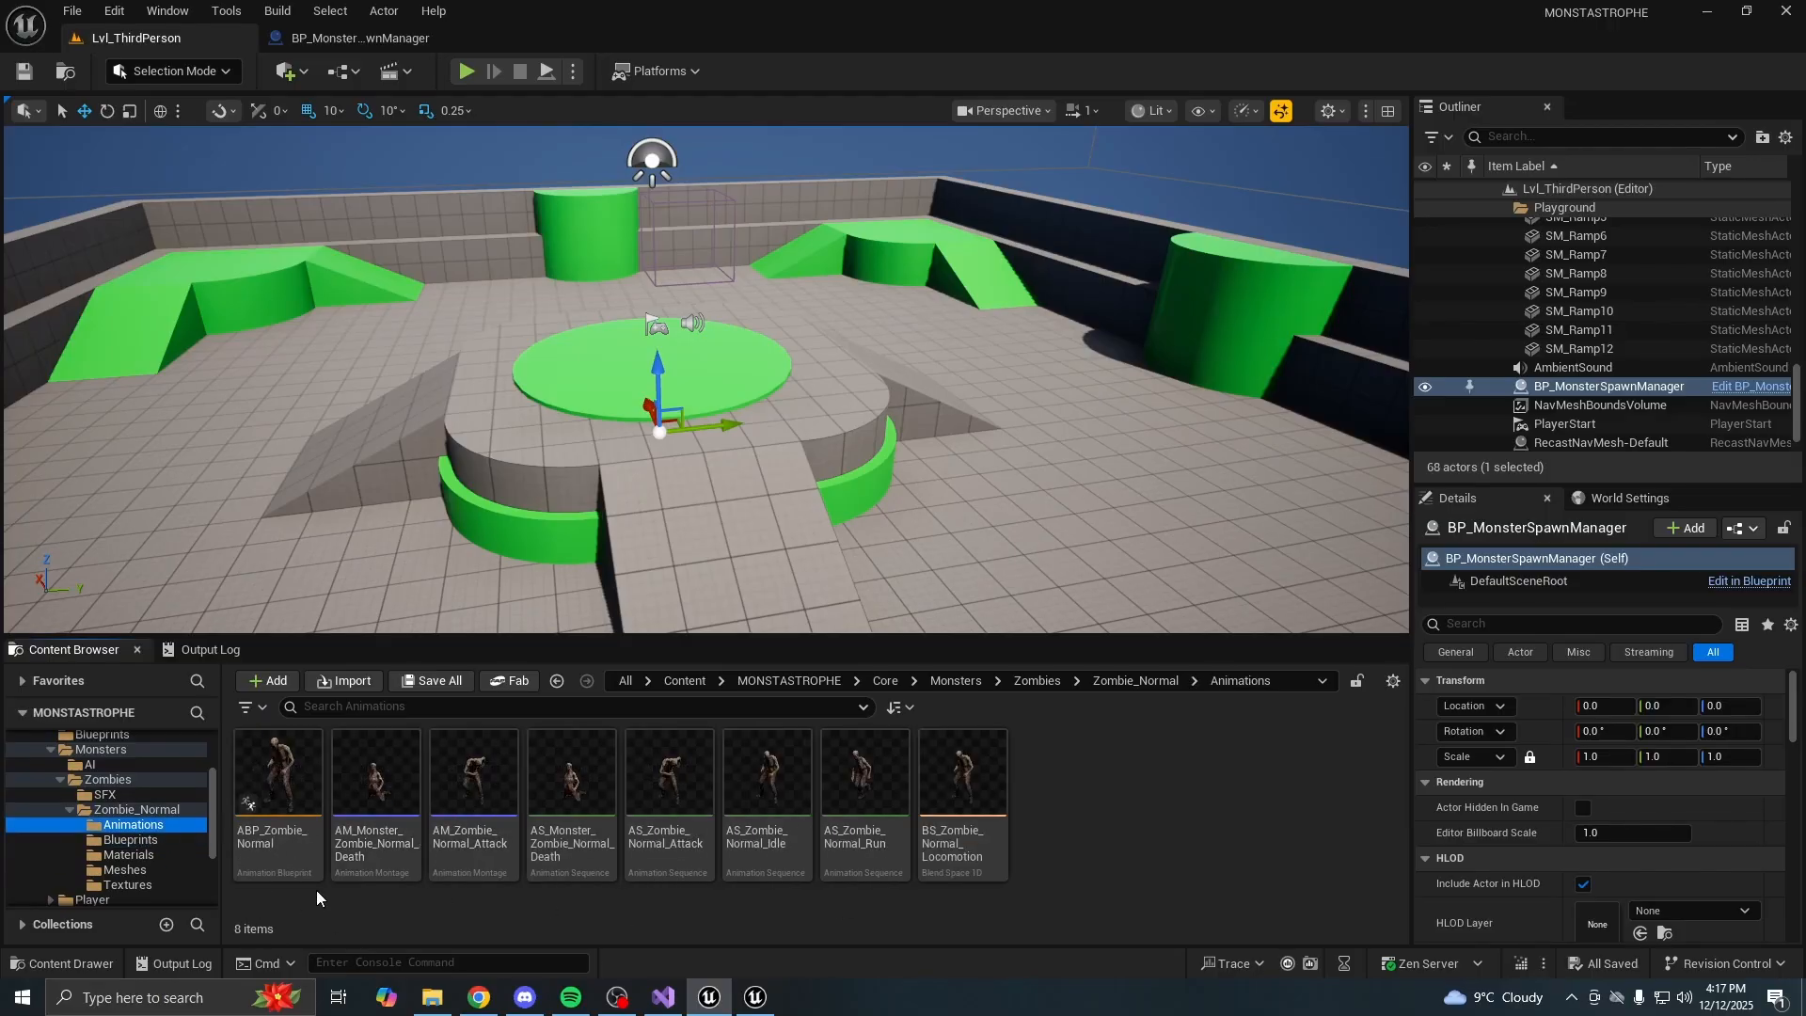
{"action": "left_click", "coordinate": [128, 854]}
{"action": "left_click", "coordinate": [131, 870]}
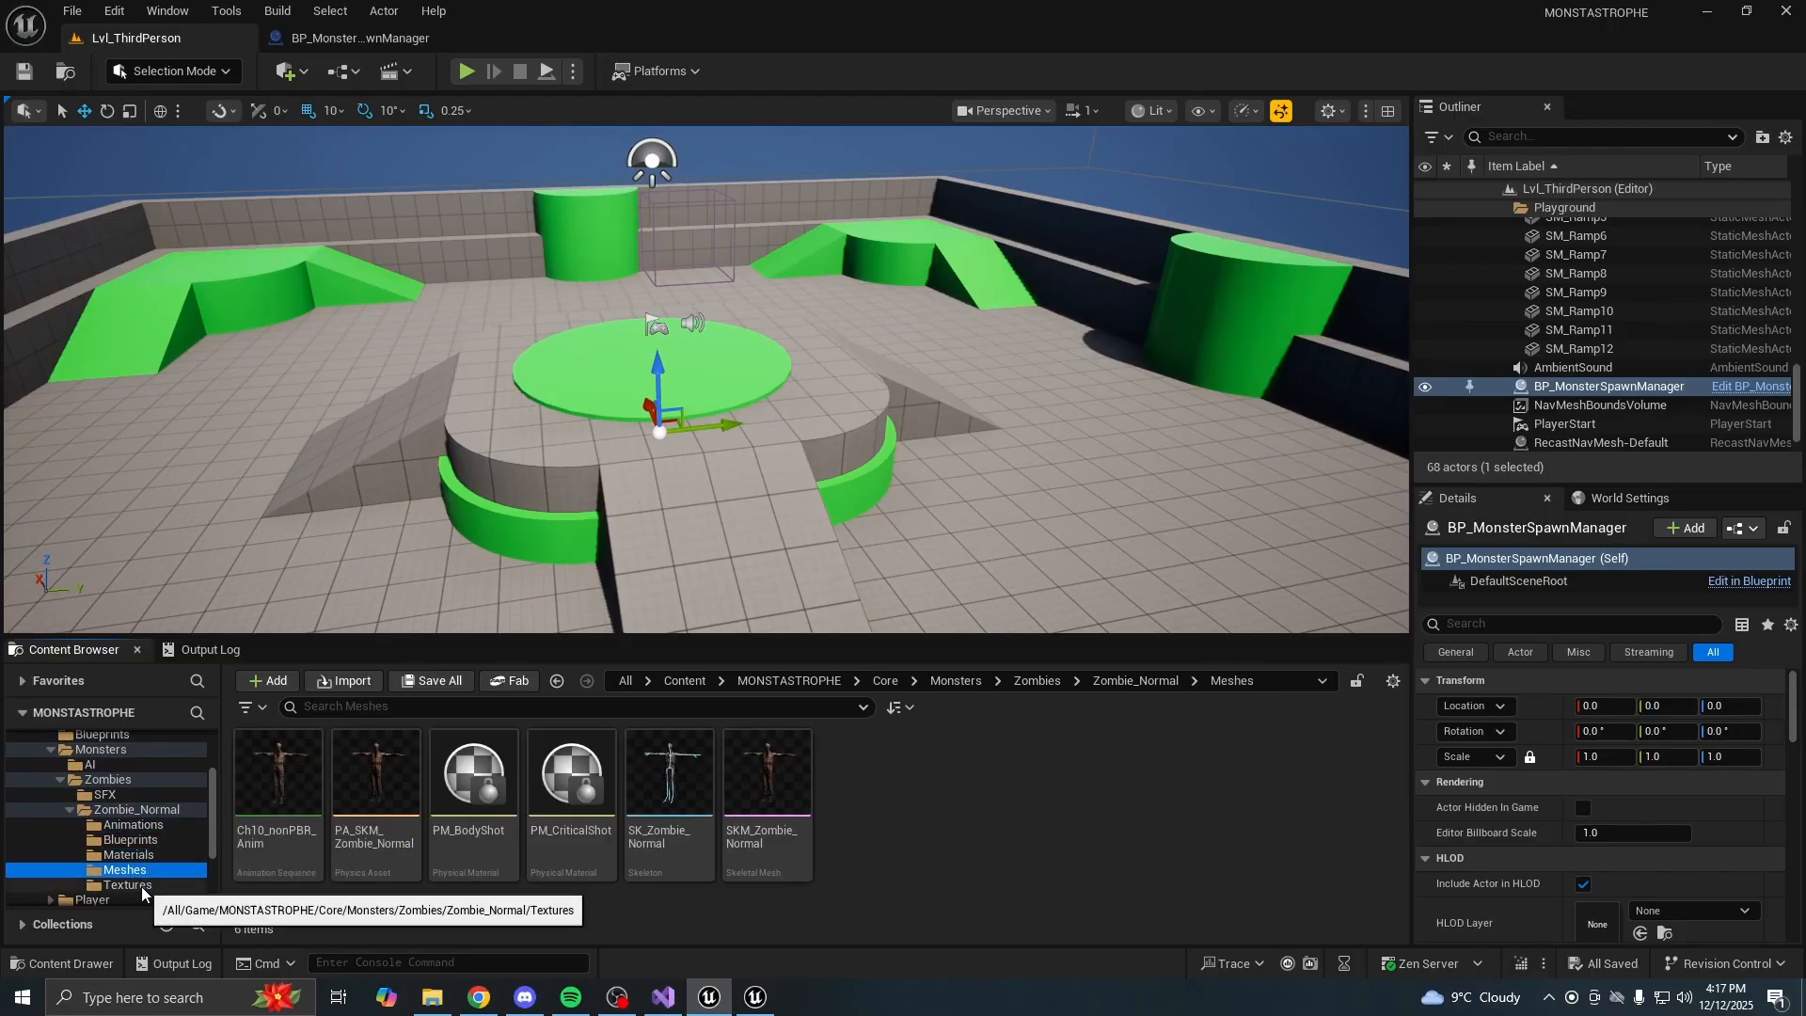
{"action": "left_click", "coordinate": [137, 855]}
{"action": "left_click", "coordinate": [131, 839]}
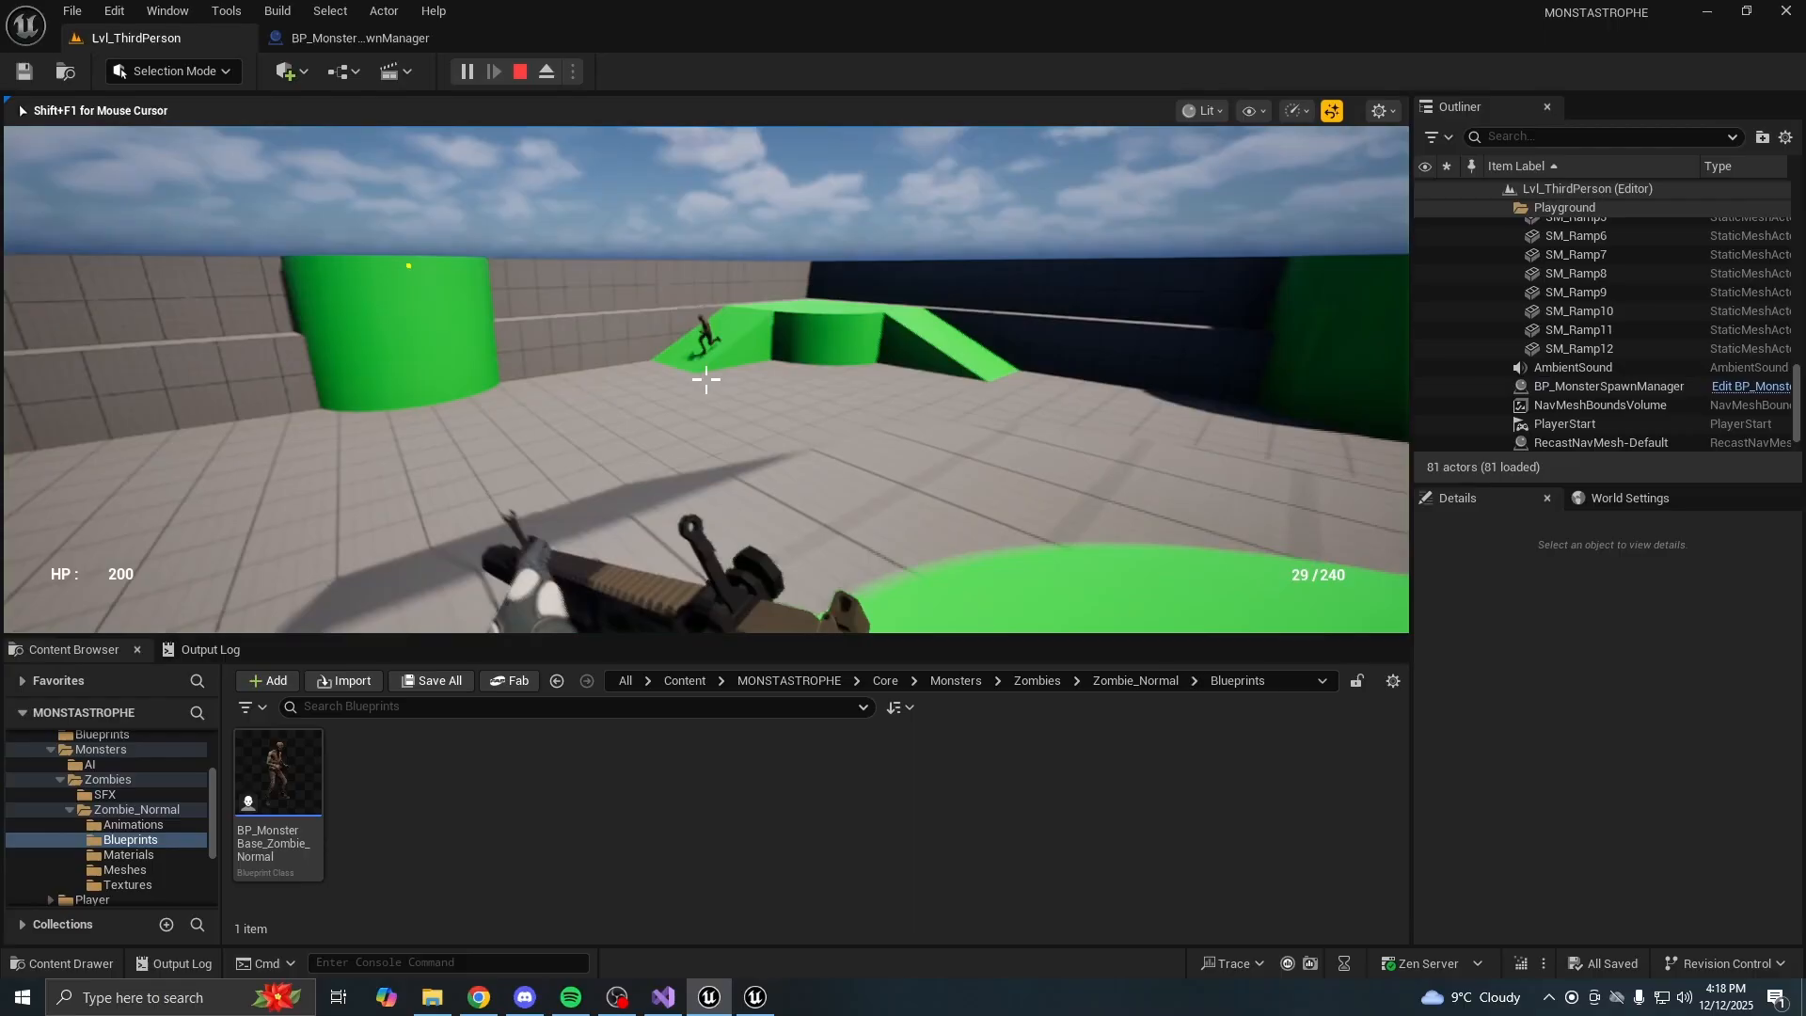
Play-test Lvl_ThirdPerson with a single zombie, moving around the arena to check how it chases and attacks the player
{"action": "key", "text": "w"}
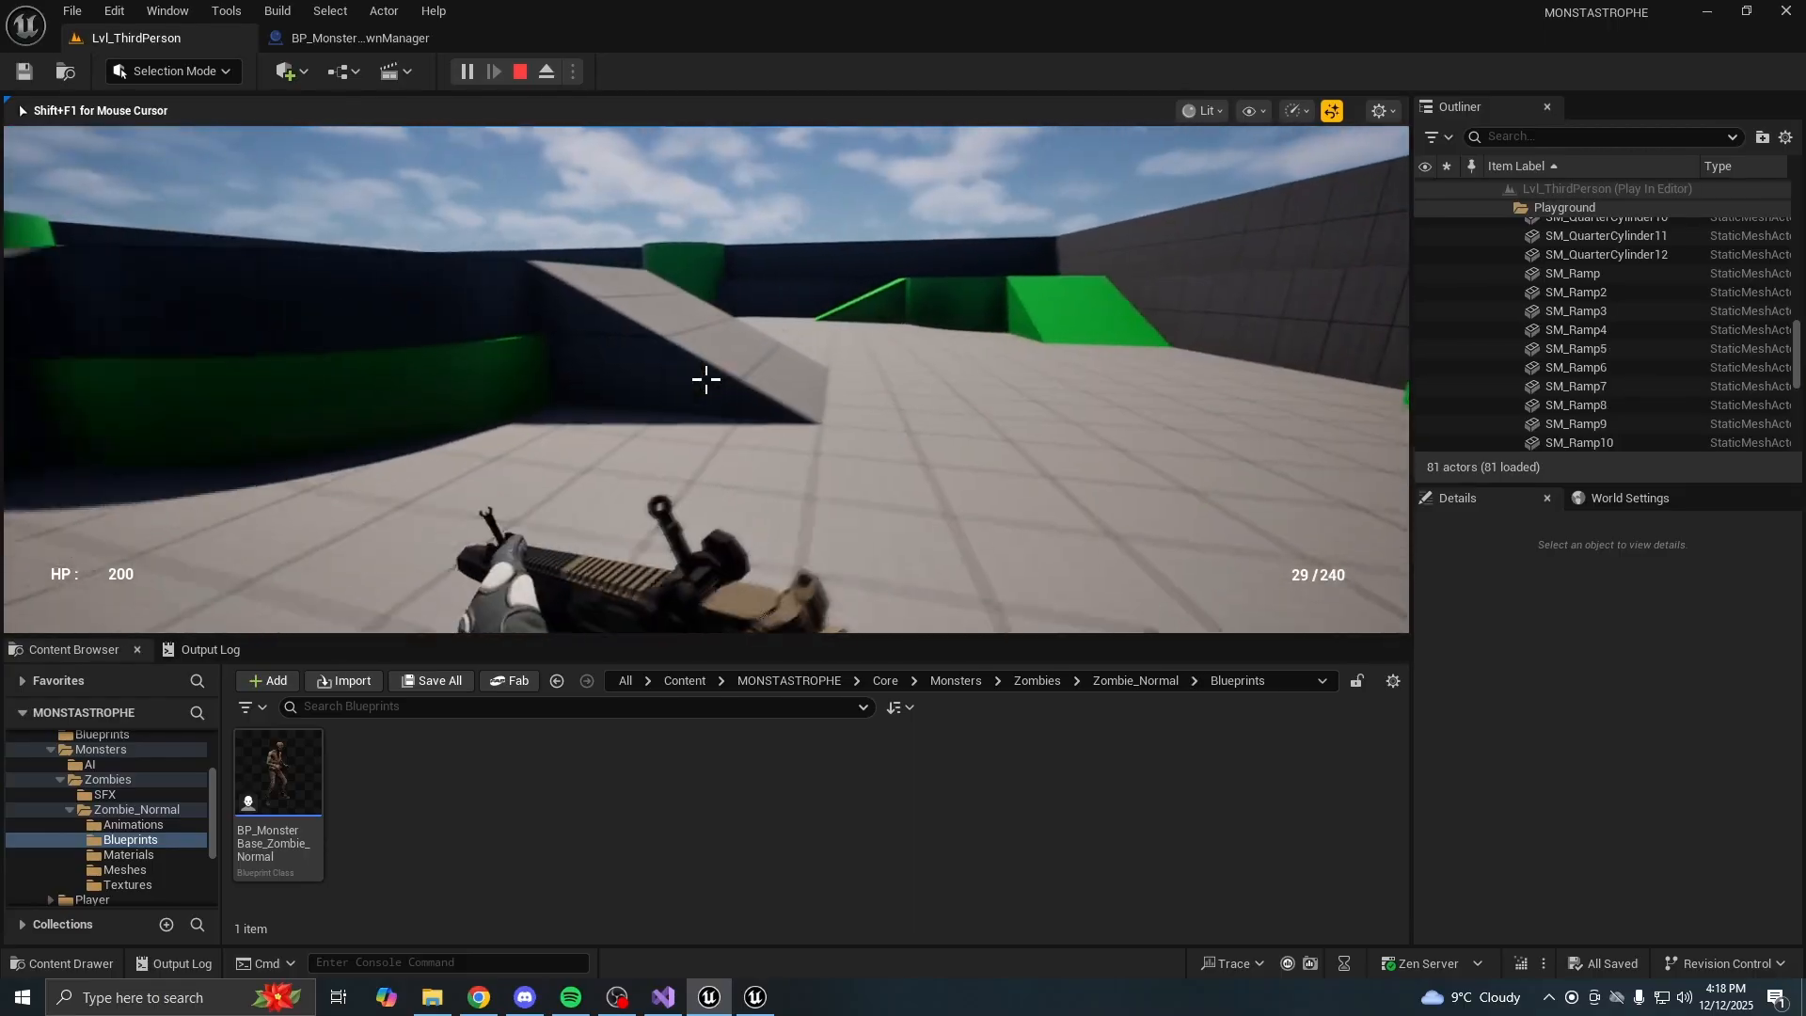
{"action": "key", "text": "s"}
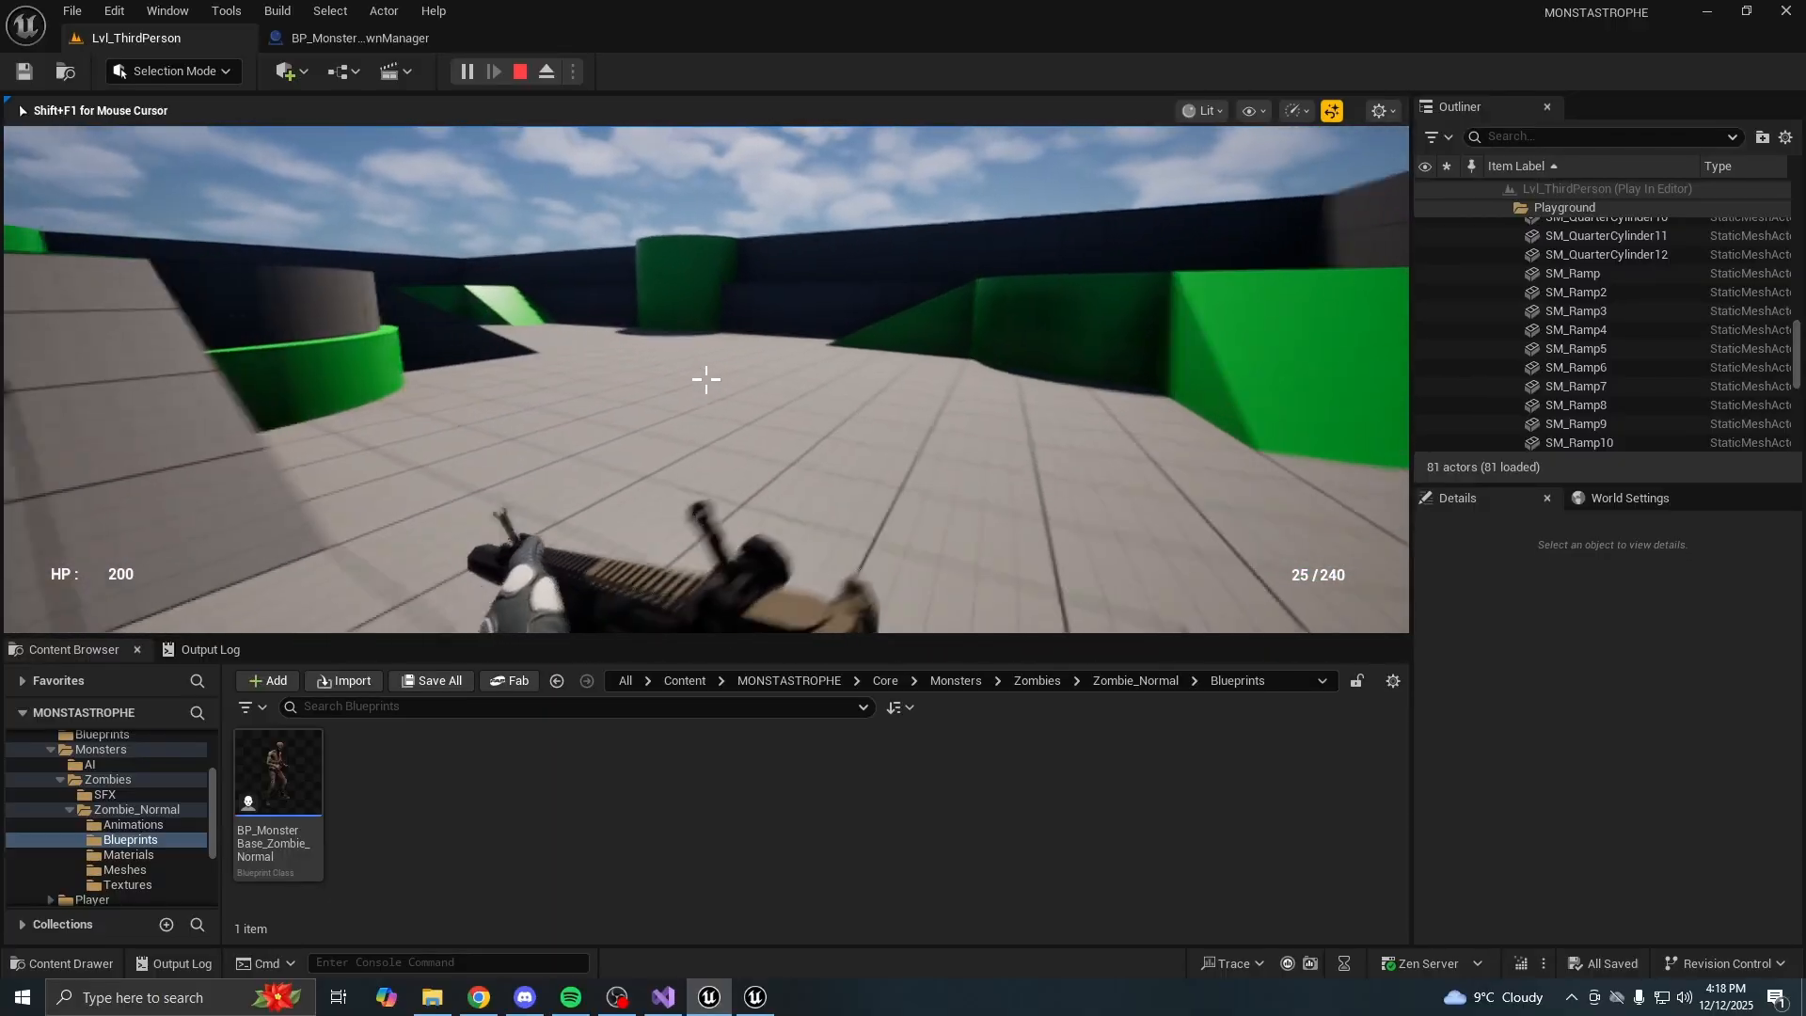
{"action": "key", "text": "w"}
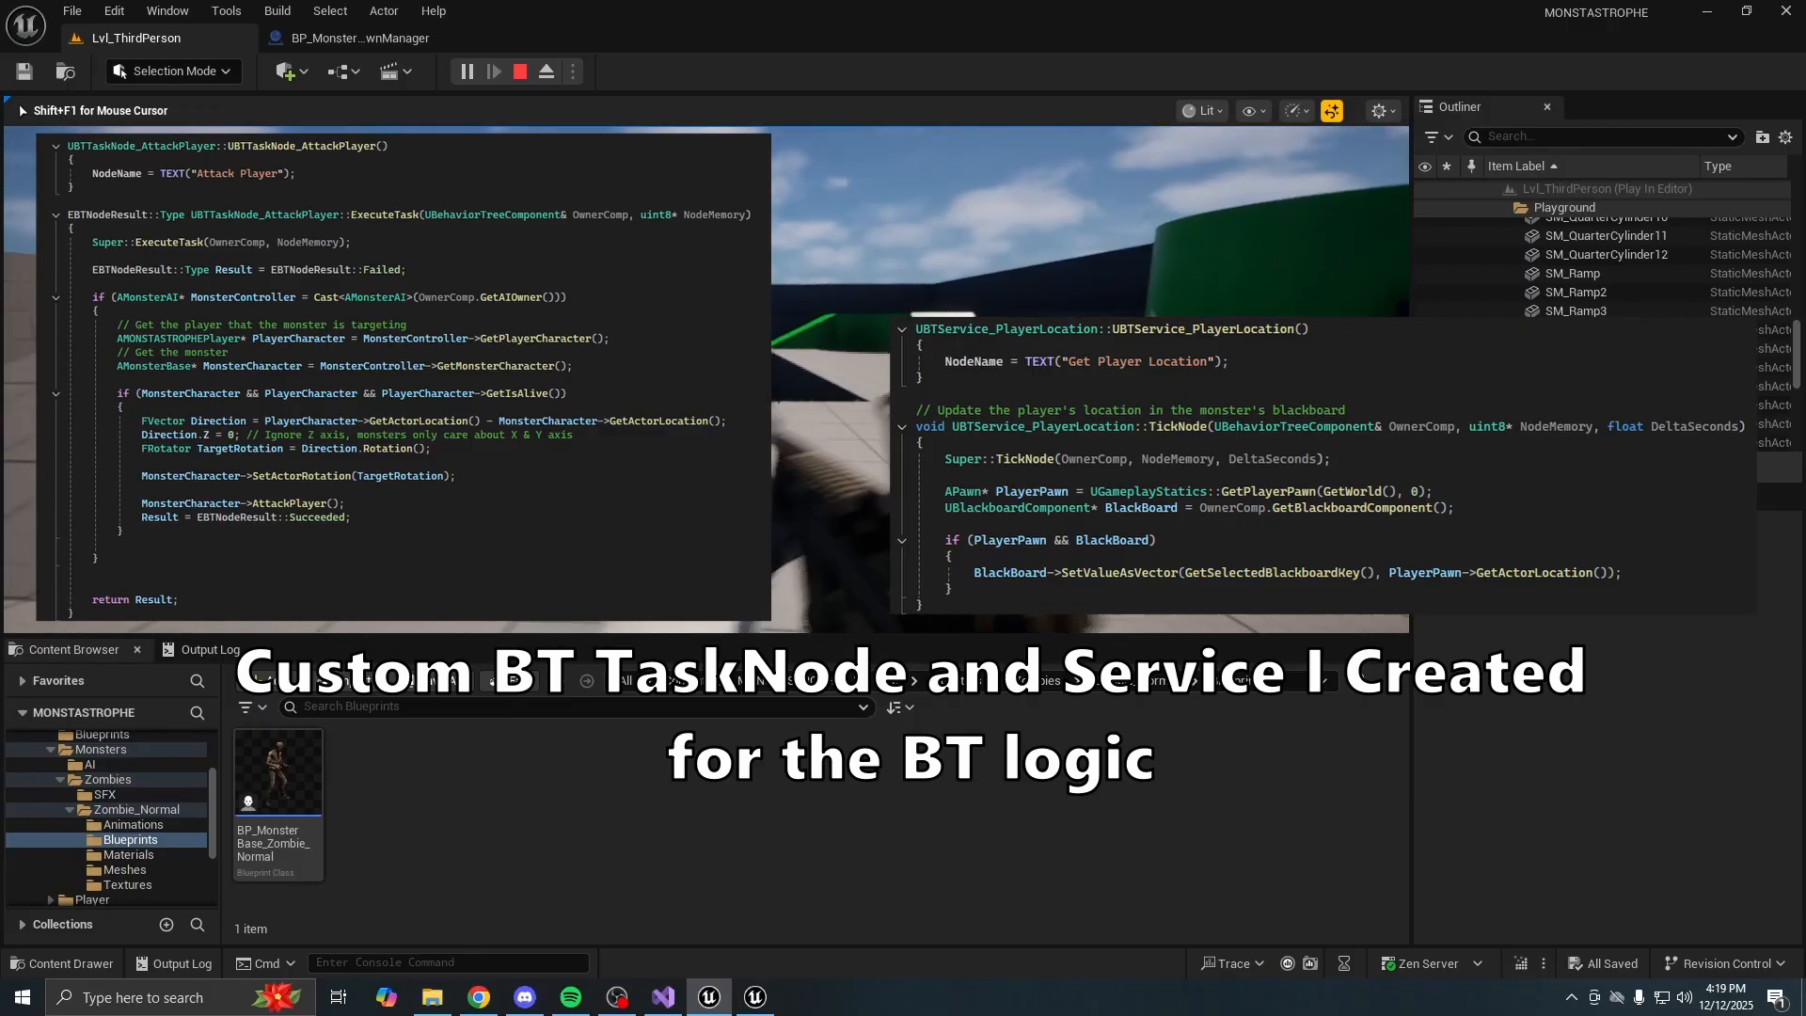
{"action": "key", "text": "s"}
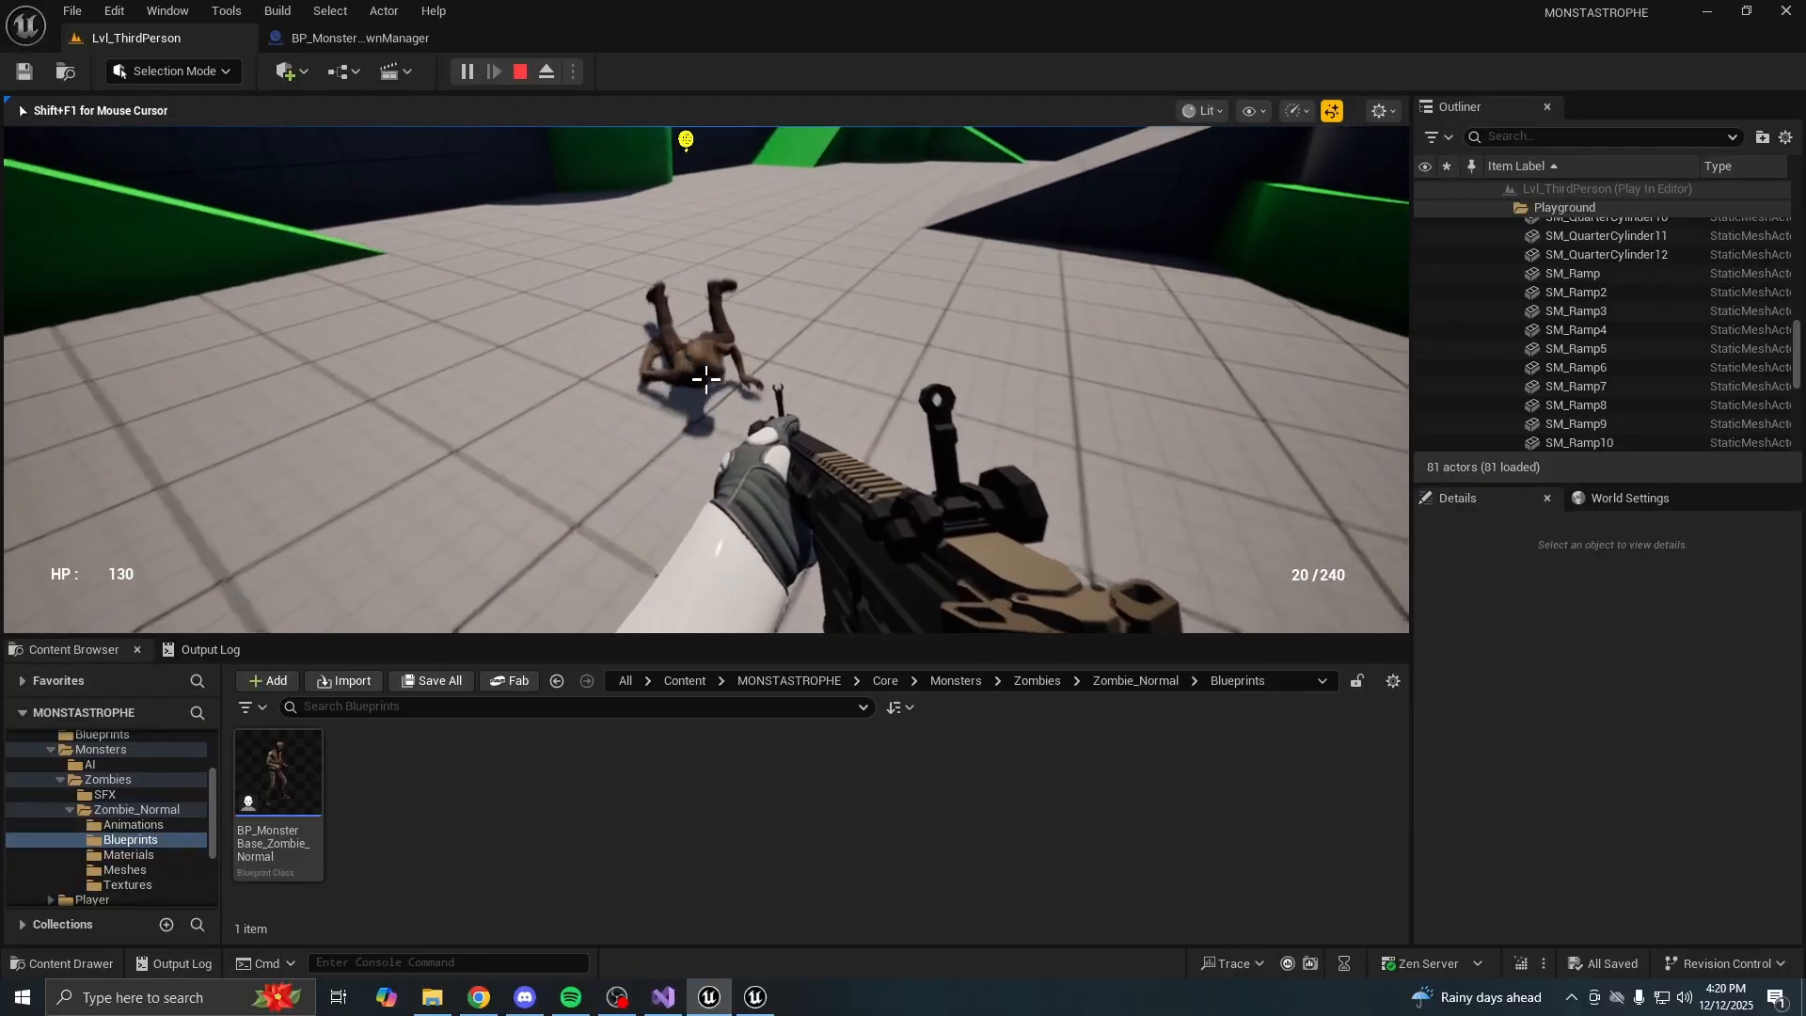
{"action": "key", "text": "w"}
{"action": "key", "text": "w"}
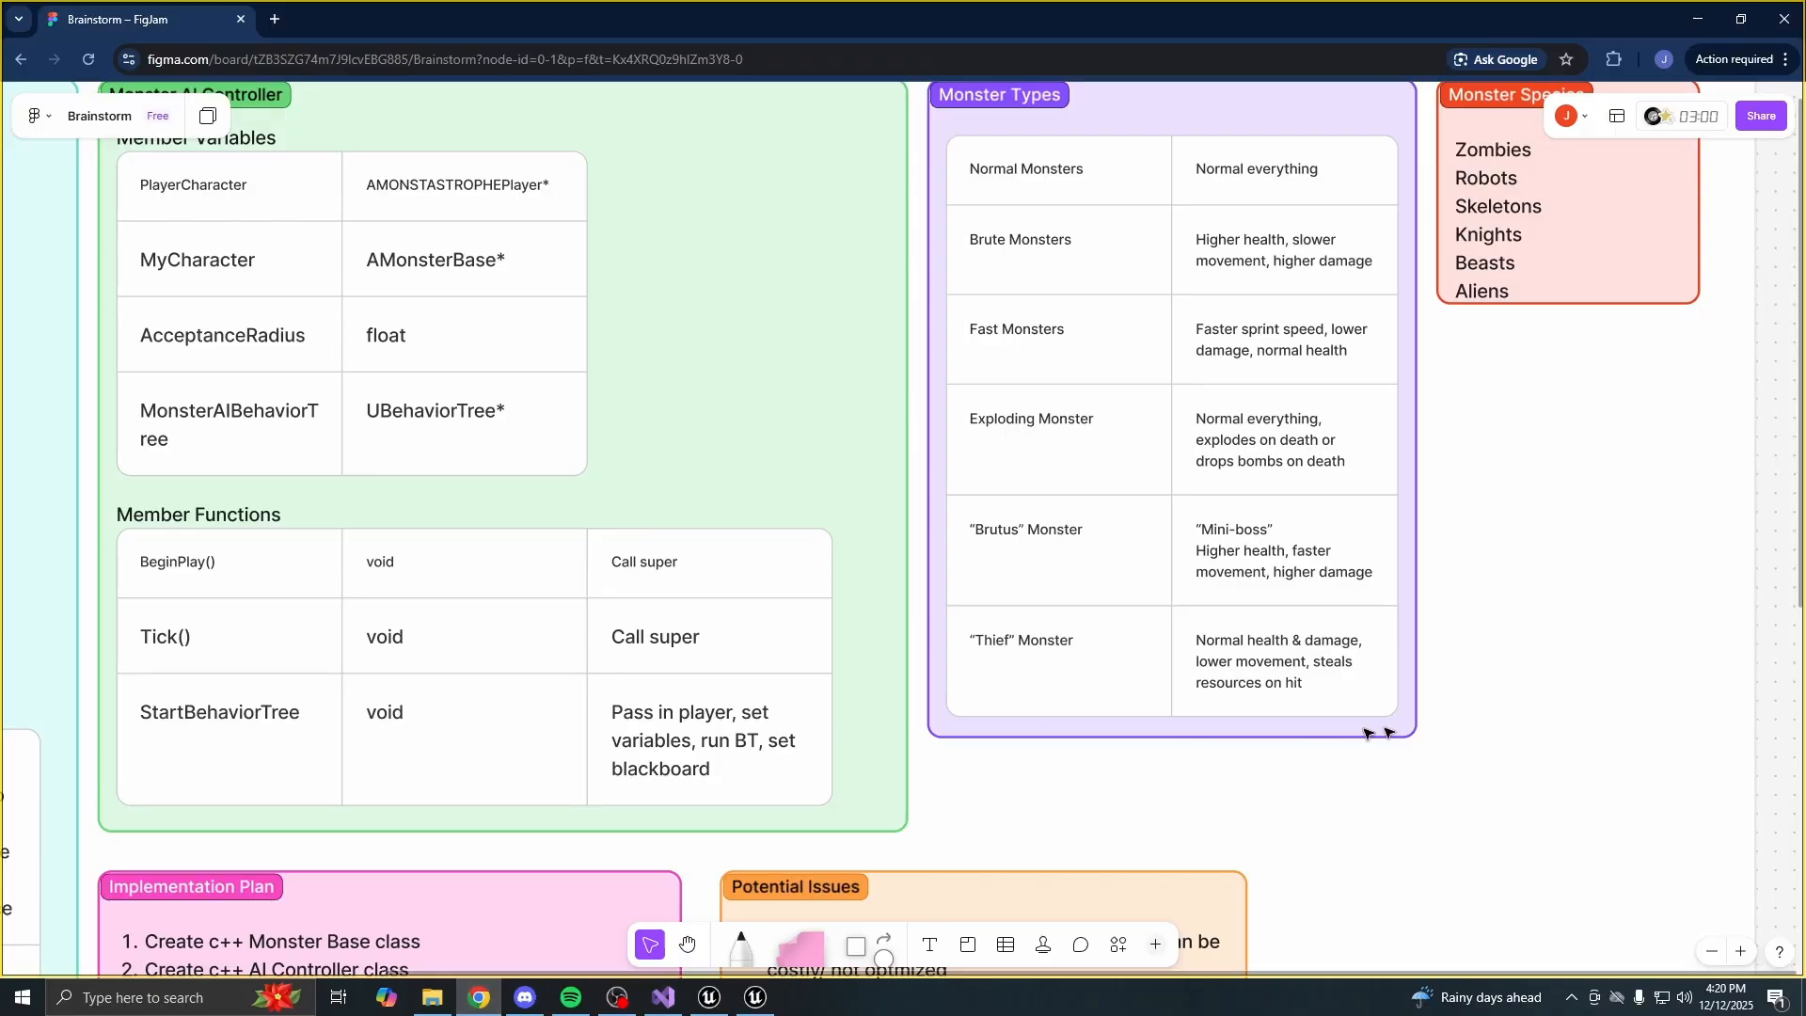
Examine the Enemy Monsters plan on the FigJam Brainstorm board, including its implementation plan, potential issues and monster types
{"action": "scroll", "coordinate": [1053, 599], "scroll_direction": "down", "scroll_amount": 3, "text": "ctrl"}
{"action": "scroll", "coordinate": [1447, 683], "scroll_direction": "down", "scroll_amount": 3}
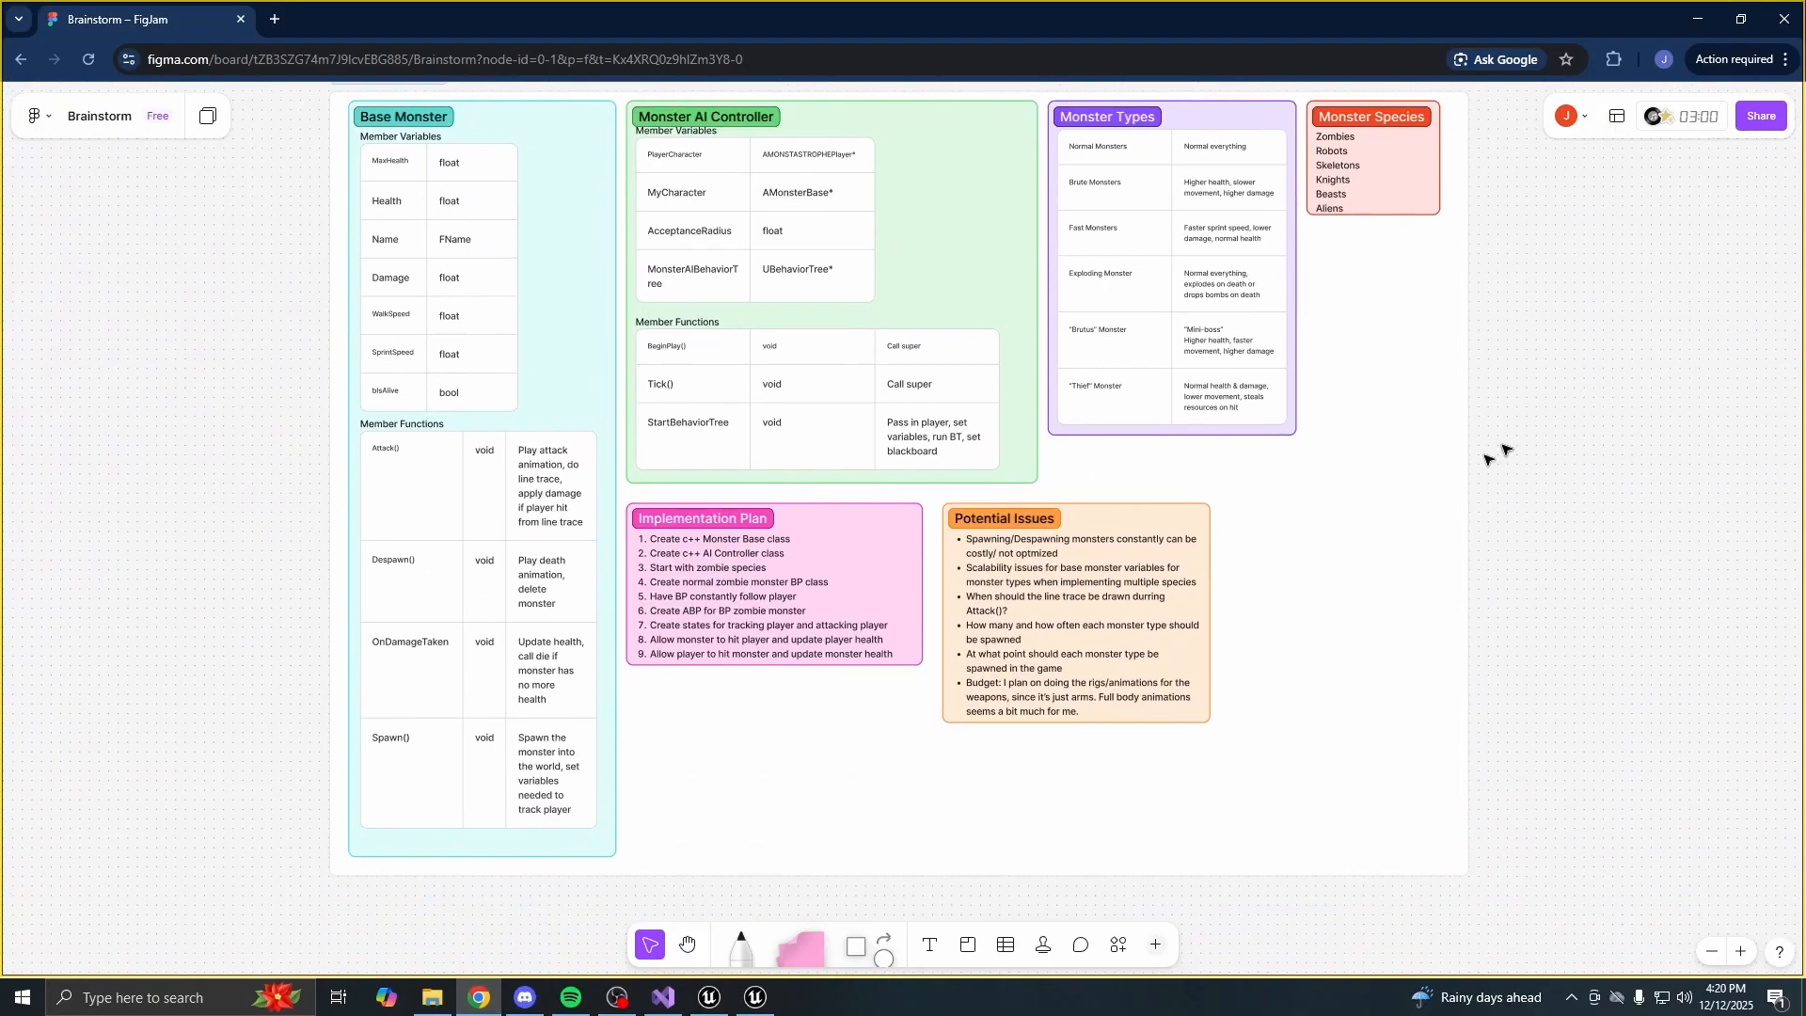
{"action": "scroll", "coordinate": [675, 585], "scroll_direction": "up", "scroll_amount": 2, "text": "ctrl"}
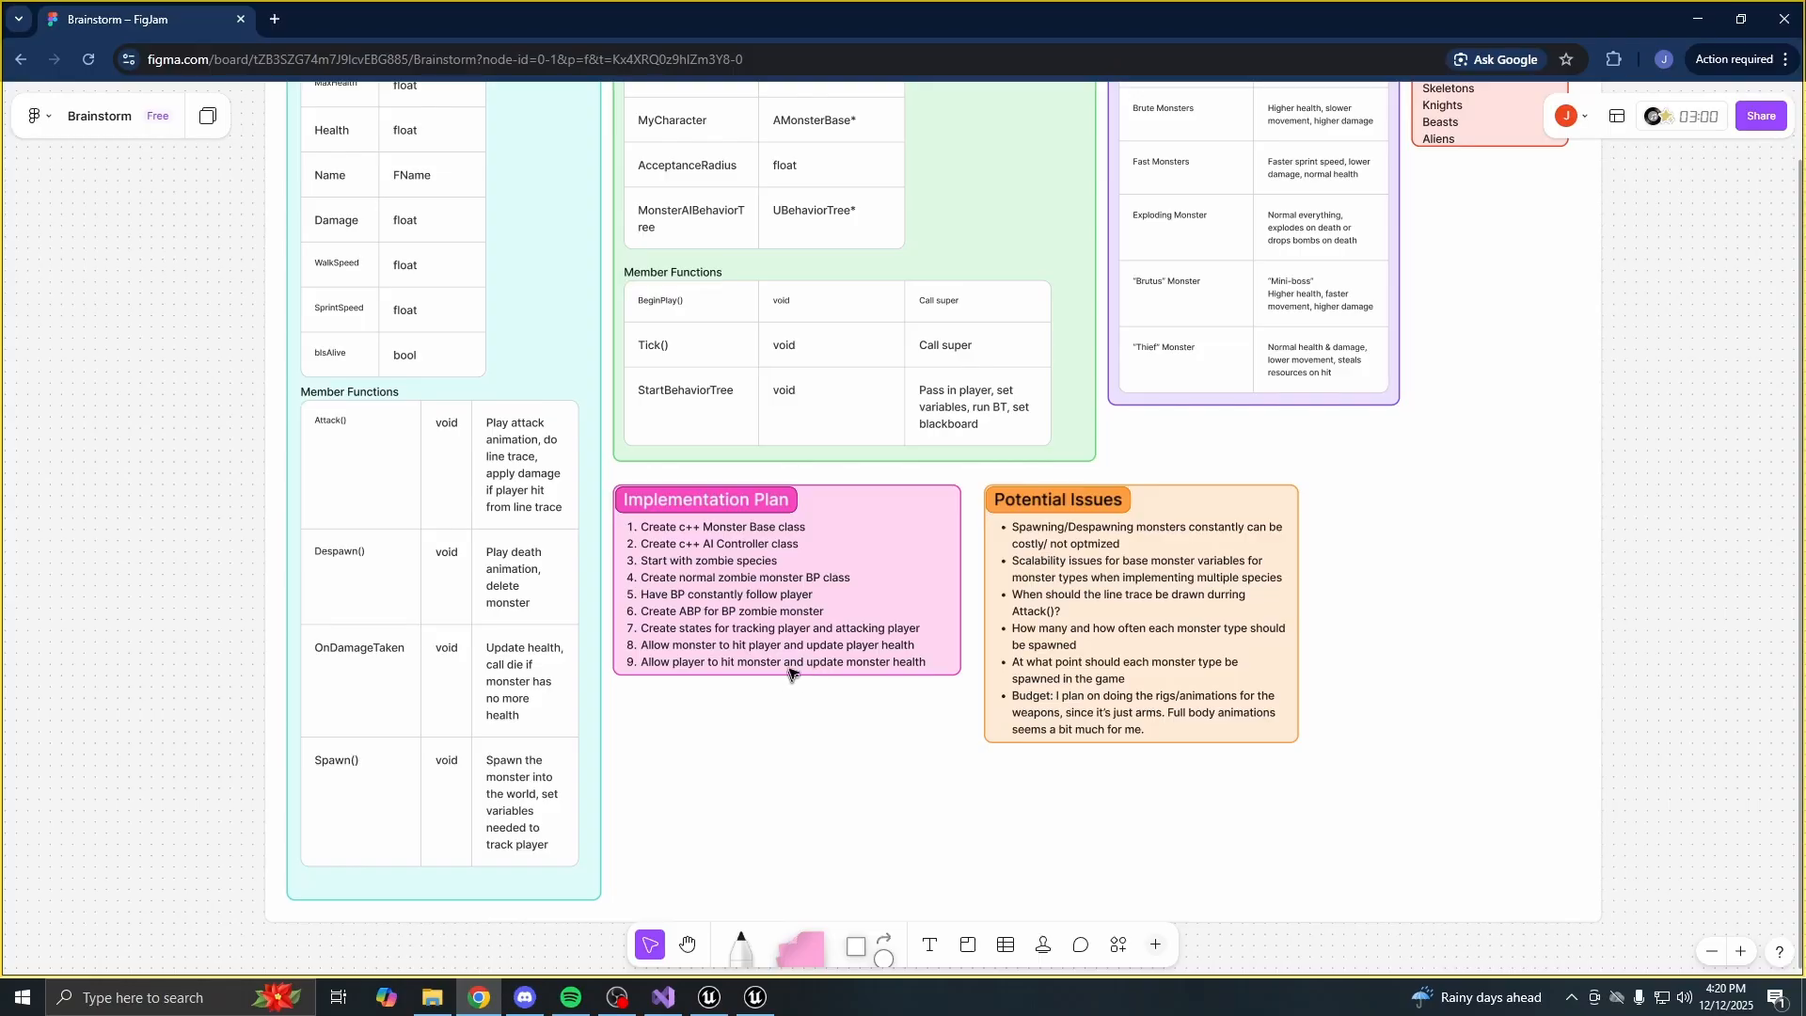
{"action": "scroll", "coordinate": [790, 669], "scroll_direction": "up", "scroll_amount": 2}
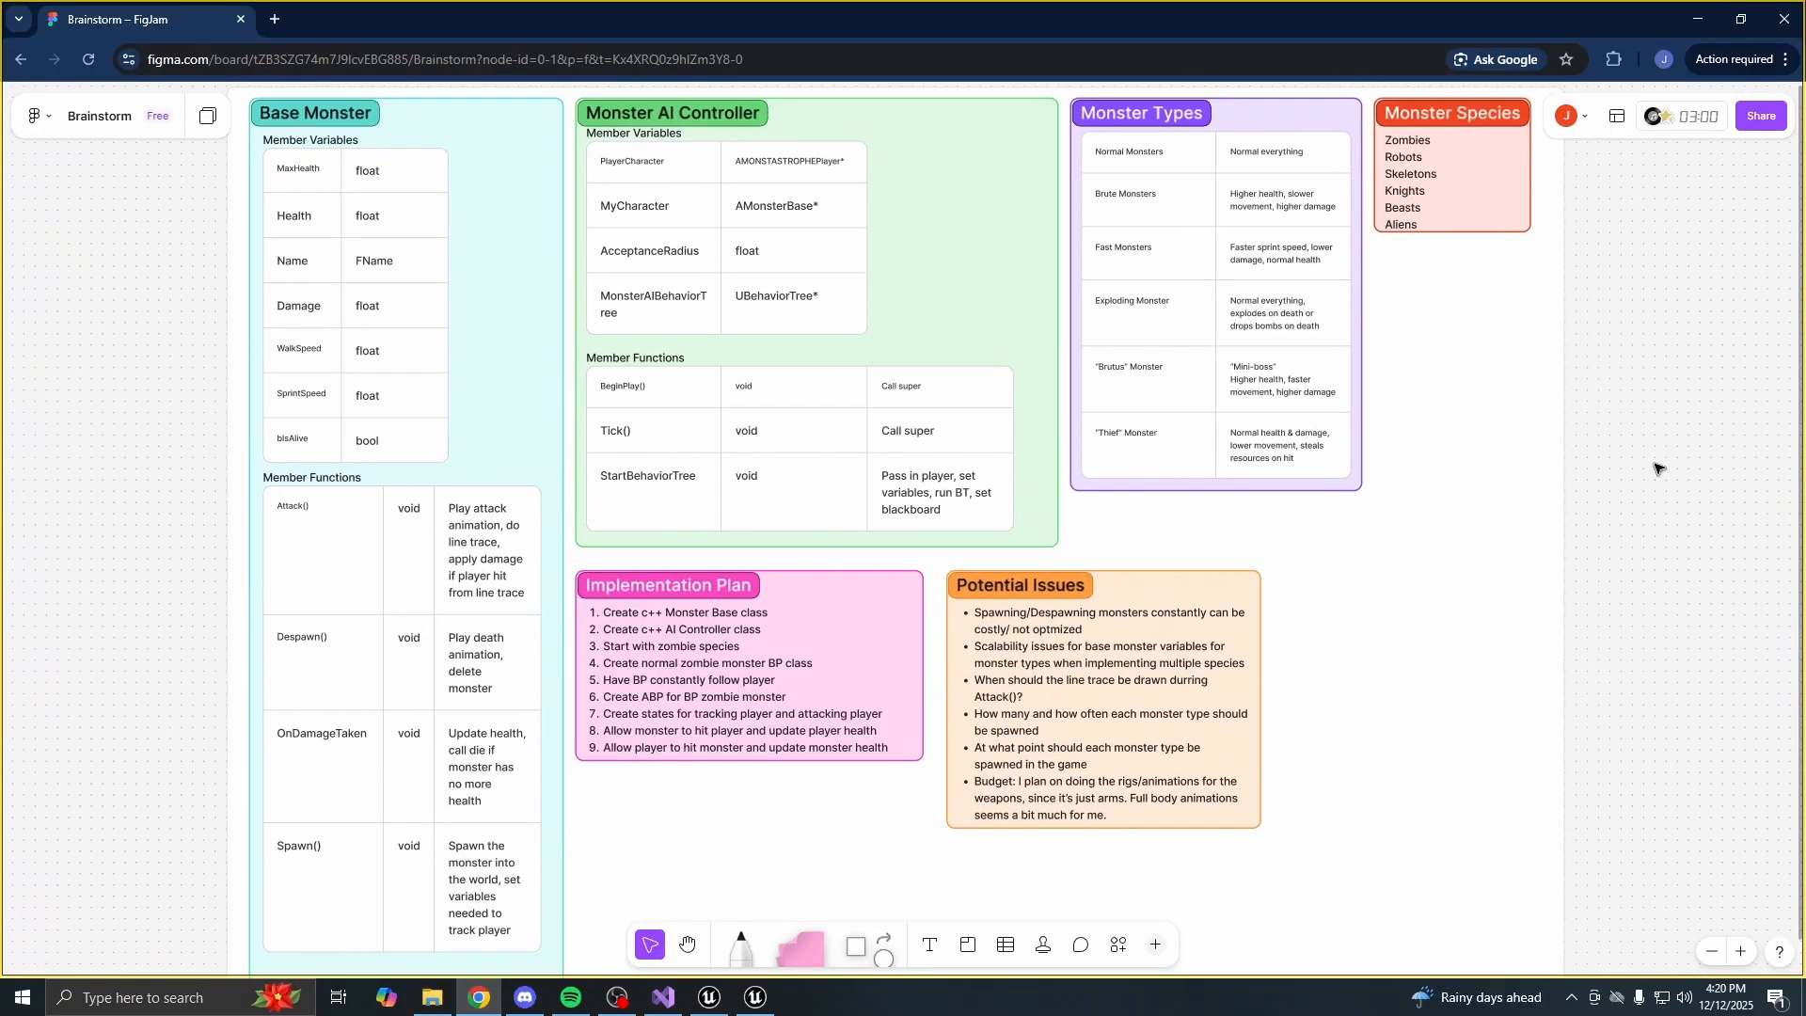
{"action": "scroll", "coordinate": [1657, 467], "scroll_direction": "up", "scroll_amount": 1}
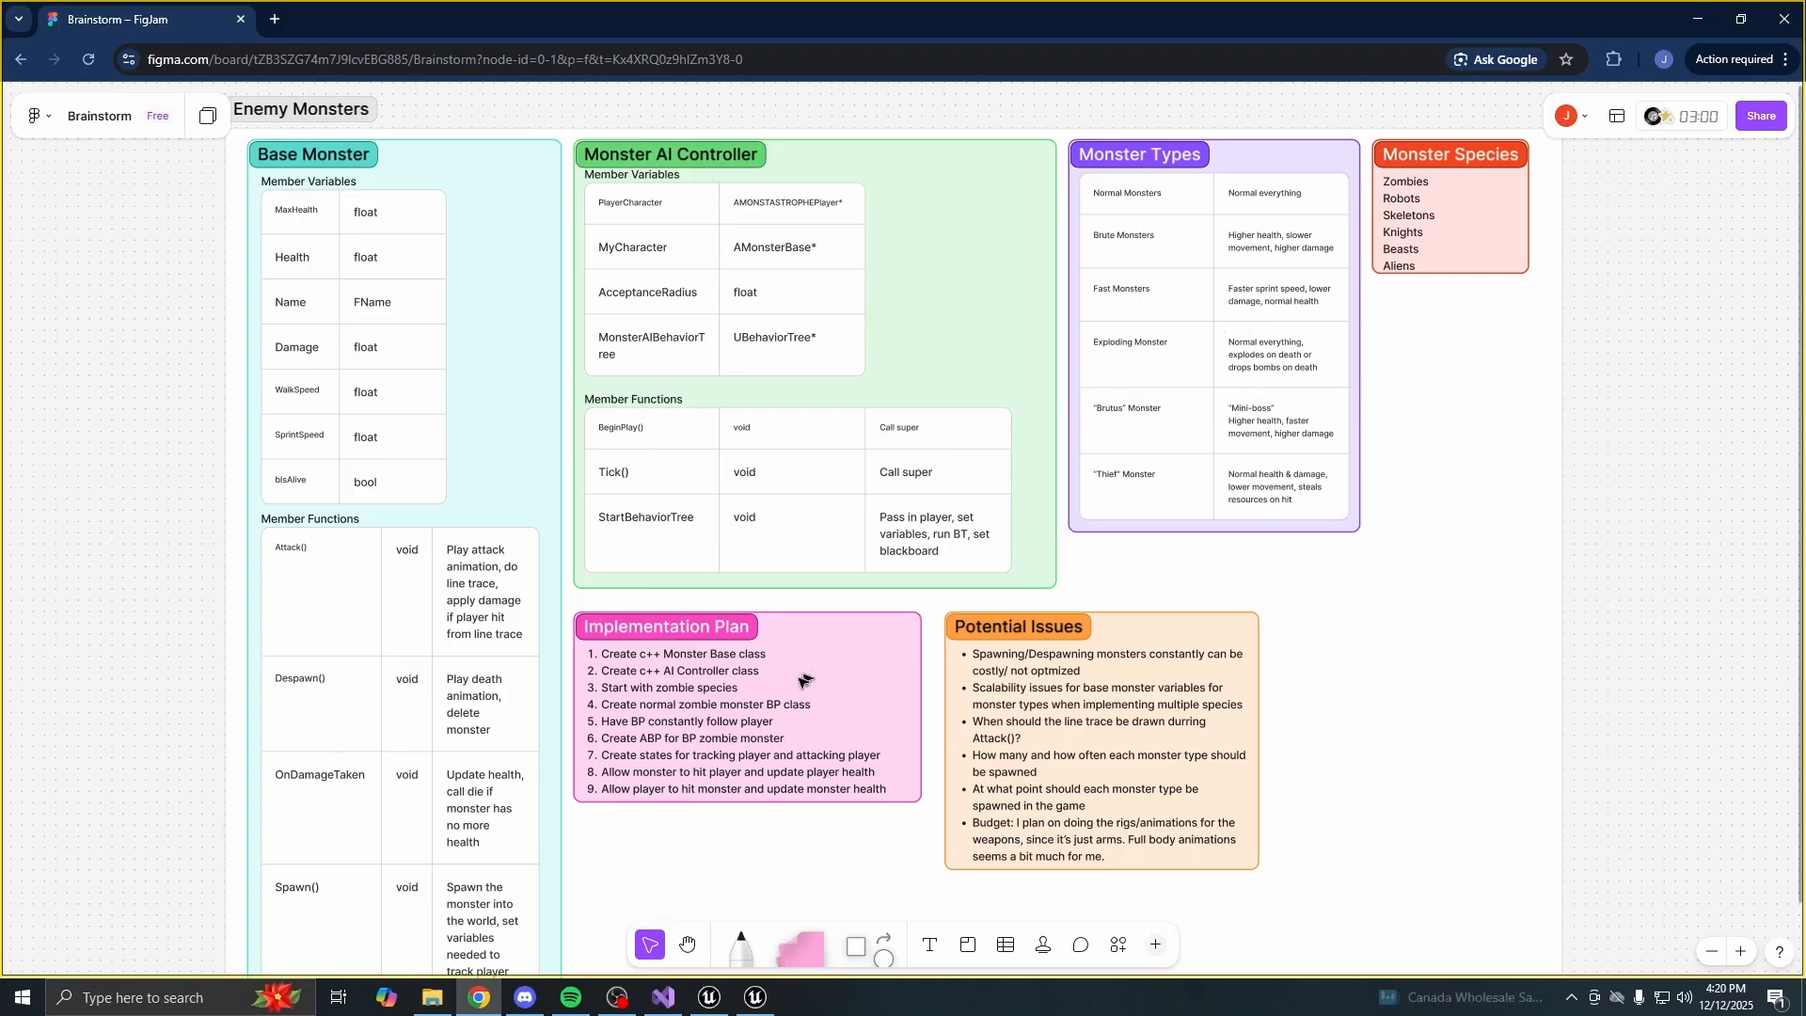
{"action": "middle_click_drag", "start_coordinate": [1682, 674], "coordinate": [1685, 668]}
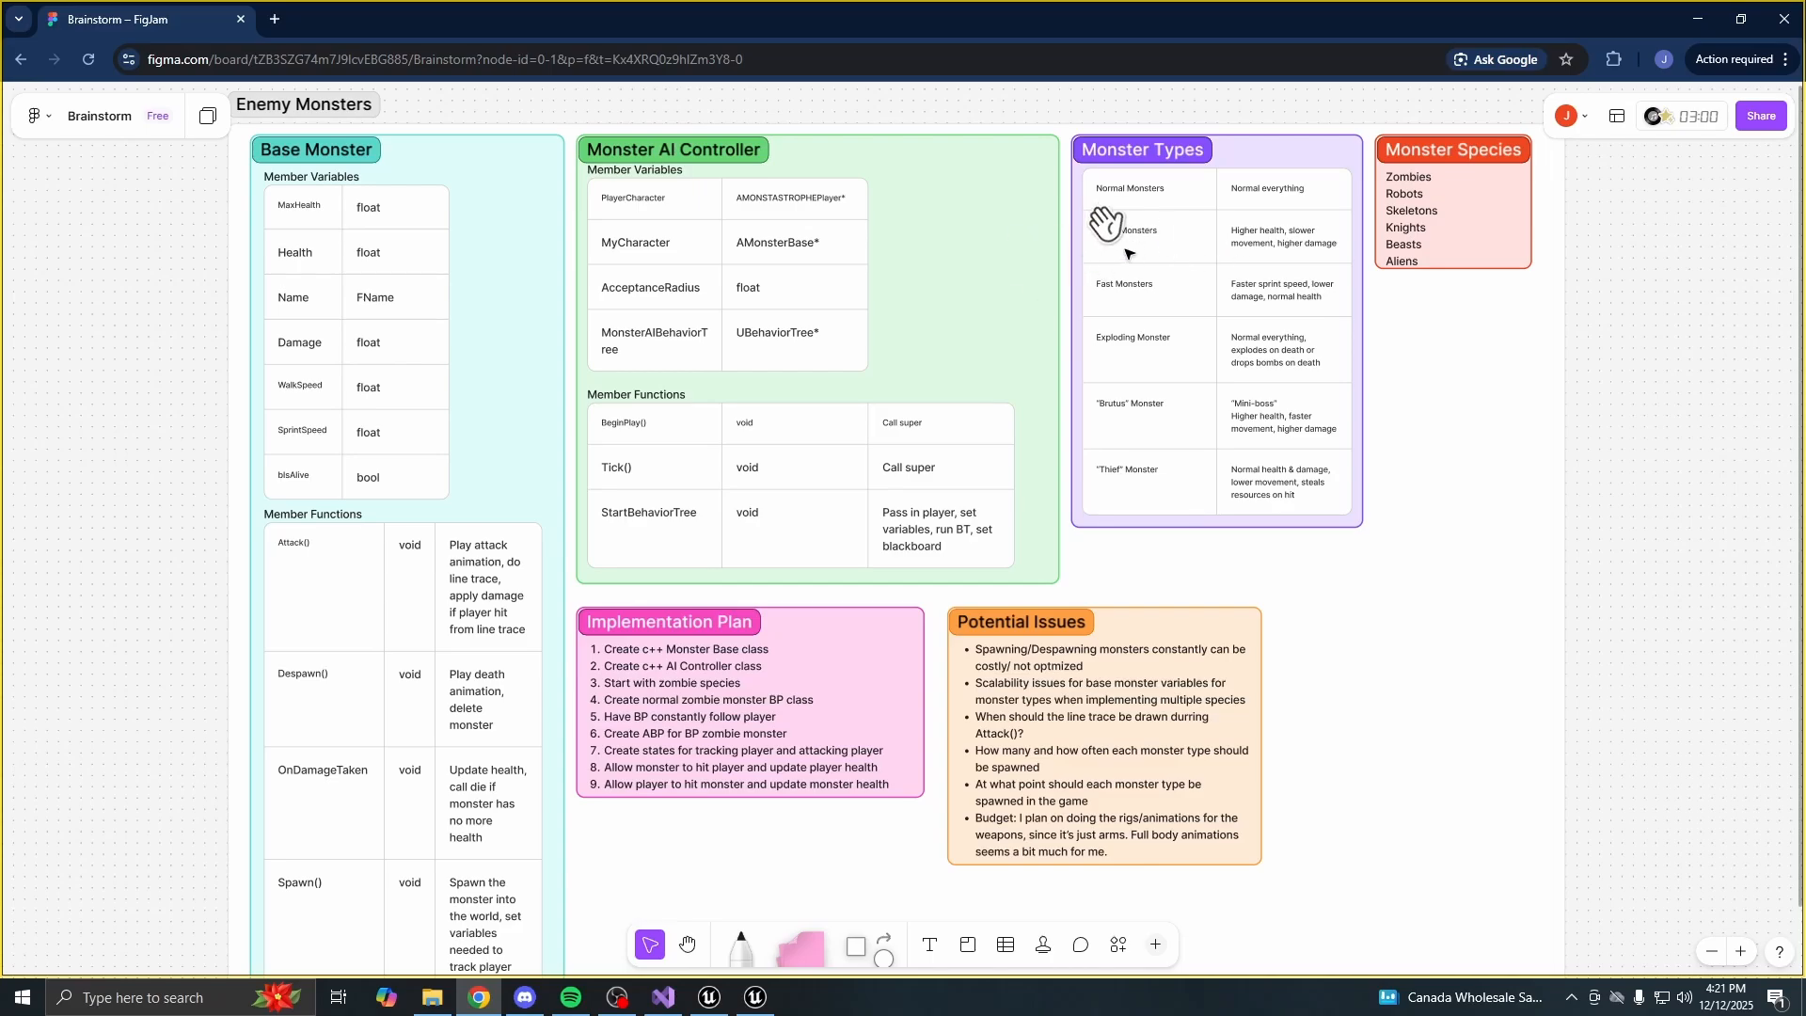
{"action": "scroll", "coordinate": [1311, 574], "scroll_direction": "down", "scroll_amount": 2}
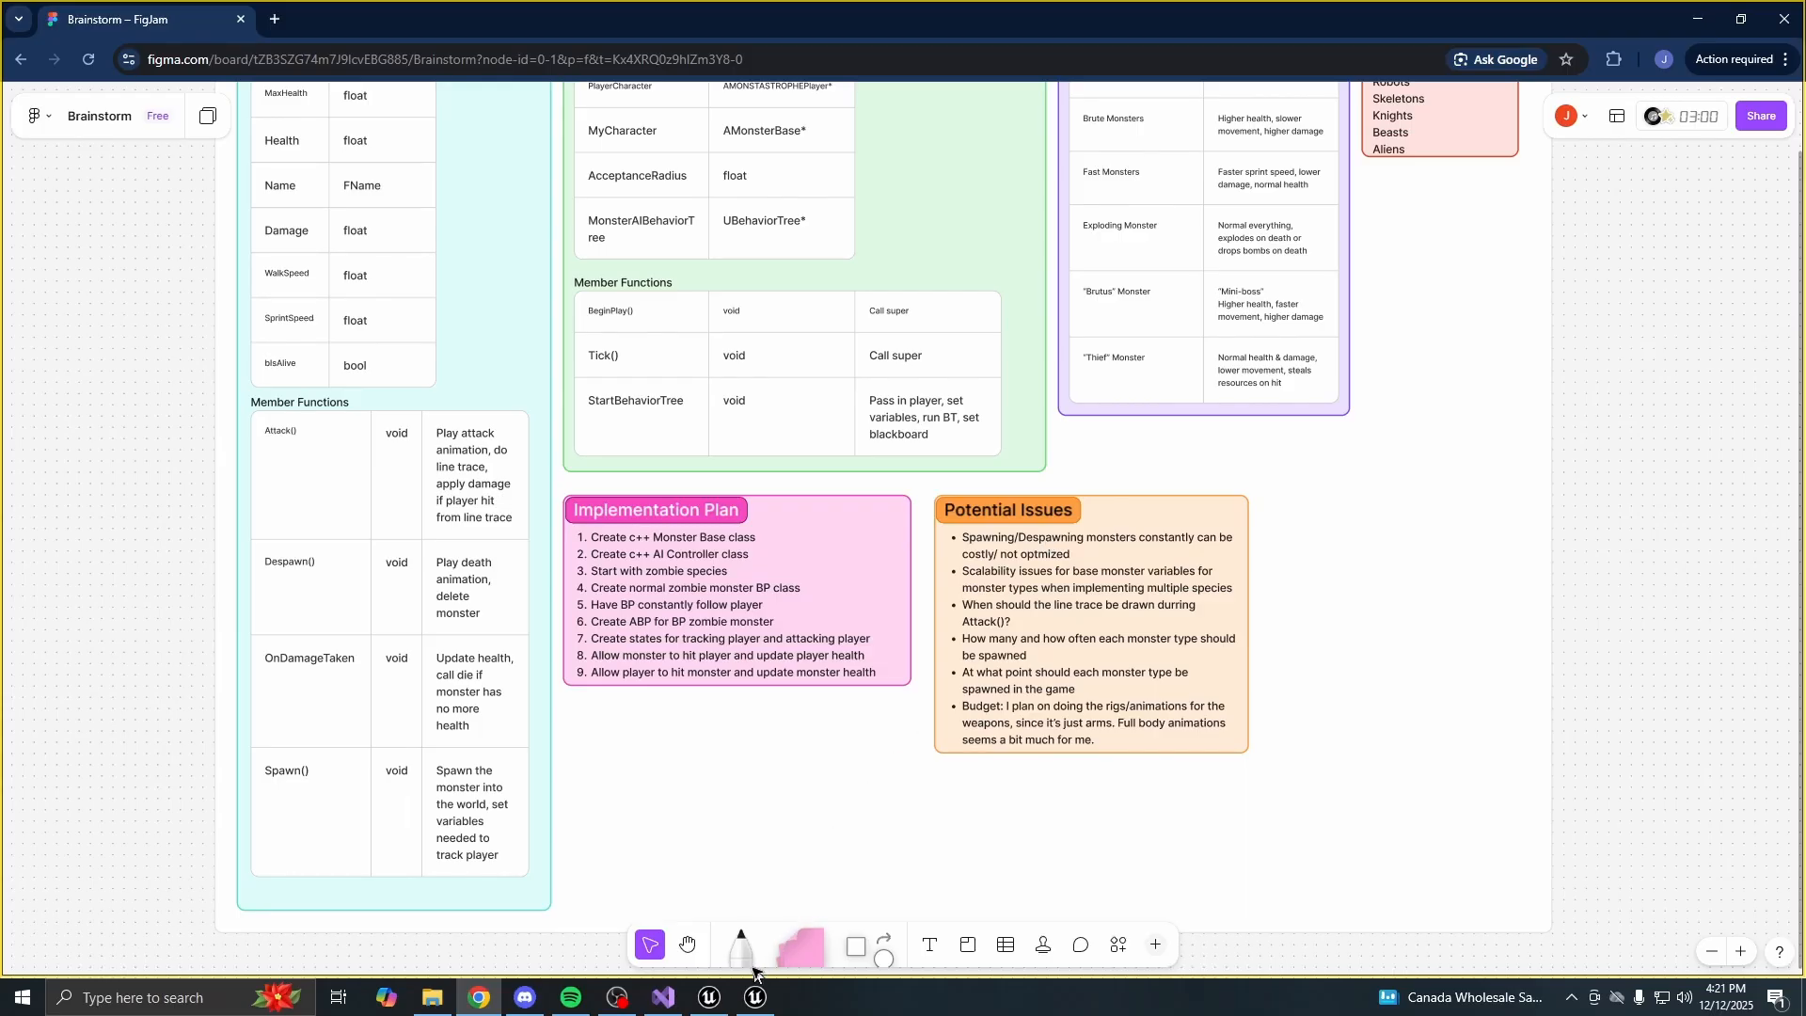
Switch to Unreal Editor and play-test the level, shooting the zombie and running around to check its respawning, and stop the session
{"action": "left_click", "coordinate": [709, 997]}
{"action": "key", "text": "s"}
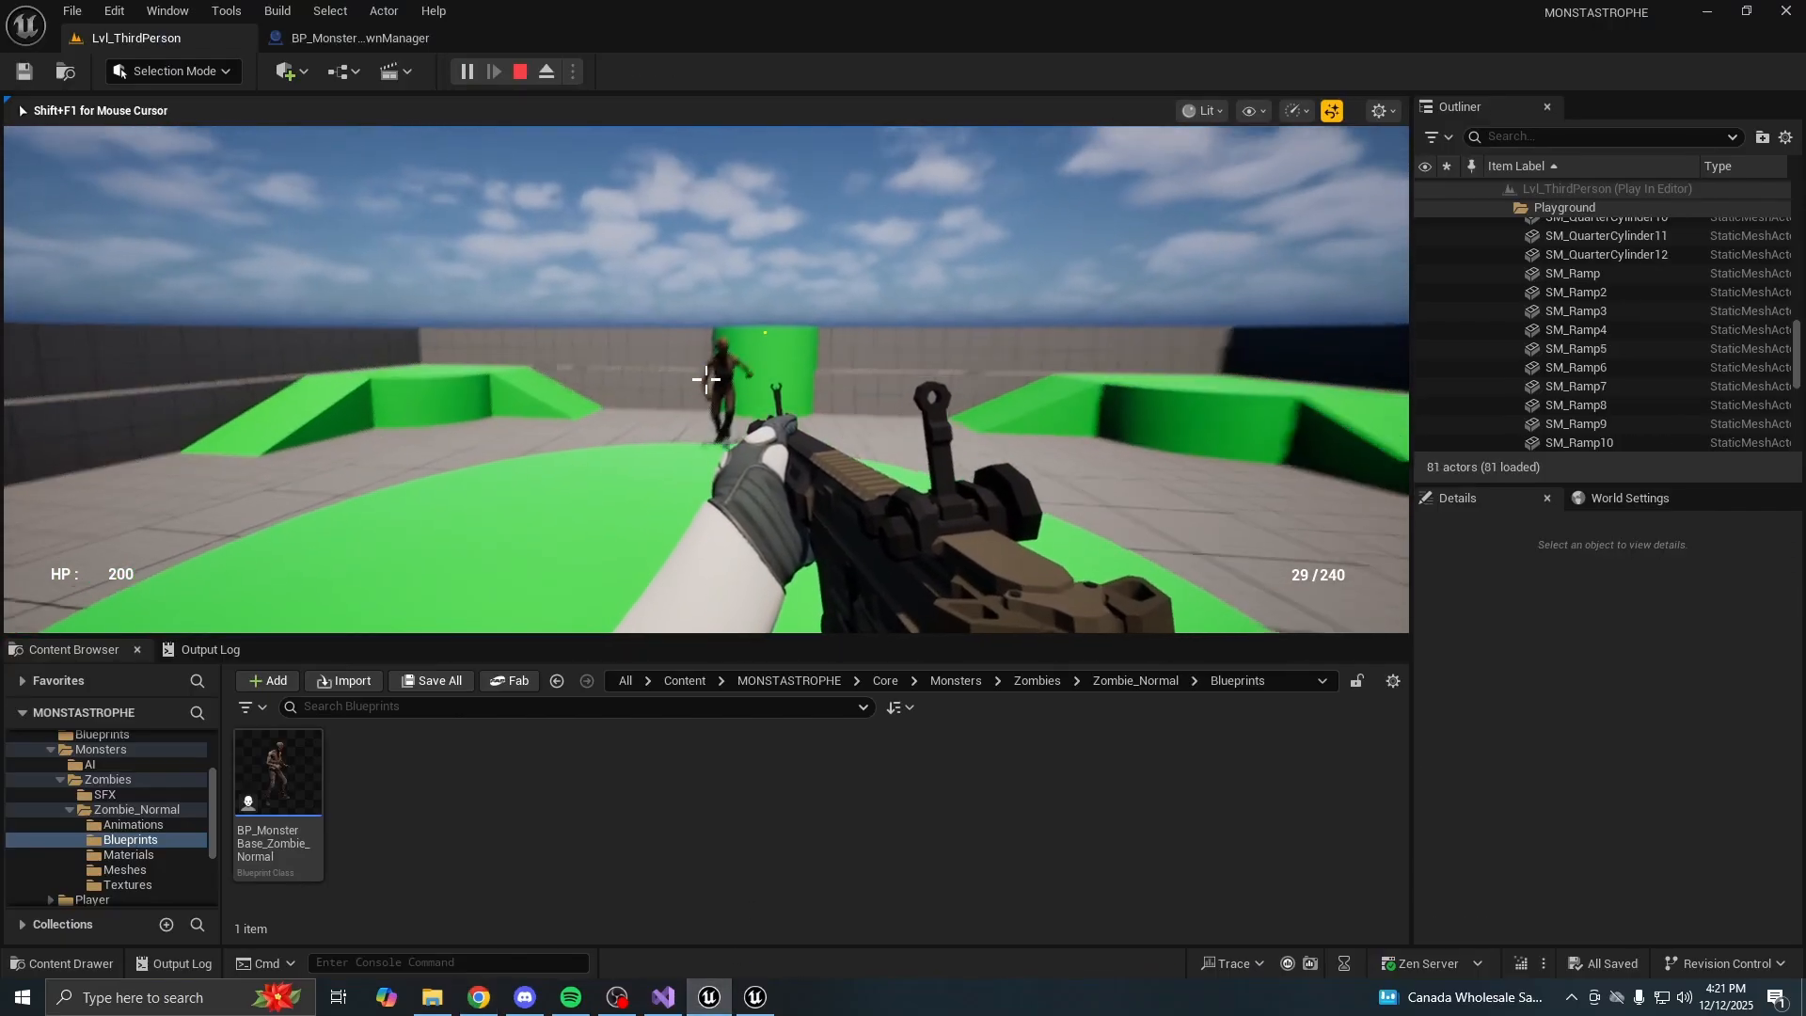
{"action": "key", "text": "w"}
{"action": "key", "text": "w"}
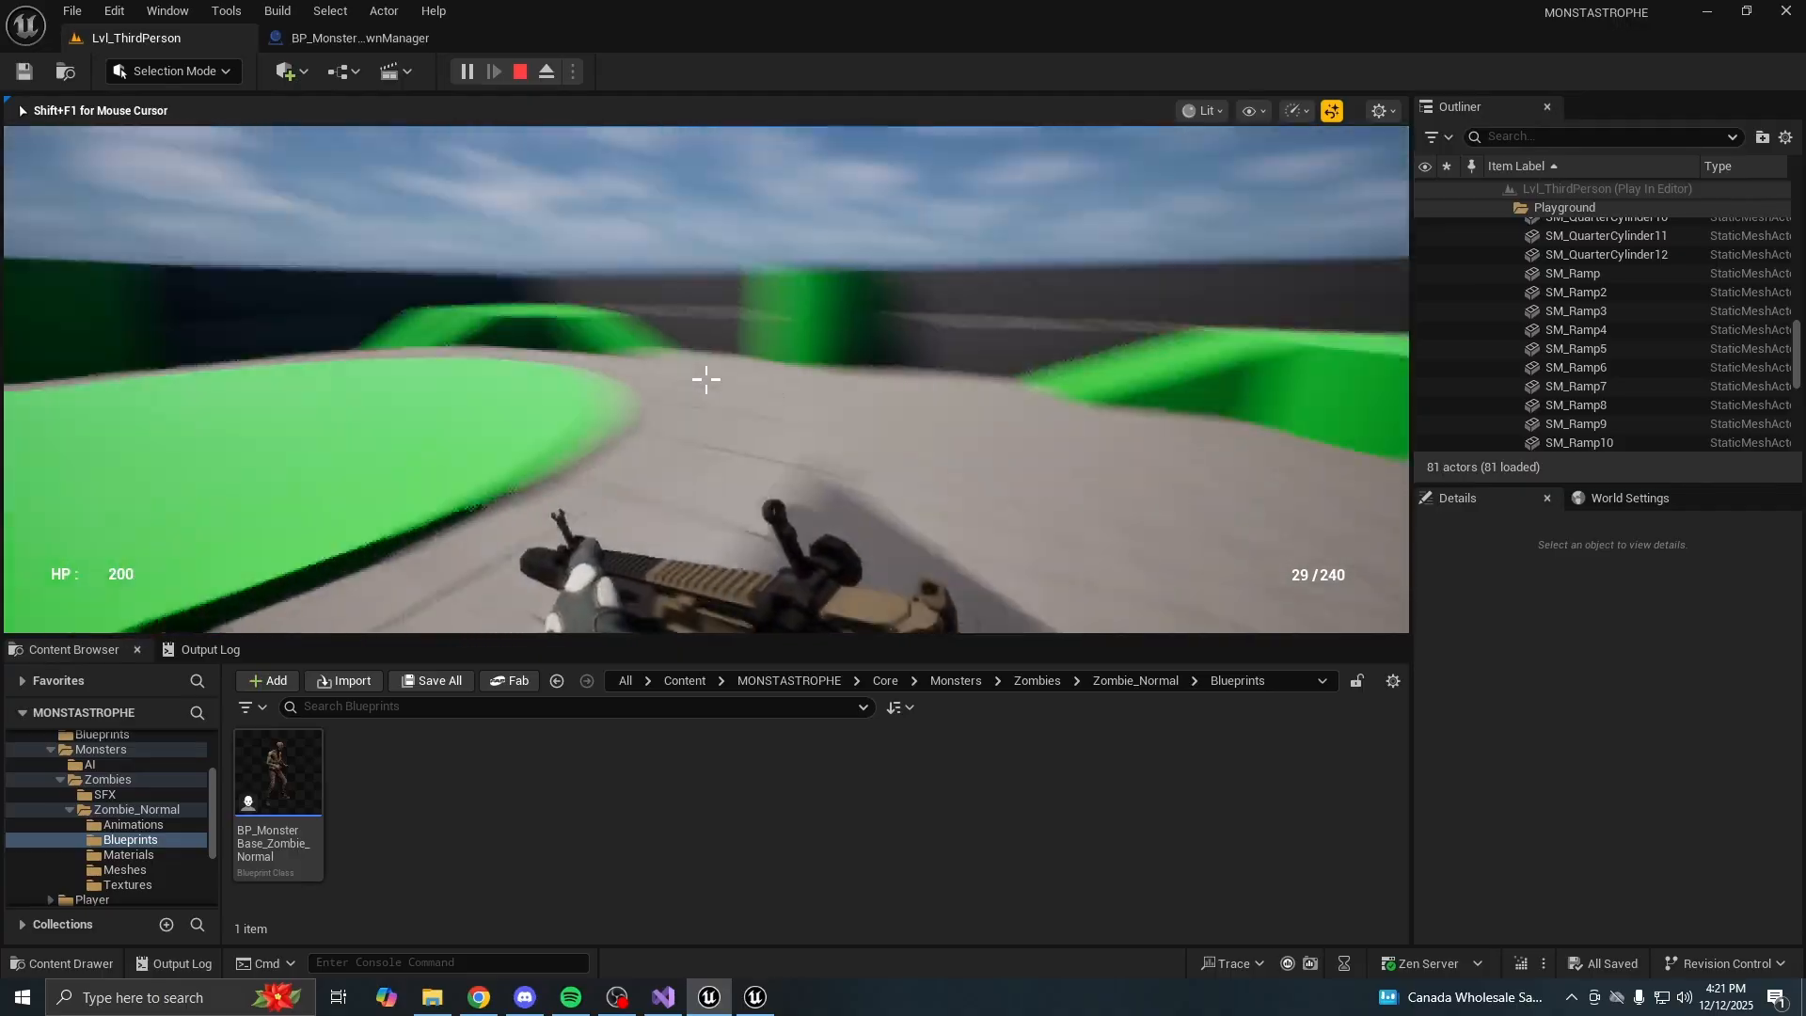
{"action": "left_click", "coordinate": [705, 379]}
{"action": "left_click", "coordinate": [705, 379]}
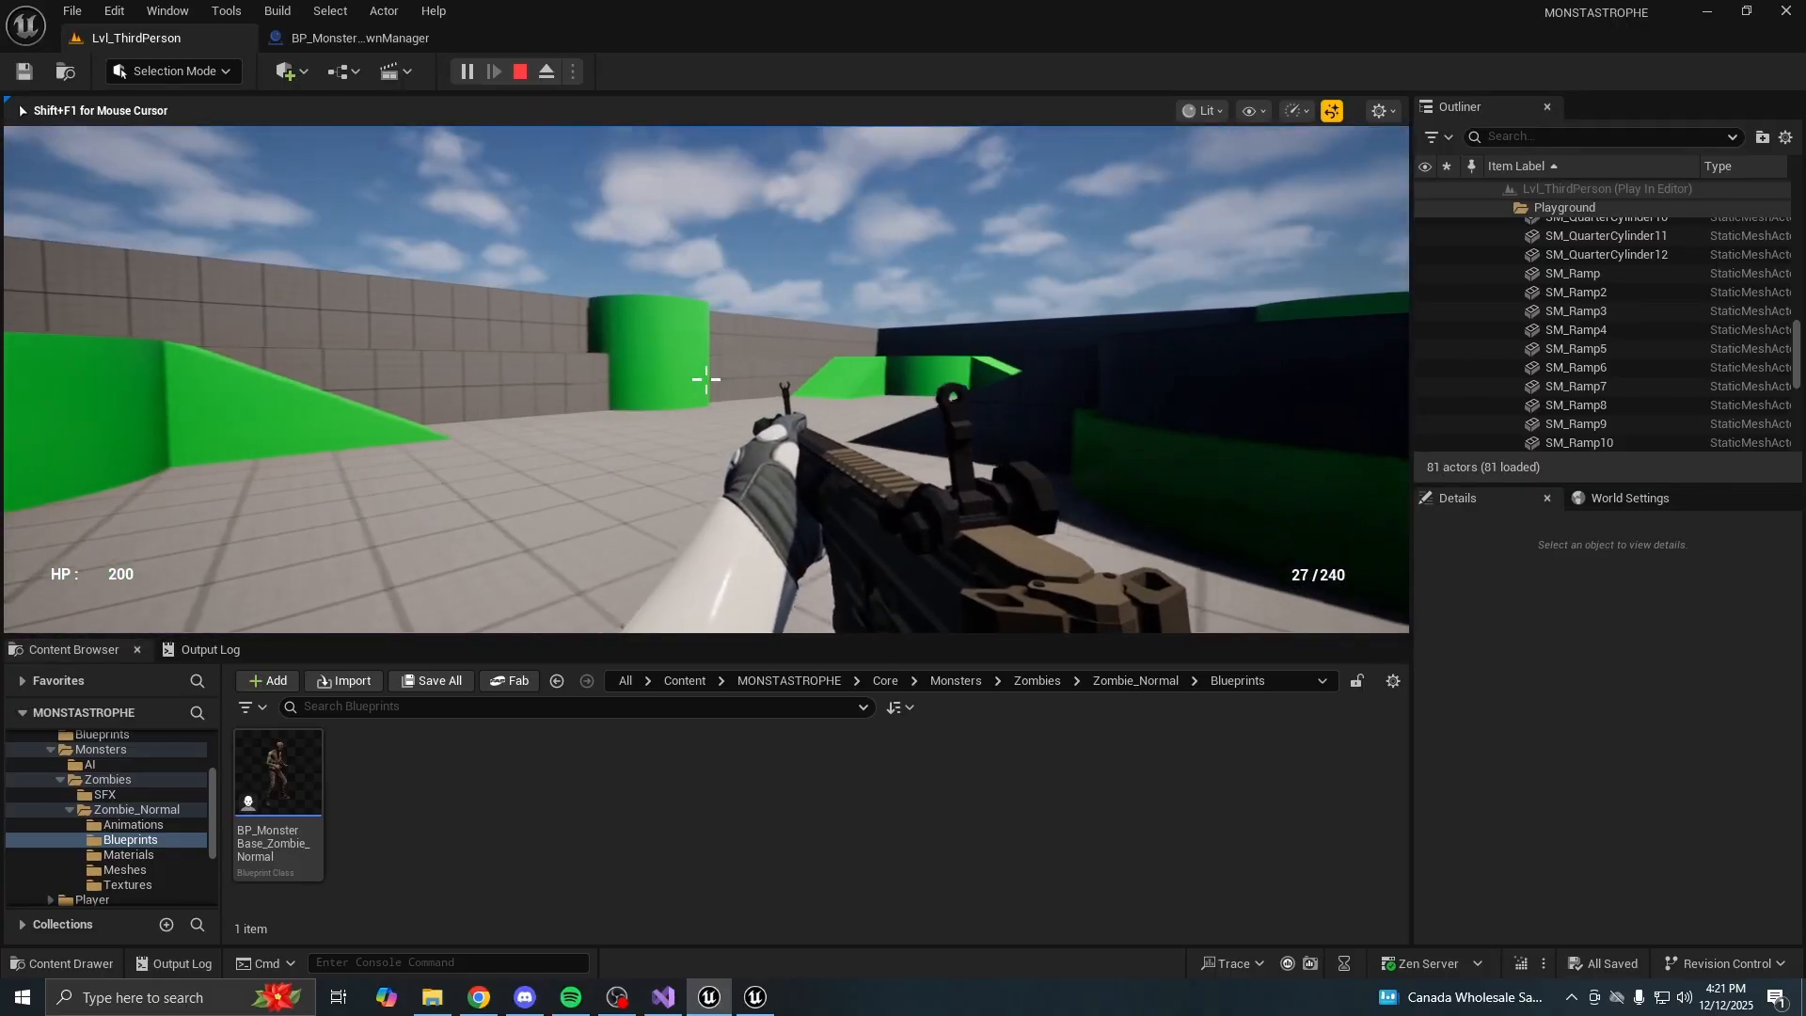
{"action": "key", "text": "w"}
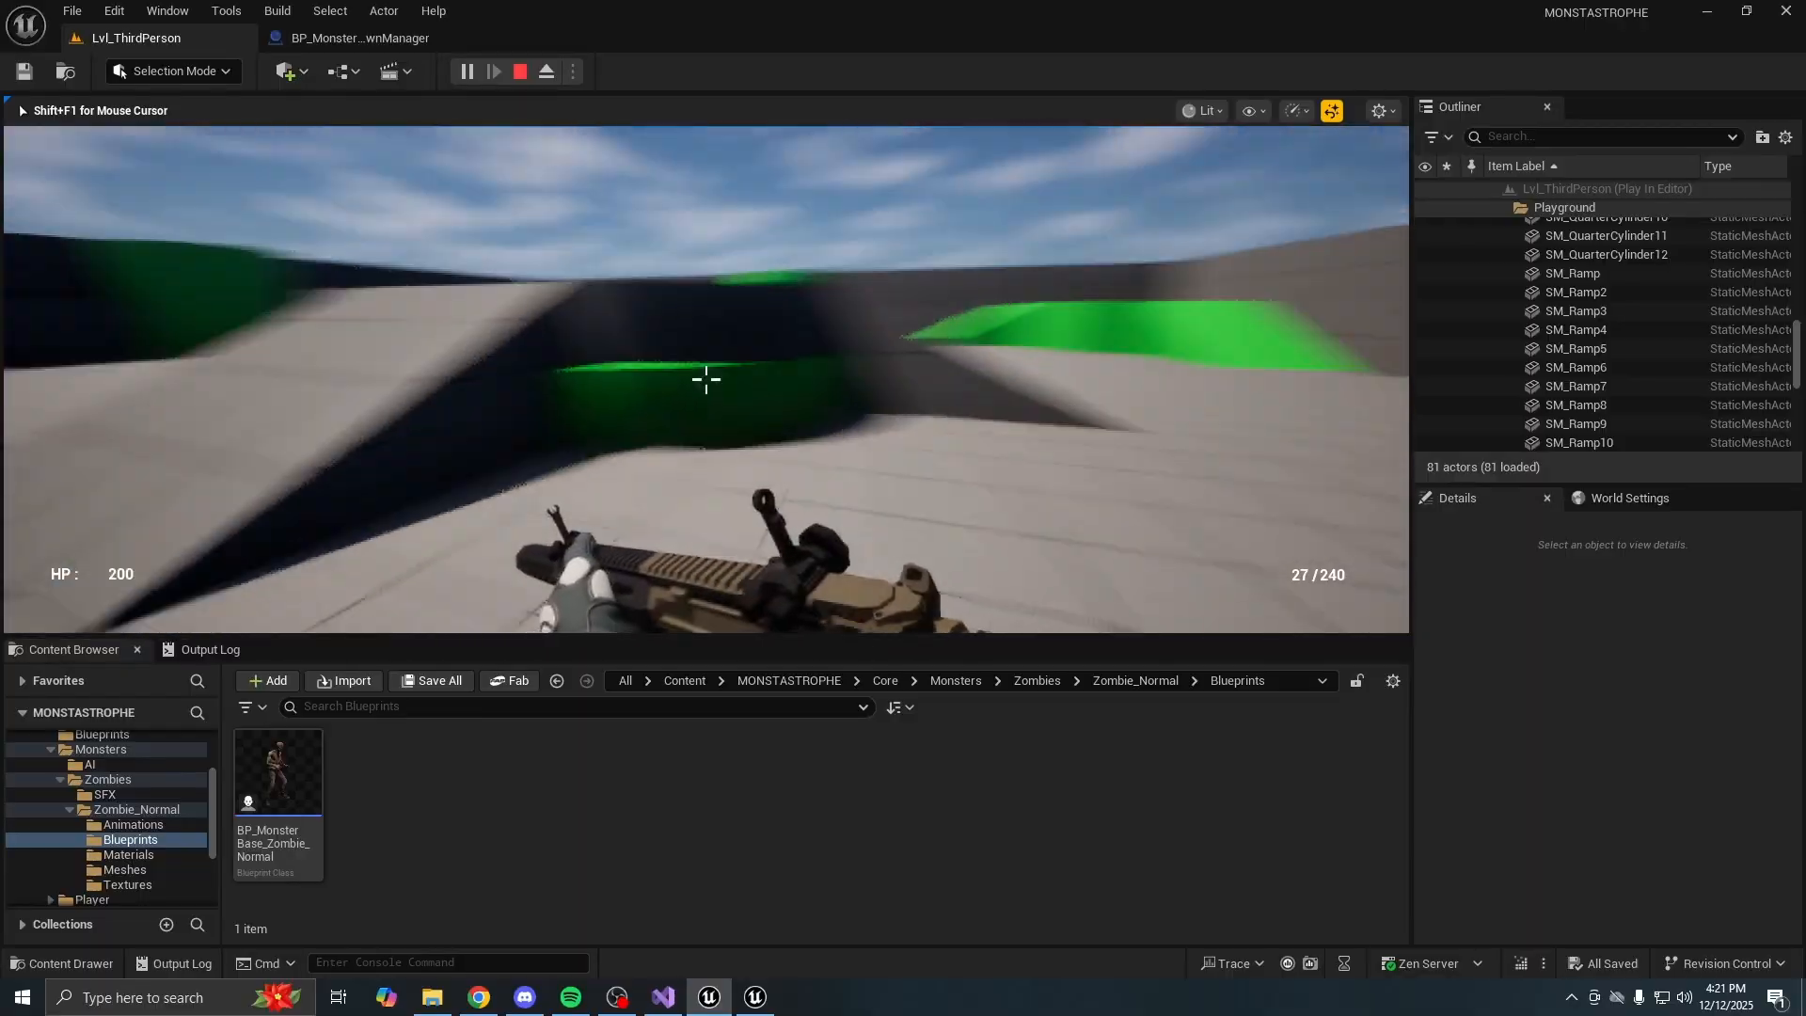
{"action": "key", "text": "w"}
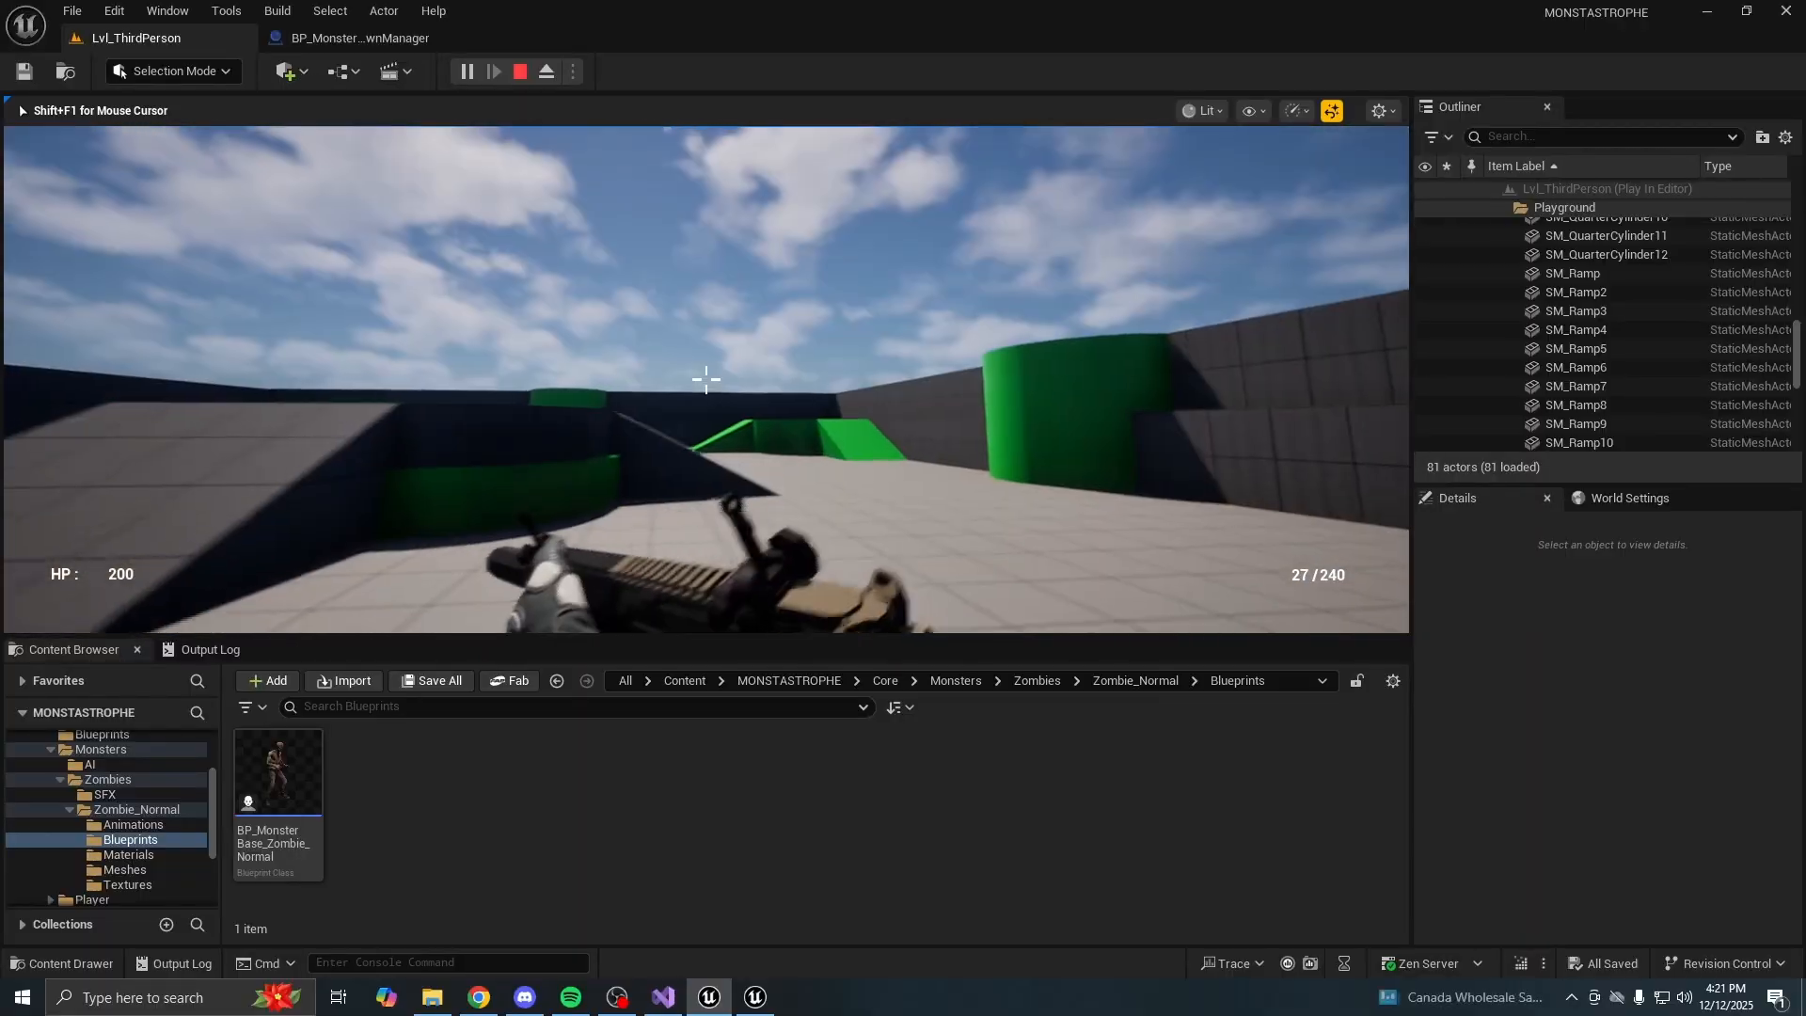
{"action": "key", "text": "d"}
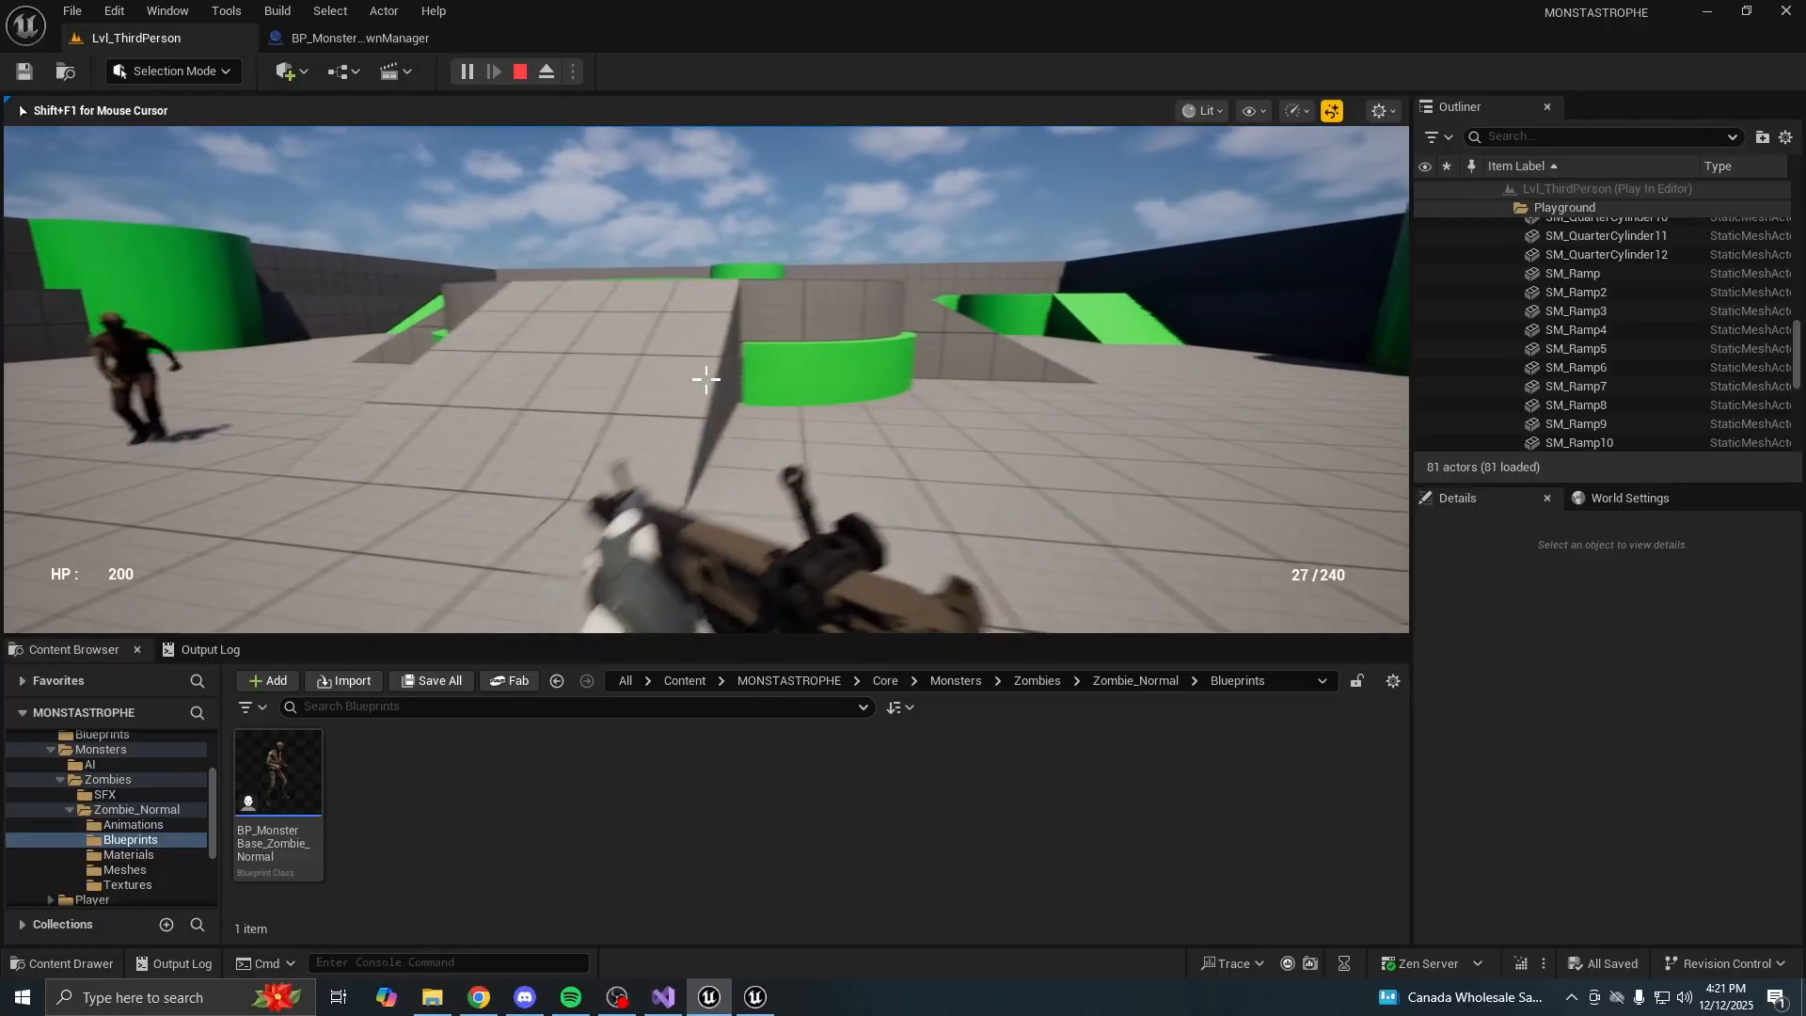
{"action": "key", "text": "Escape"}
Switch to Visual Studio and examine CreateMonsterBasePool in MonsterSpawnManager.cpp, from the pool loop to the random spawn point line
{"action": "left_click", "coordinate": [663, 996]}
{"action": "scroll", "coordinate": [670, 585], "scroll_direction": "up", "scroll_amount": 20}
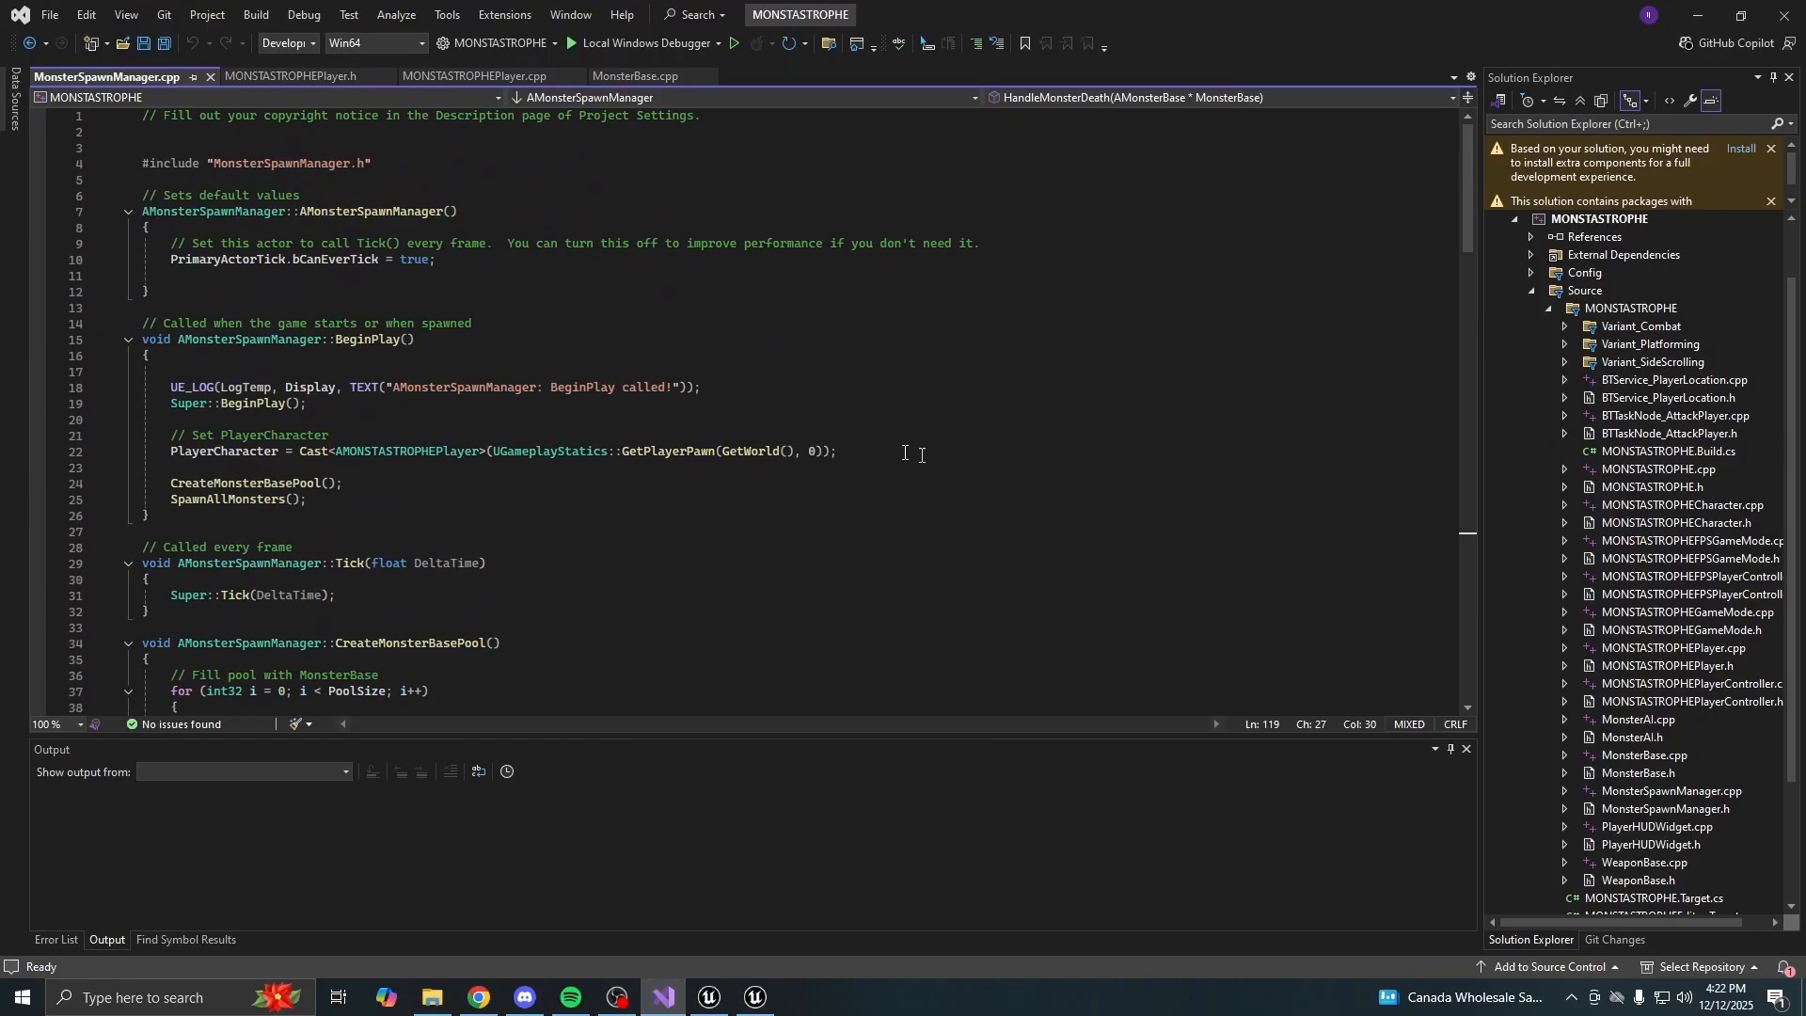
{"action": "scroll", "coordinate": [947, 559], "scroll_direction": "down", "scroll_amount": 7}
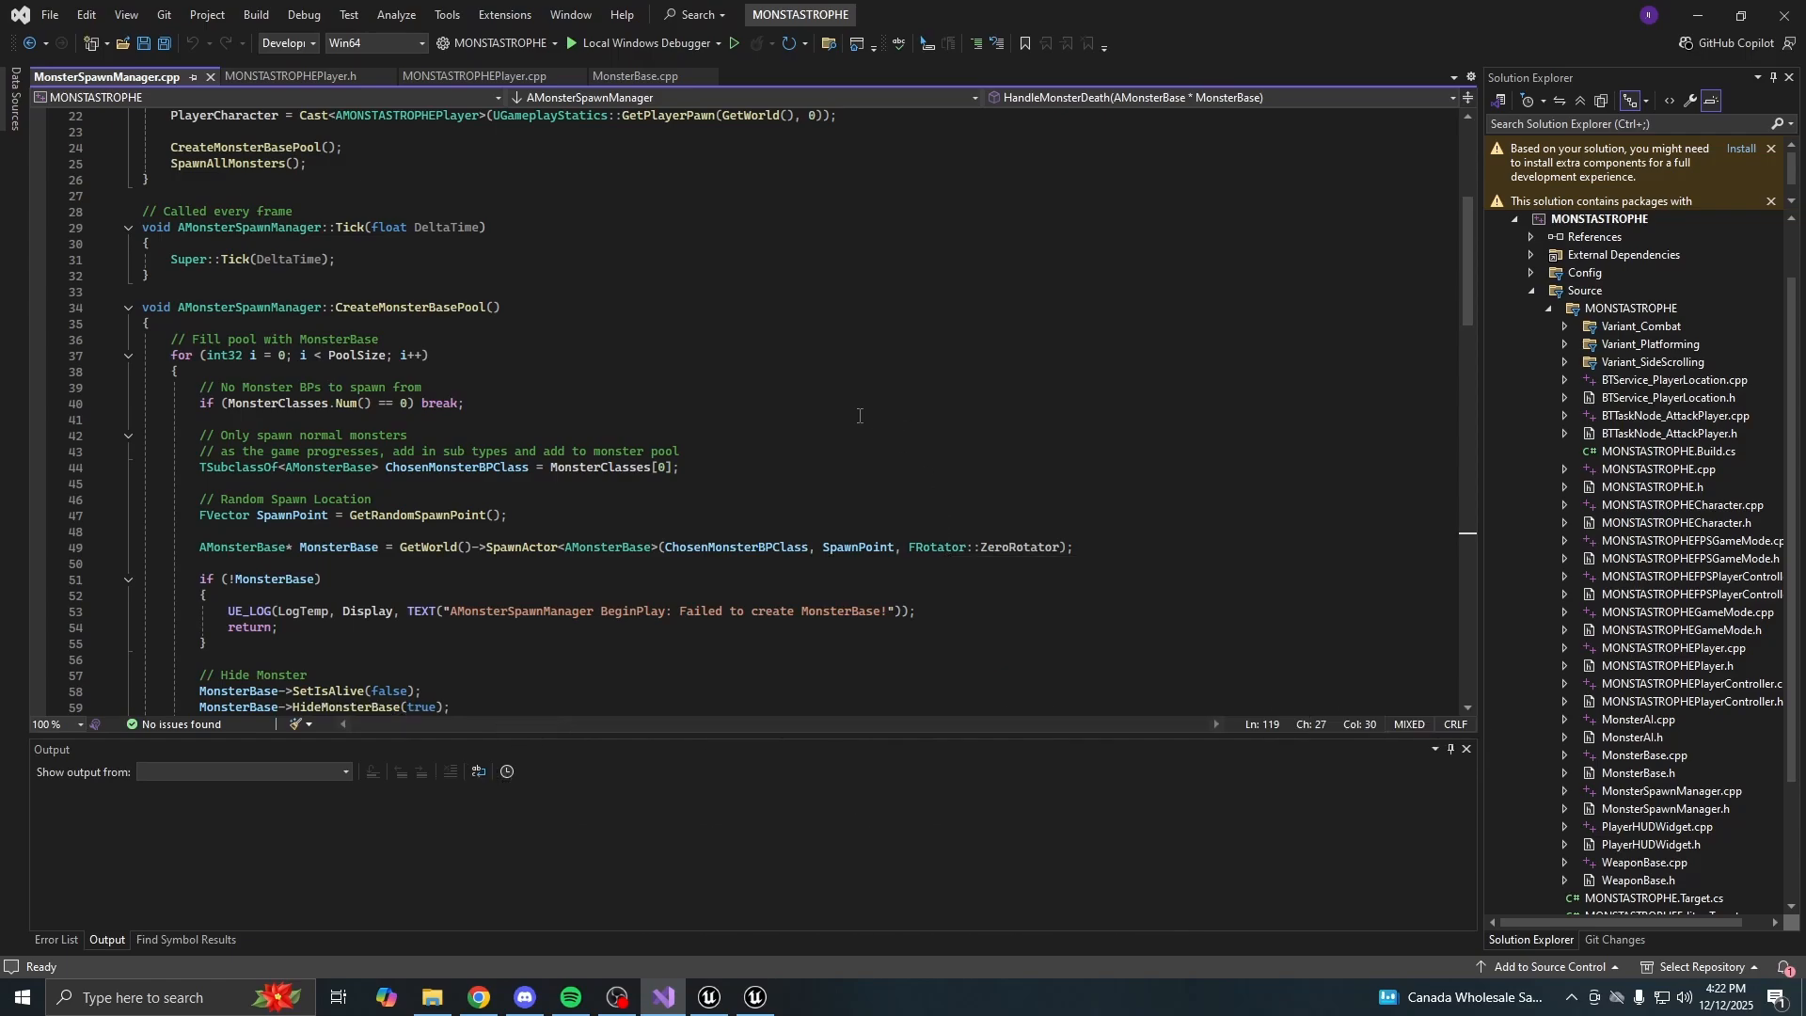
{"action": "scroll", "coordinate": [422, 326], "scroll_direction": "down", "scroll_amount": 2}
{"action": "left_click", "coordinate": [442, 403]}
{"action": "left_click", "coordinate": [464, 246]}
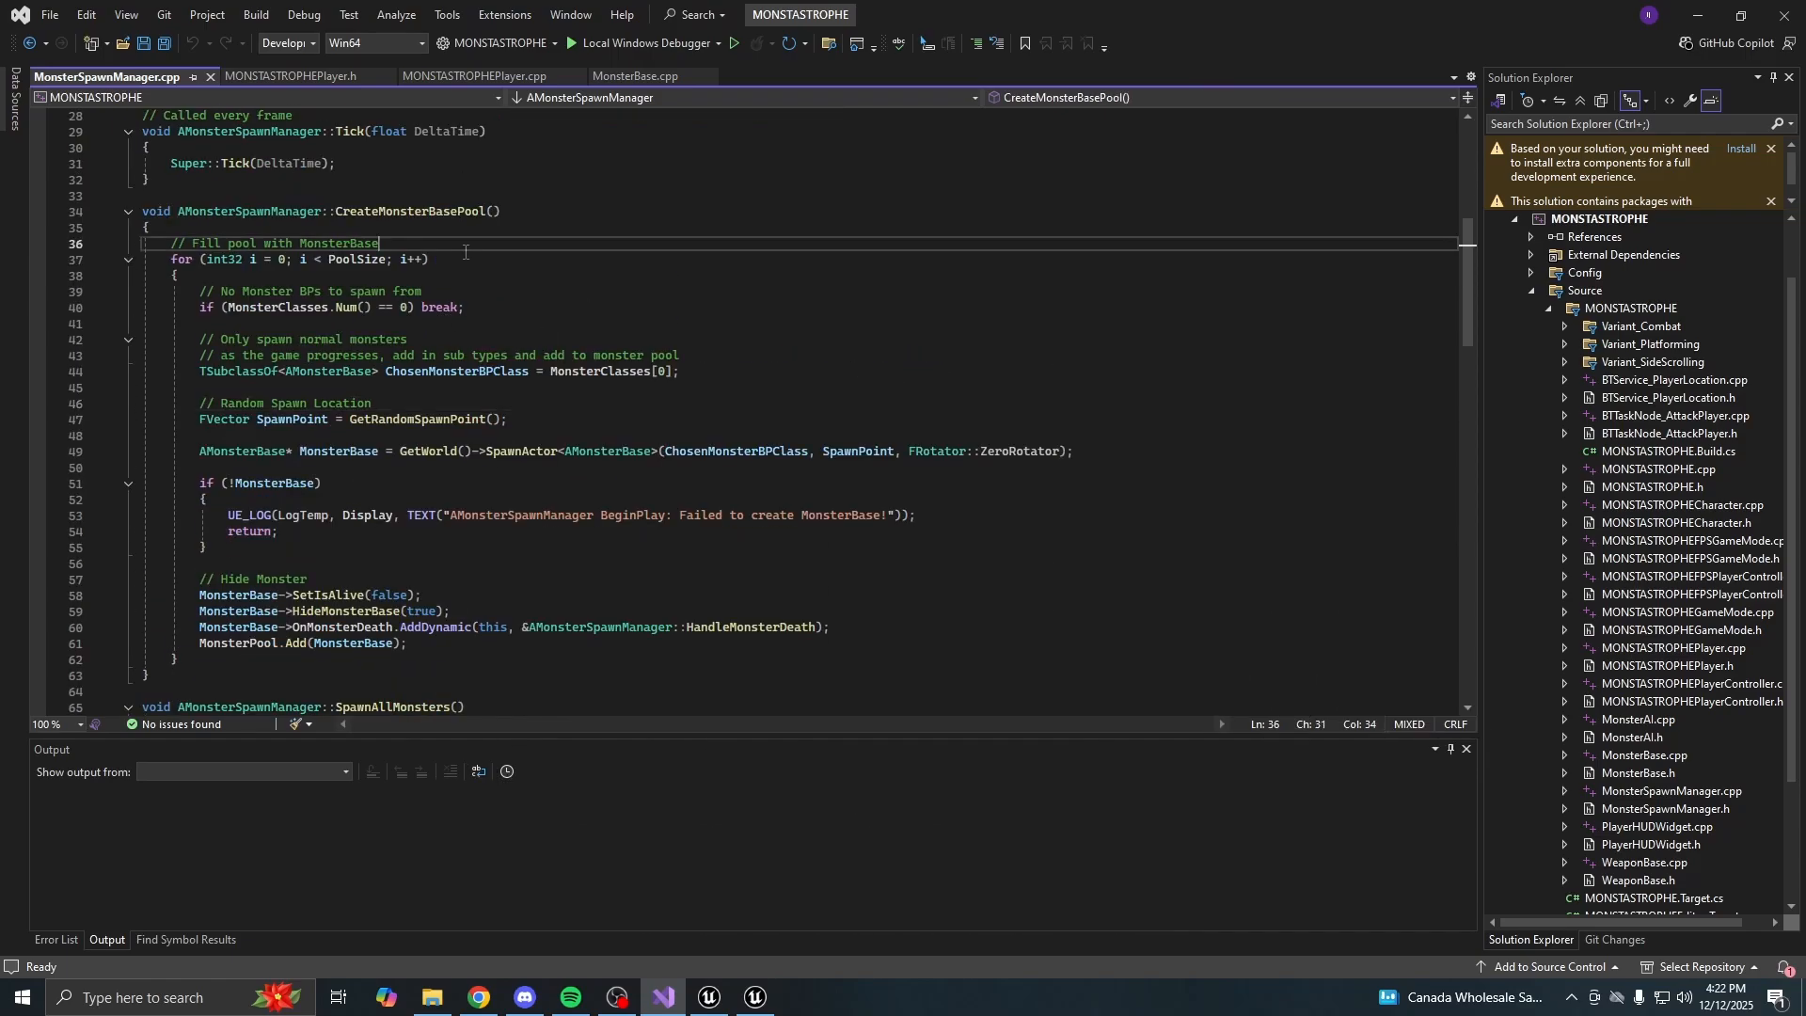
{"action": "left_click", "coordinate": [467, 256]}
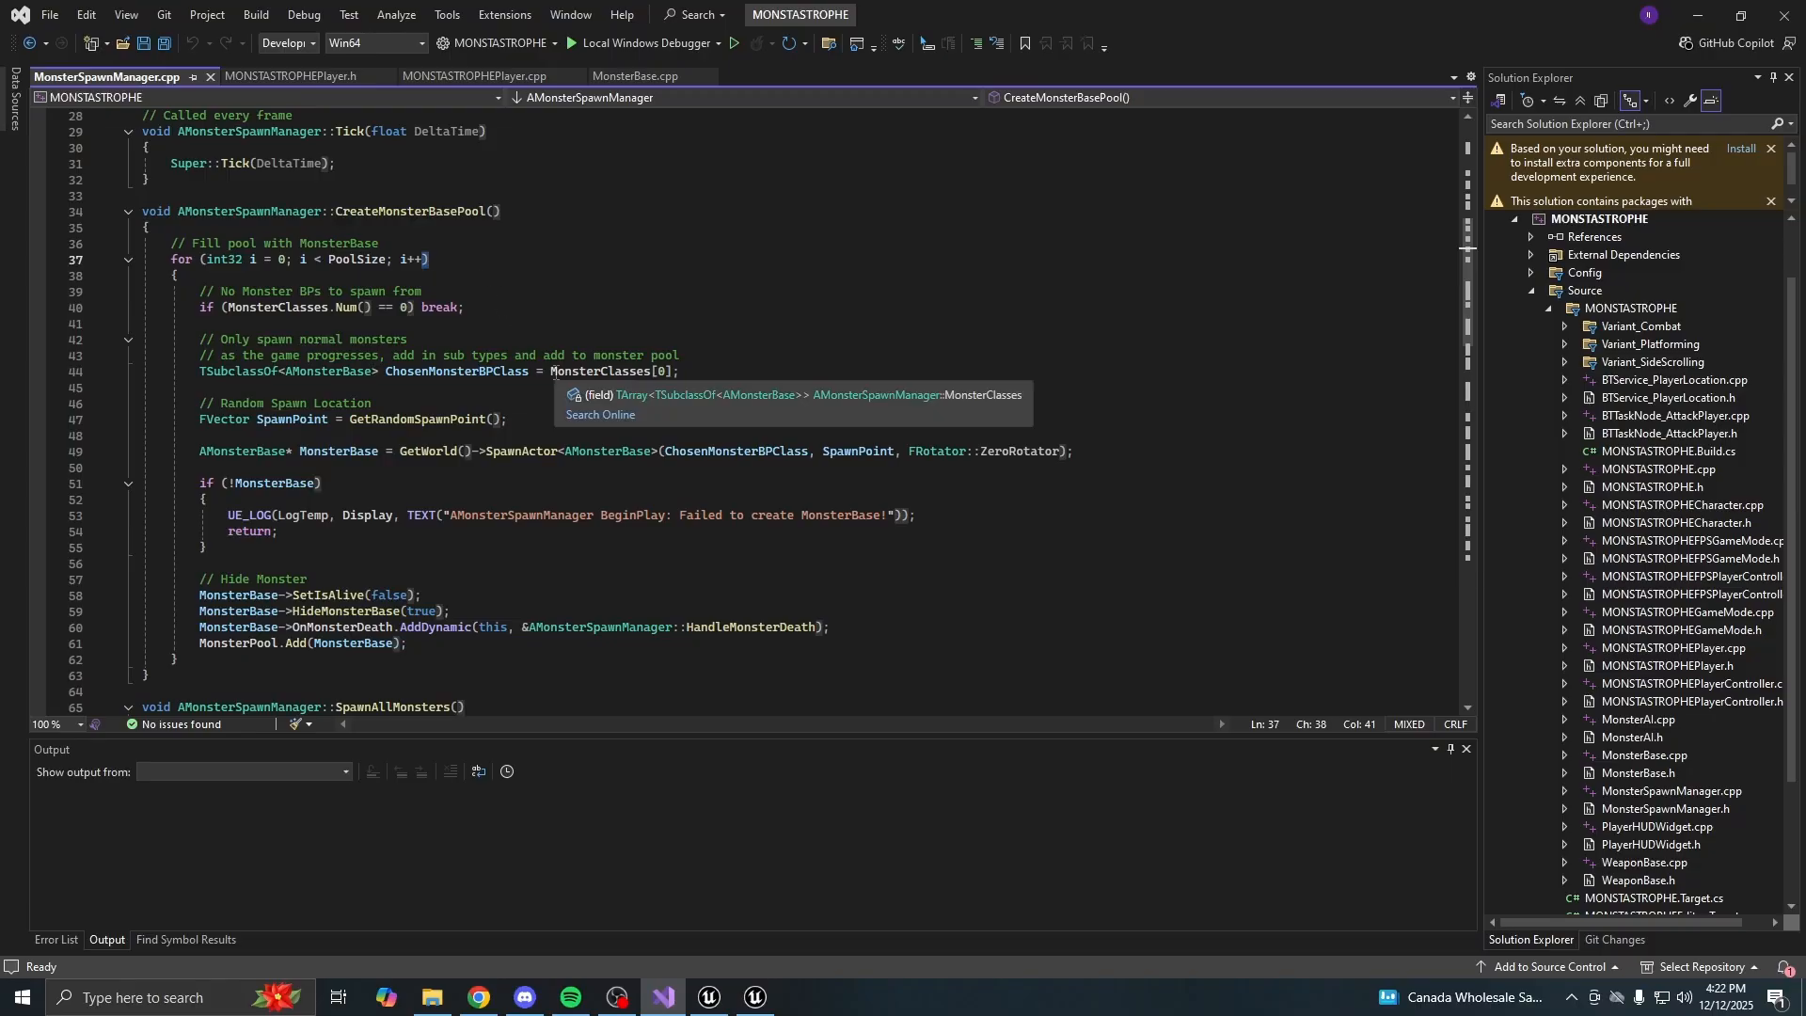
{"action": "left_click", "coordinate": [733, 361]}
{"action": "left_click", "coordinate": [728, 369]}
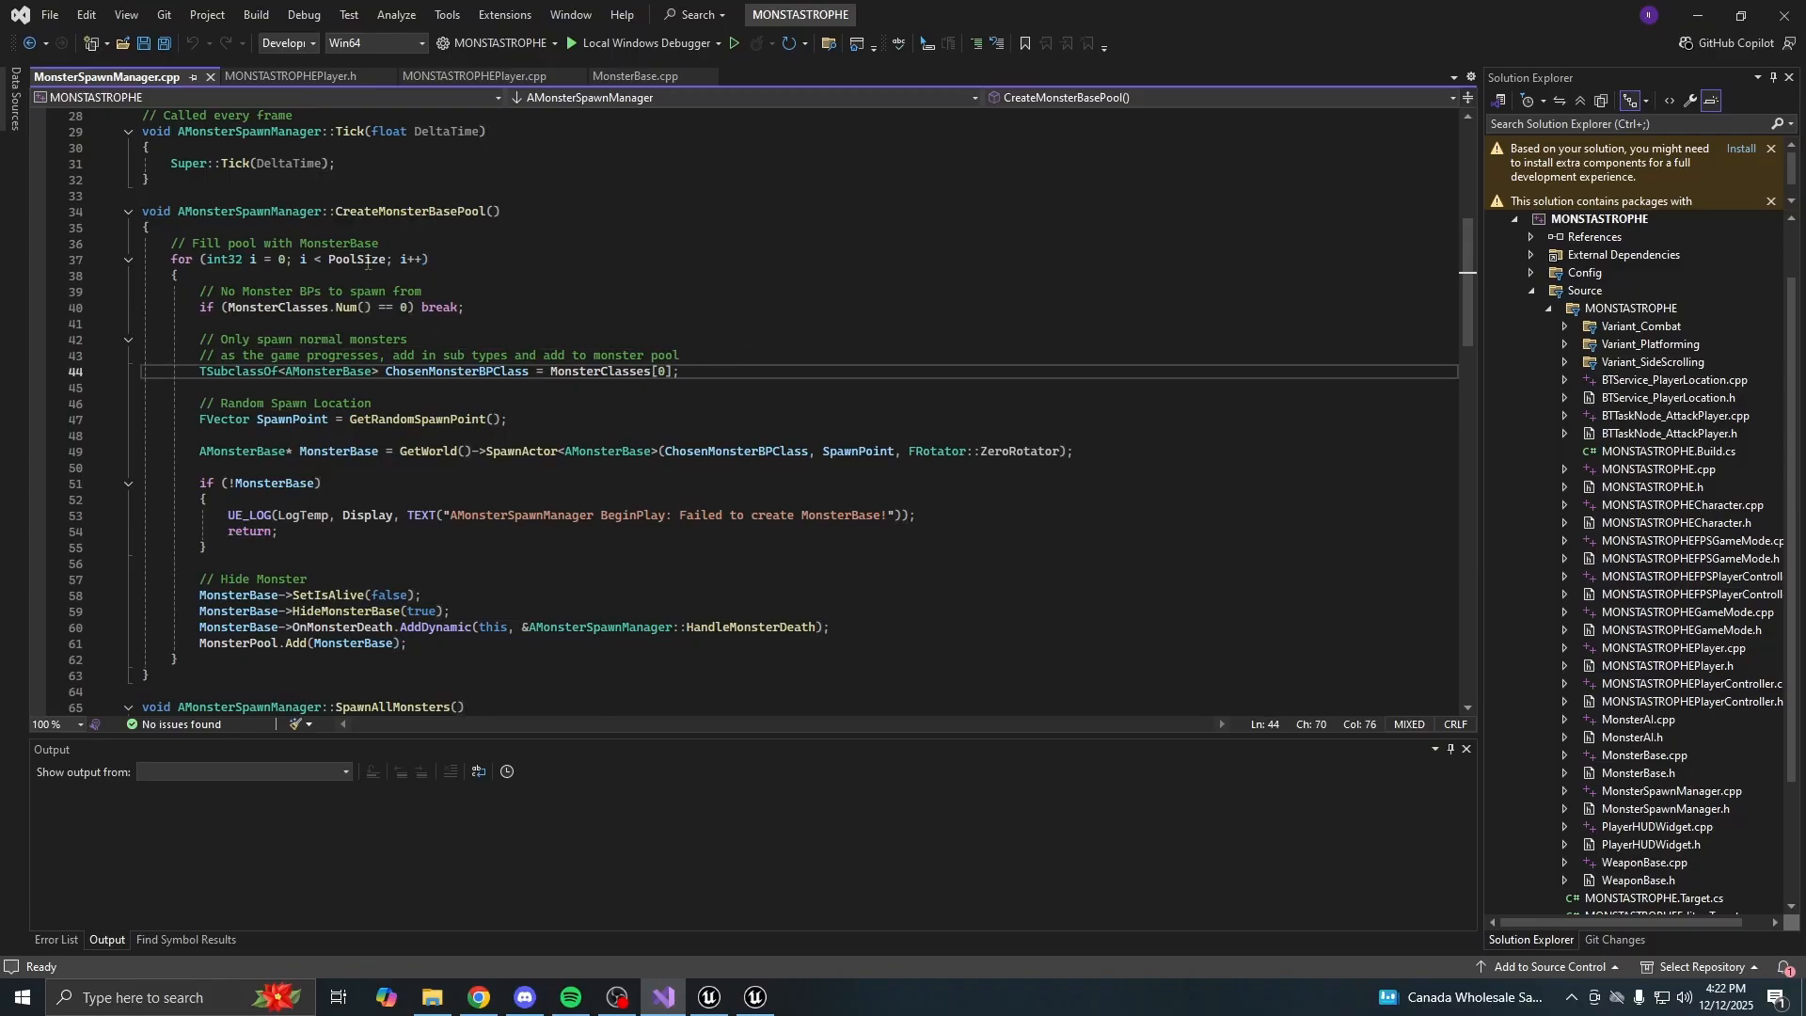
{"action": "key", "text": "Down"}
{"action": "key", "text": "Down"}
{"action": "key", "text": "Down"}
Examine the SpawnMonster and HandleMonsterDeath functions in MonsterSpawnManager.cpp
{"action": "scroll", "coordinate": [353, 255], "scroll_direction": "down", "scroll_amount": 14}
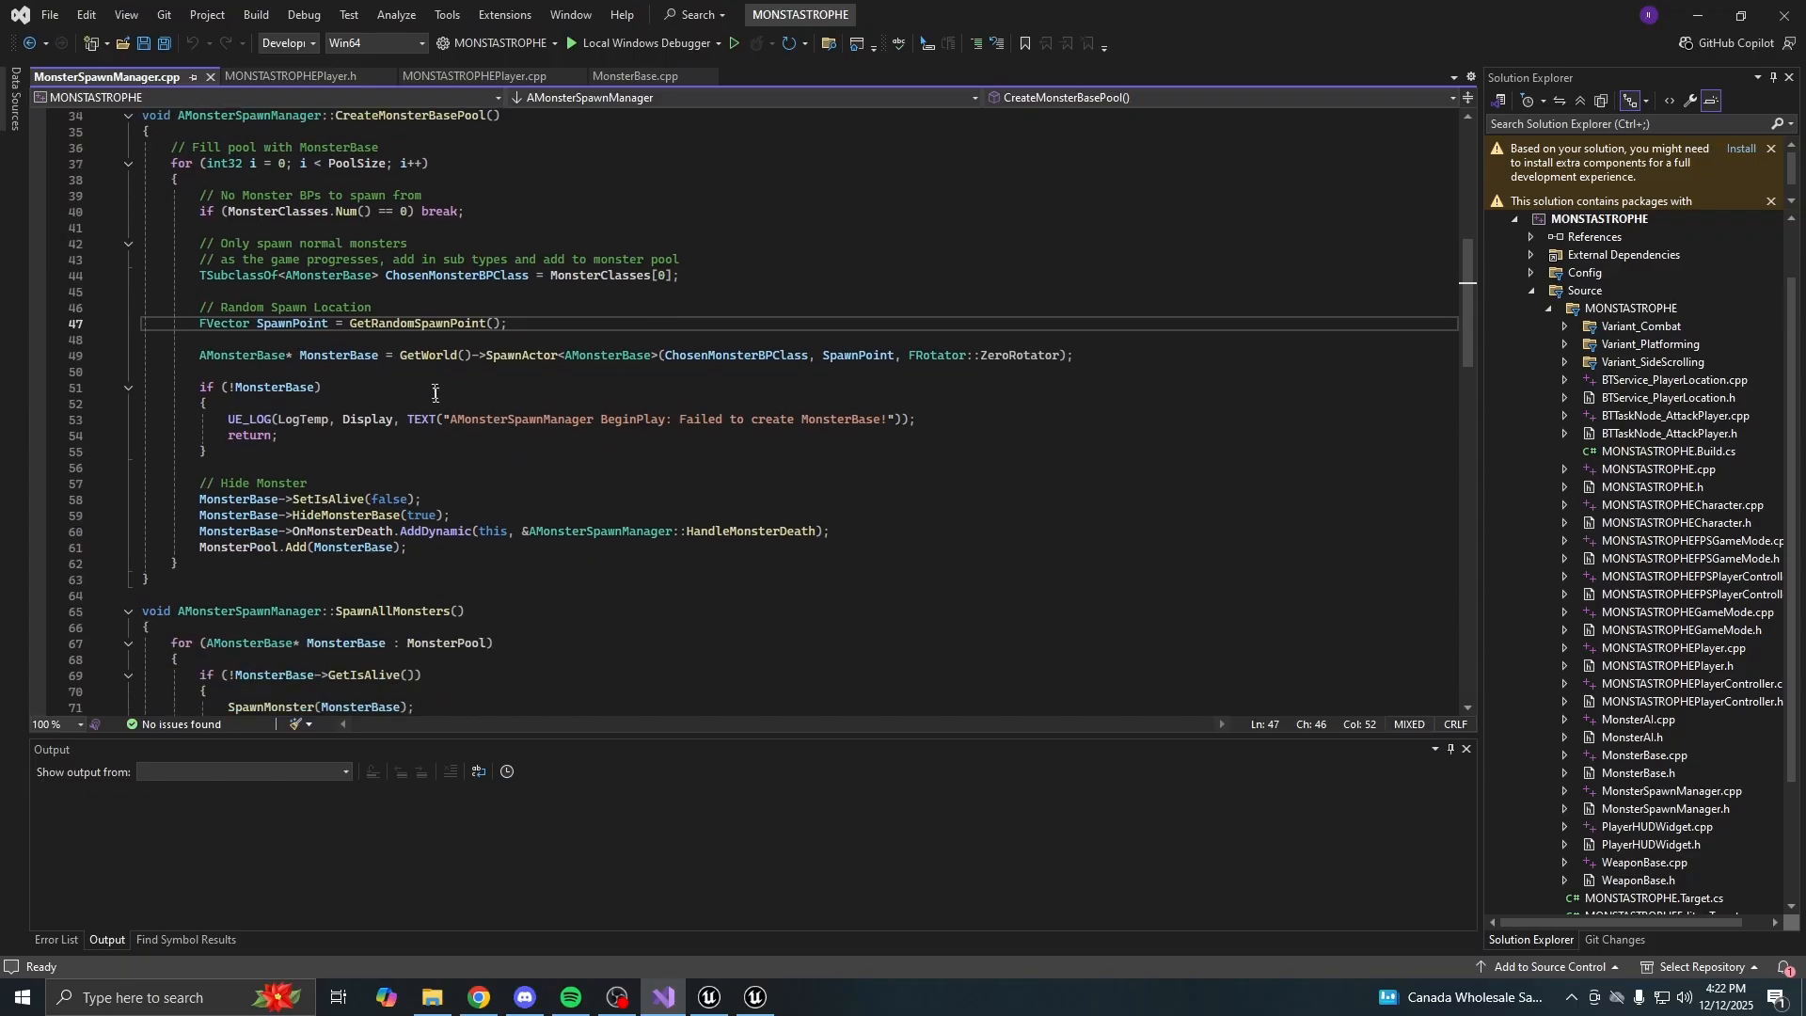
{"action": "double_click", "coordinate": [425, 434]}
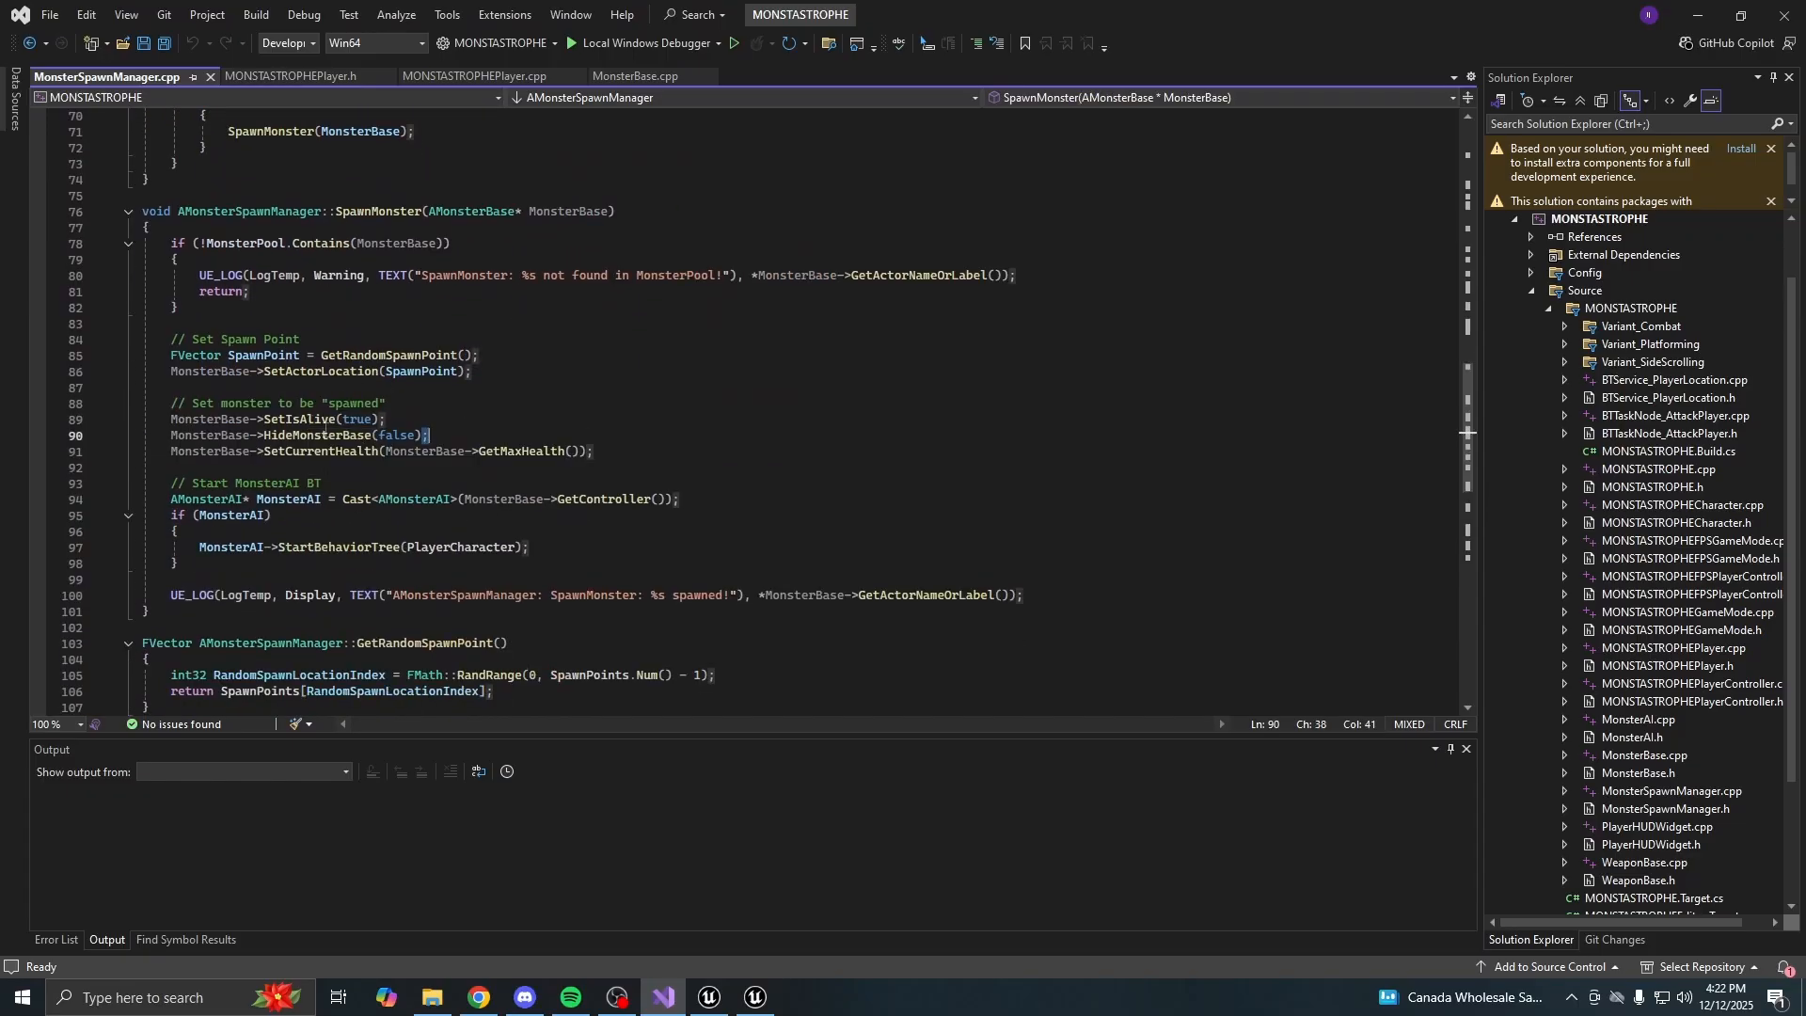
{"action": "scroll", "coordinate": [346, 451], "scroll_direction": "down", "scroll_amount": 1}
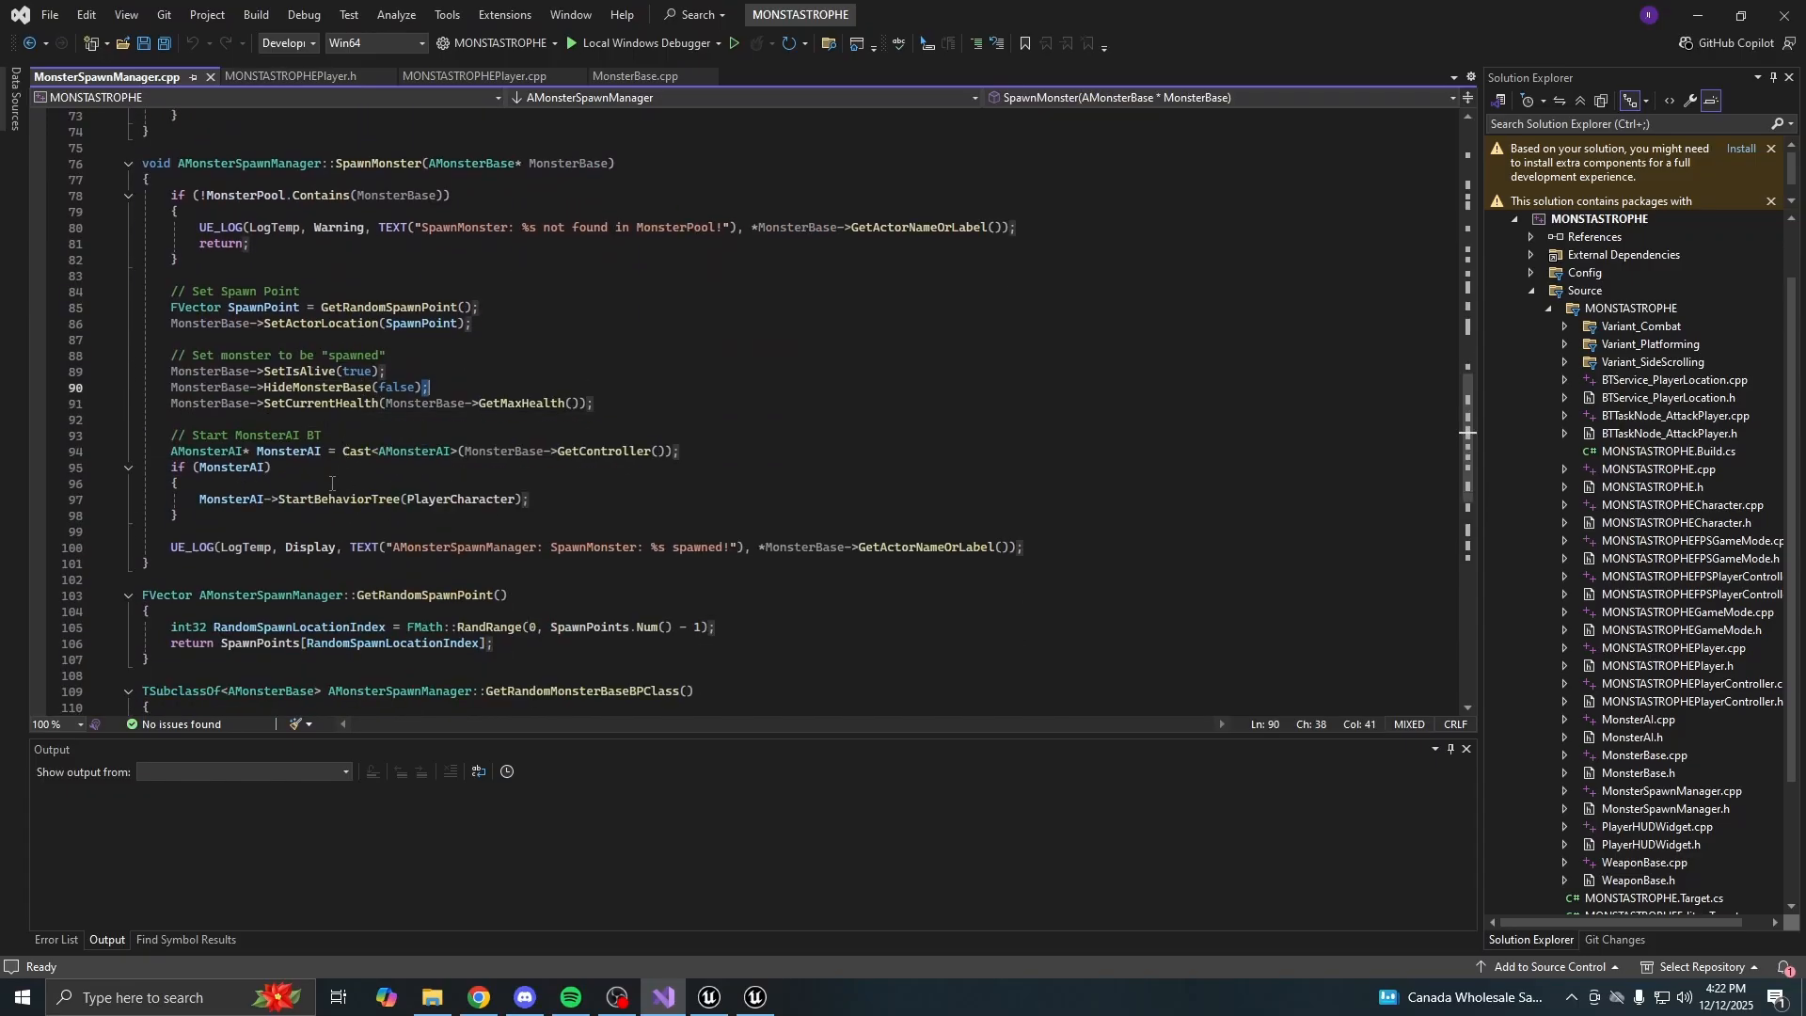
{"action": "scroll", "coordinate": [331, 483], "scroll_direction": "down", "scroll_amount": 9}
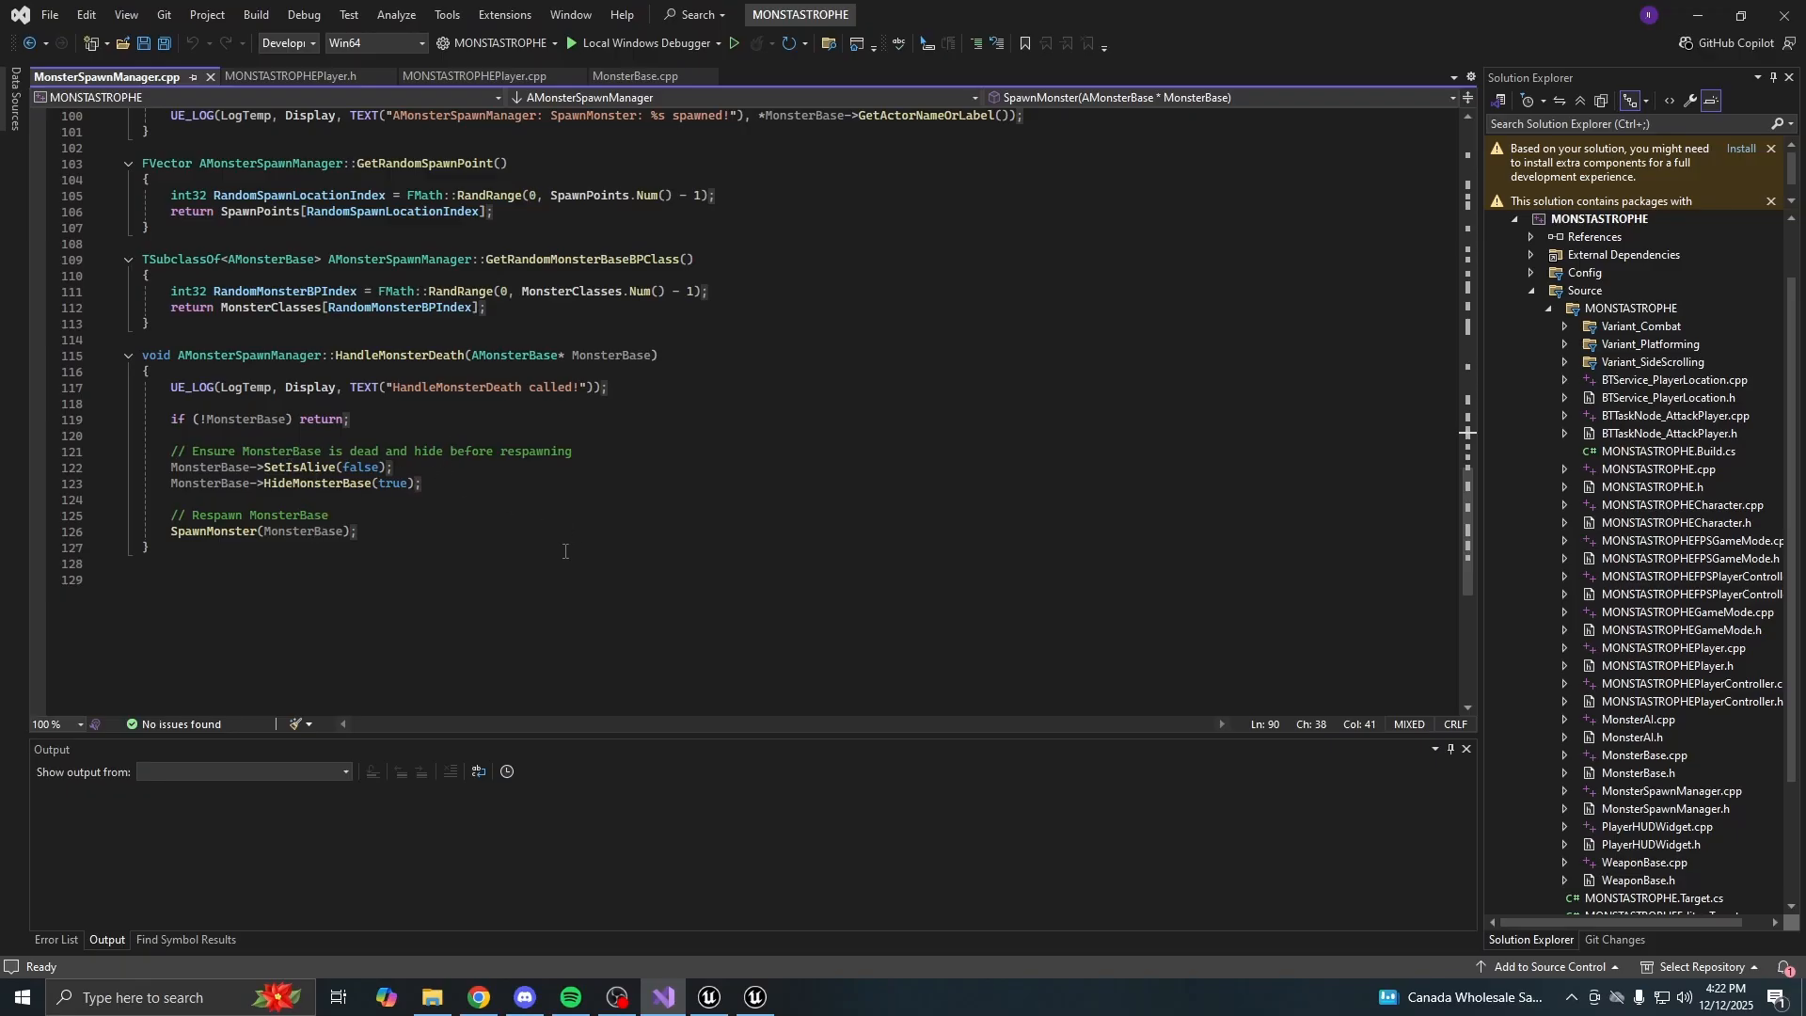
Switch to Unreal Editor and play-test the level, shooting at the zombie and running around to check its chasing and respawning, and stop the session
{"action": "key", "text": "alt+Tab"}
{"action": "left_click", "coordinate": [466, 71]}
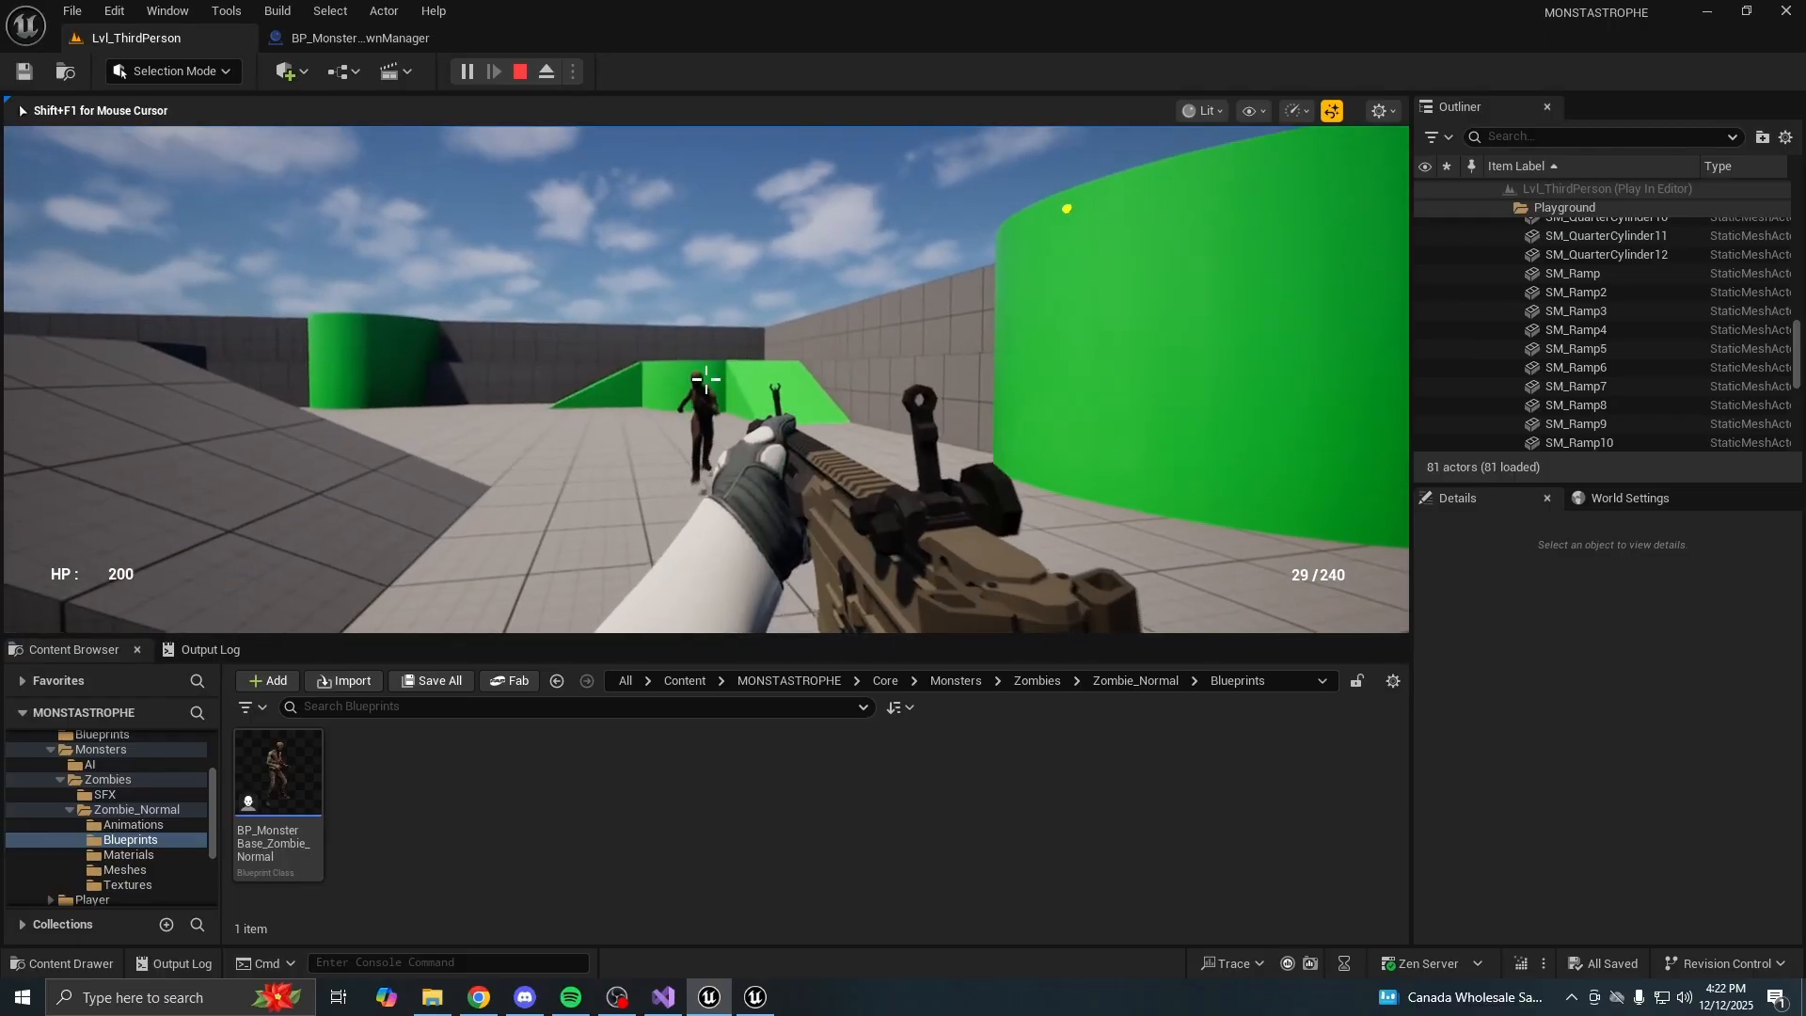
{"action": "left_click", "coordinate": [705, 379]}
{"action": "left_click", "coordinate": [705, 379]}
{"action": "key", "text": "w"}
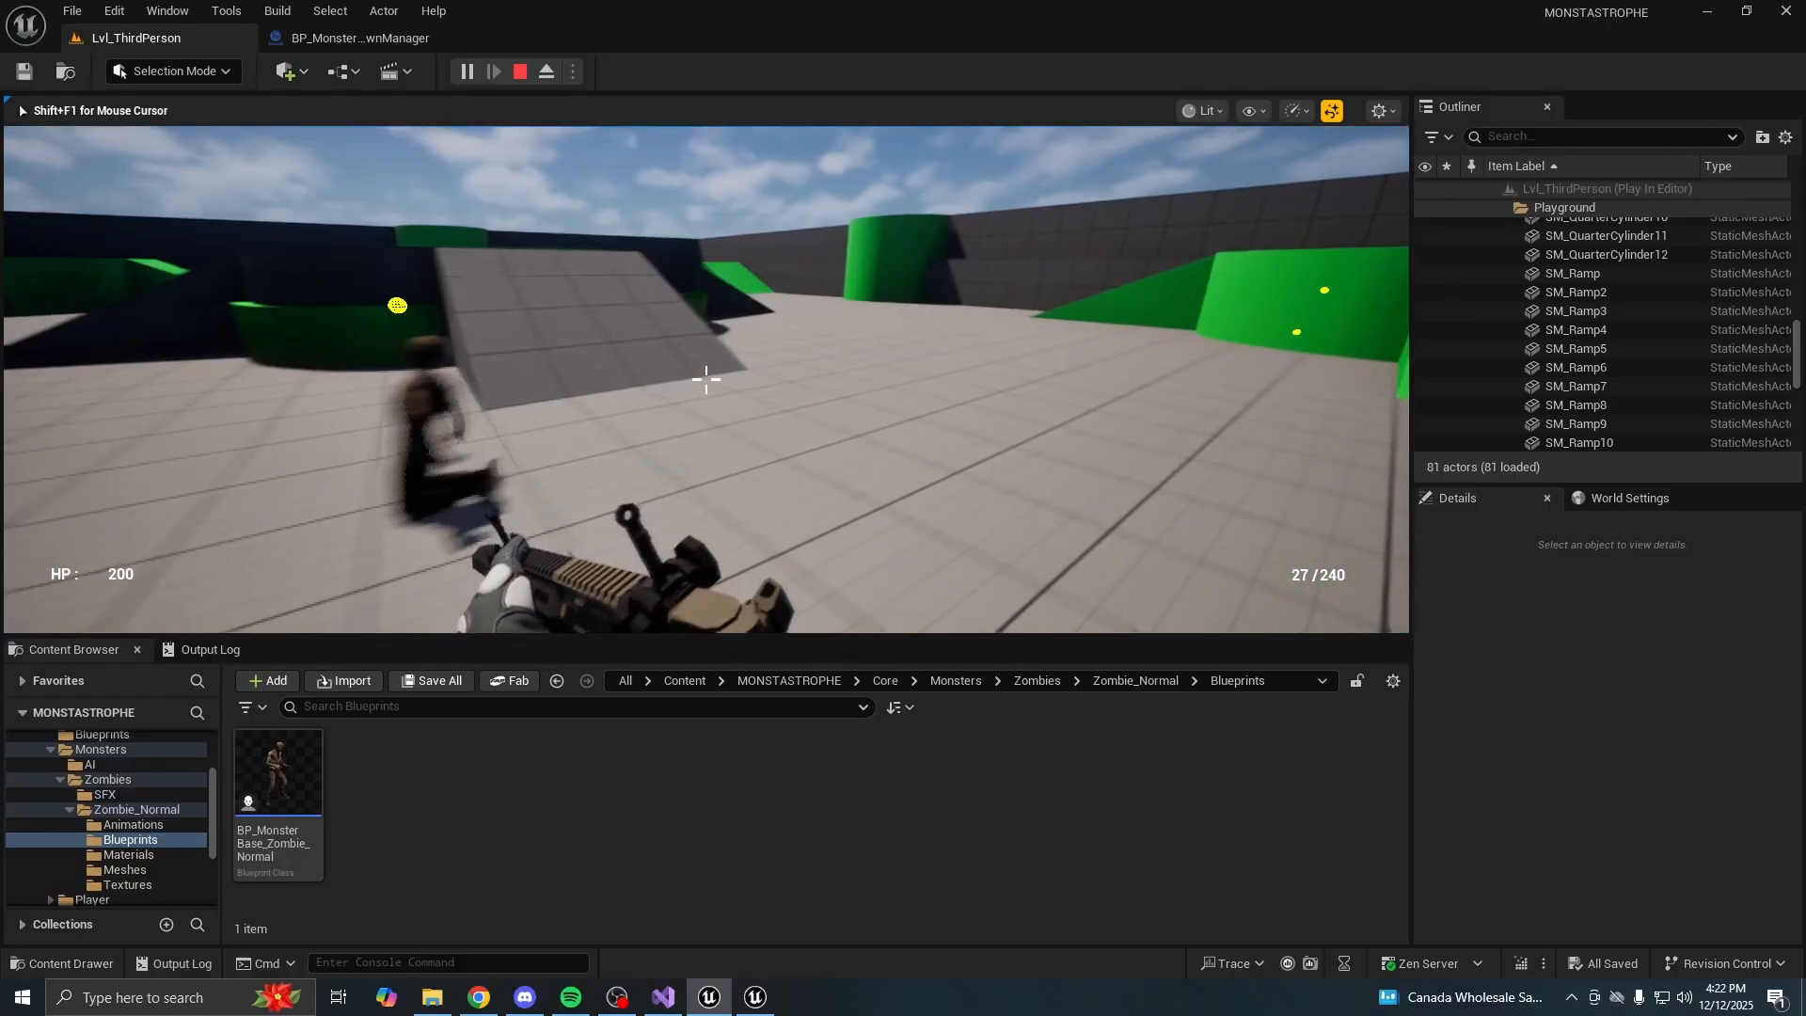
{"action": "key", "text": "w"}
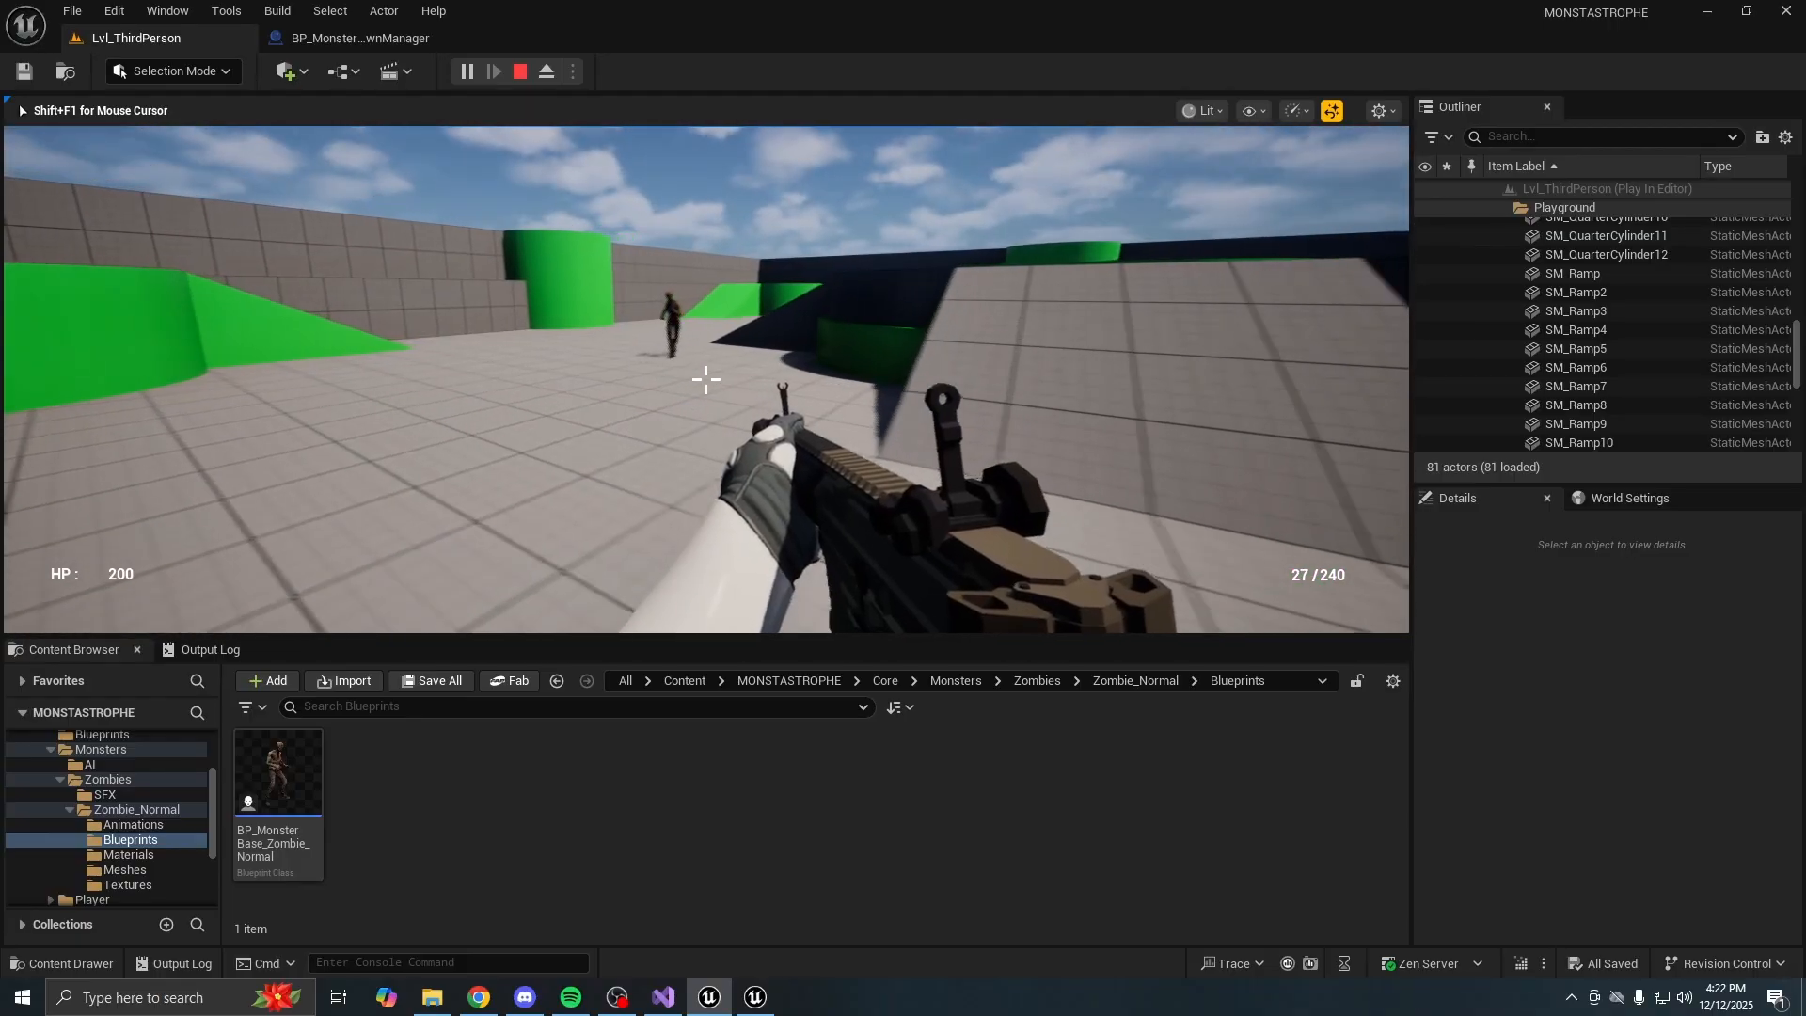
{"action": "key", "text": "w"}
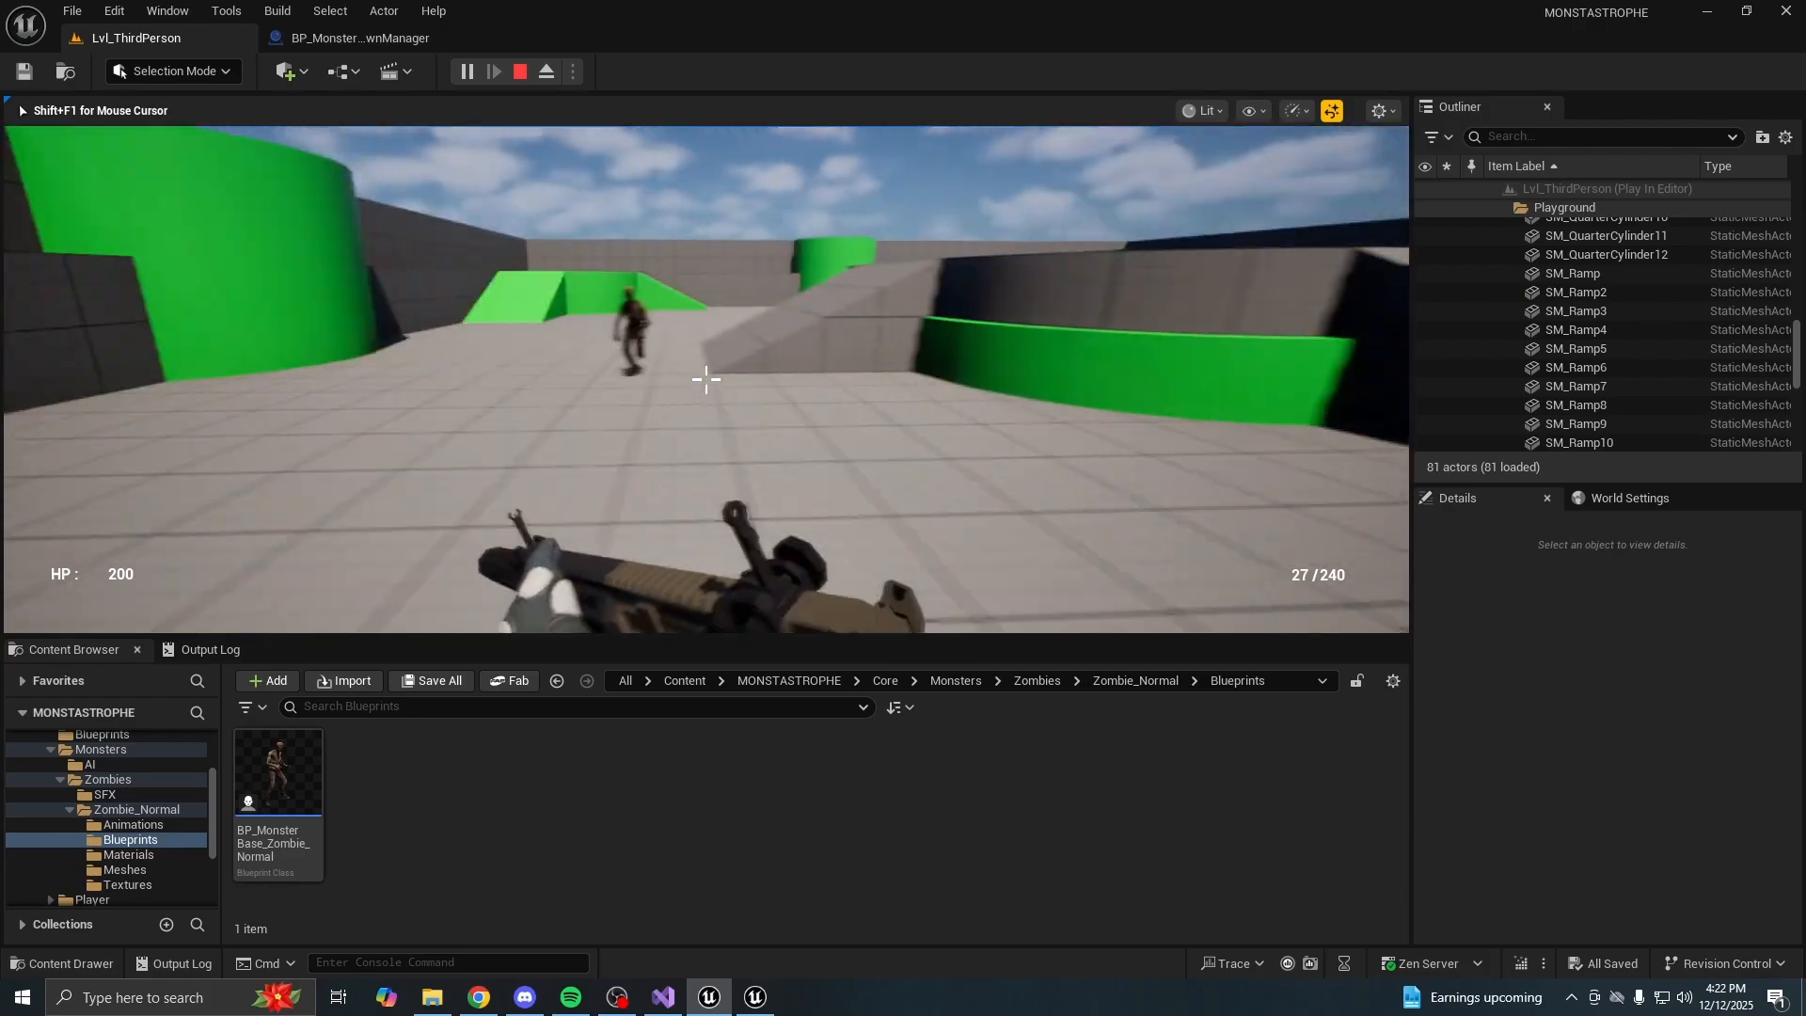
{"action": "key", "text": "Escape"}
In the BP_MonsterSpawnManager class defaults, set the Pool Size to 20 and review the spawn points and monster classes
{"action": "right_click_drag", "start_coordinate": [705, 379], "coordinate": [536, 366]}
{"action": "right_click_drag", "start_coordinate": [688, 429], "coordinate": [670, 399]}
{"action": "left_click", "coordinate": [358, 38]}
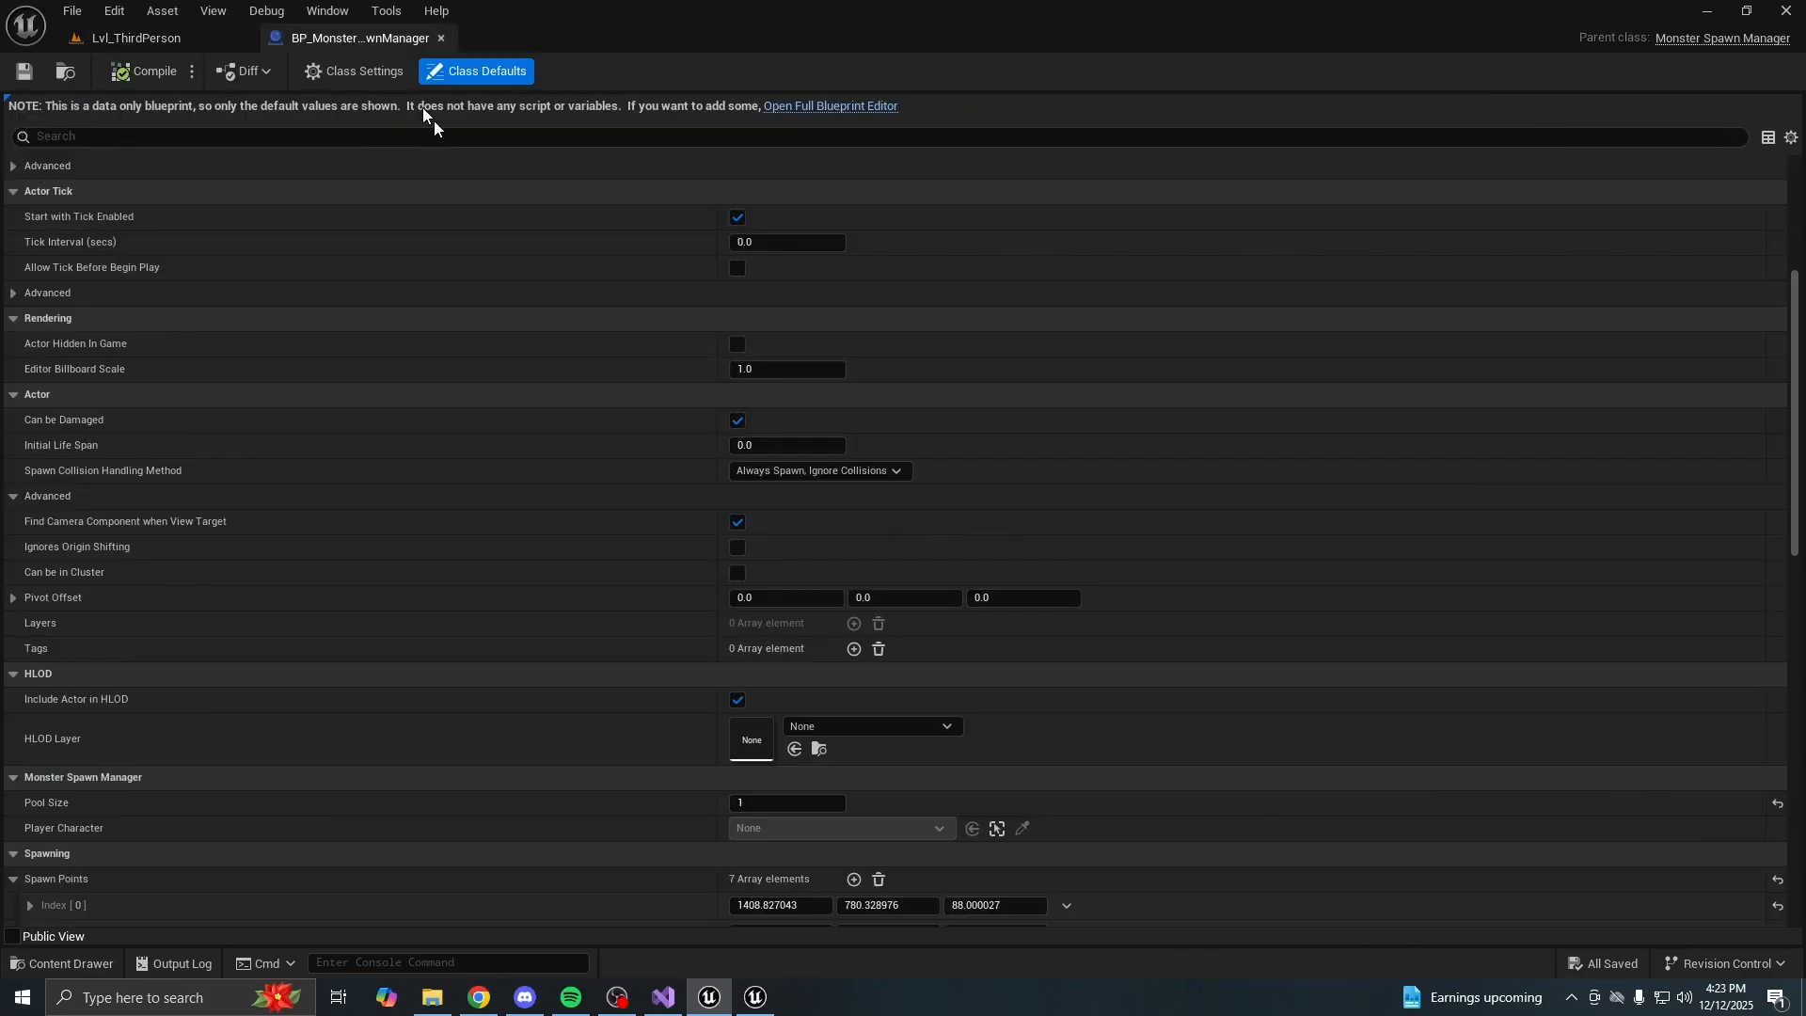
{"action": "left_click", "coordinate": [765, 802]}
{"action": "type", "text": "15"}
{"action": "key", "text": "Return"}
{"action": "left_click", "coordinate": [755, 805]}
{"action": "type", "text": "20"}
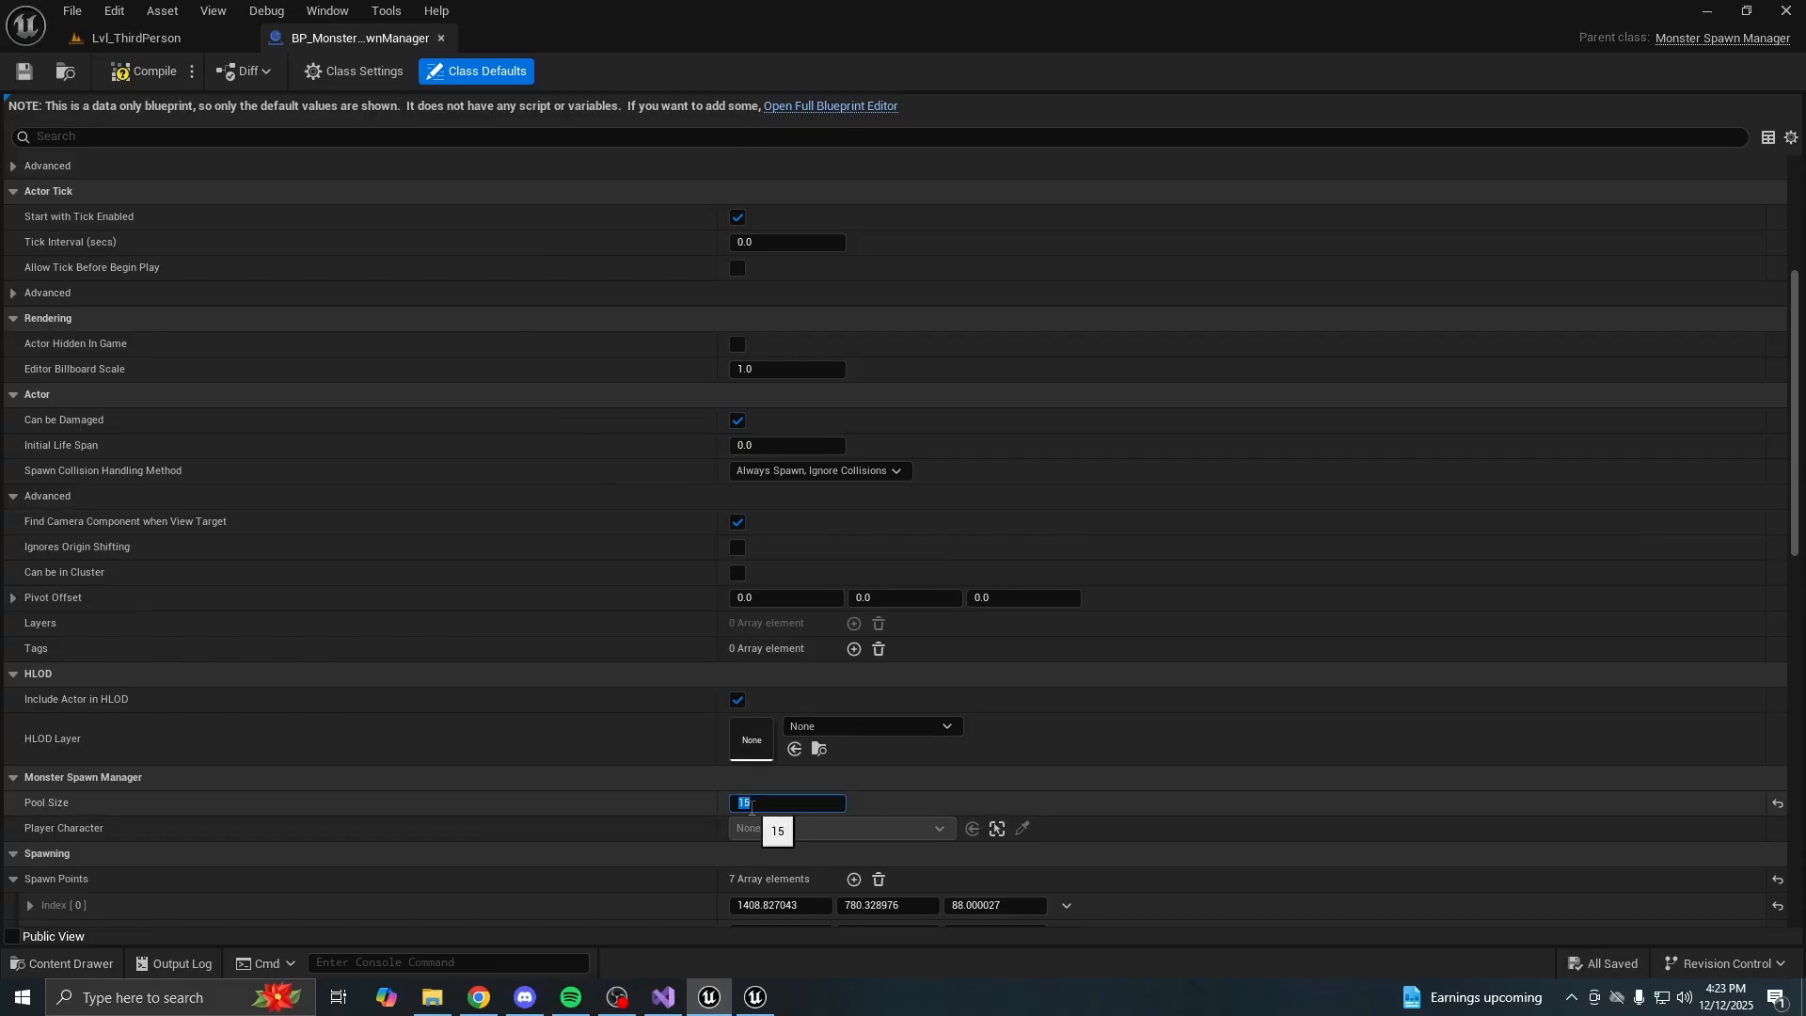
{"action": "key", "text": "Return"}
{"action": "scroll", "coordinate": [656, 802], "scroll_direction": "down", "scroll_amount": 4}
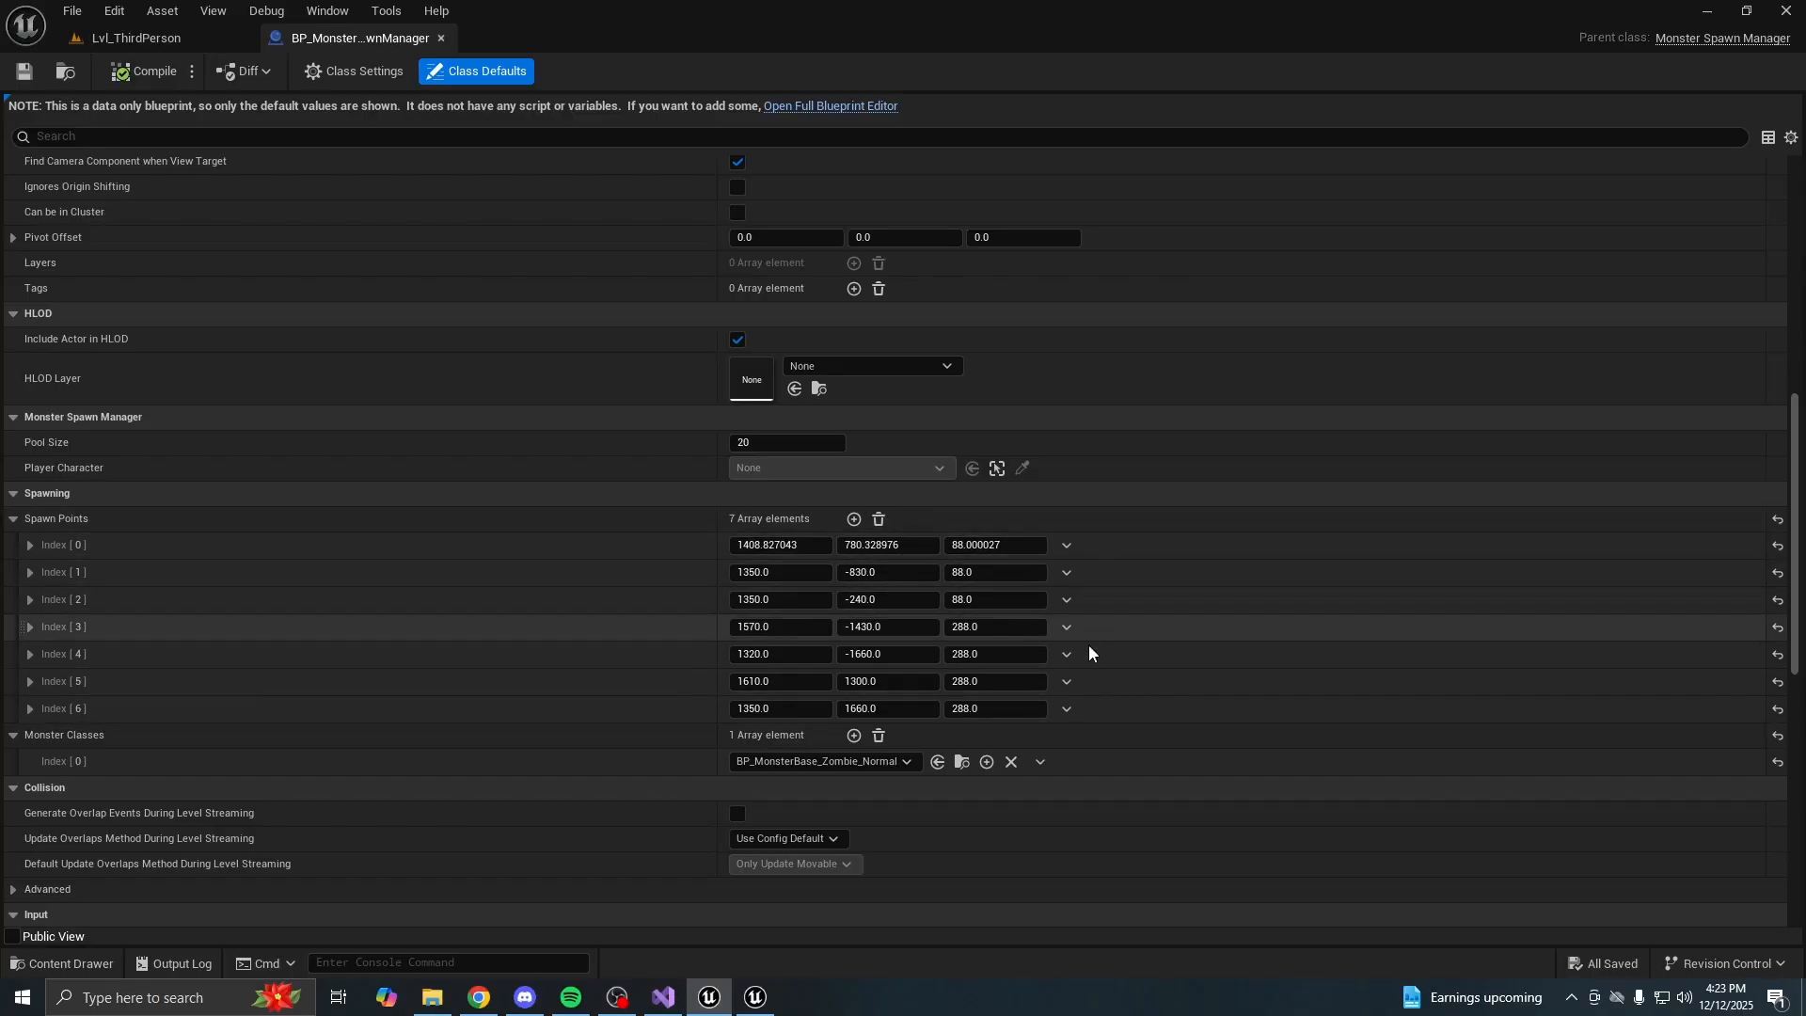
Return to the Lvl_ThirdPerson level and play-test it against the zombie horde, running around and shooting, and stop the session
{"action": "left_click", "coordinate": [132, 38]}
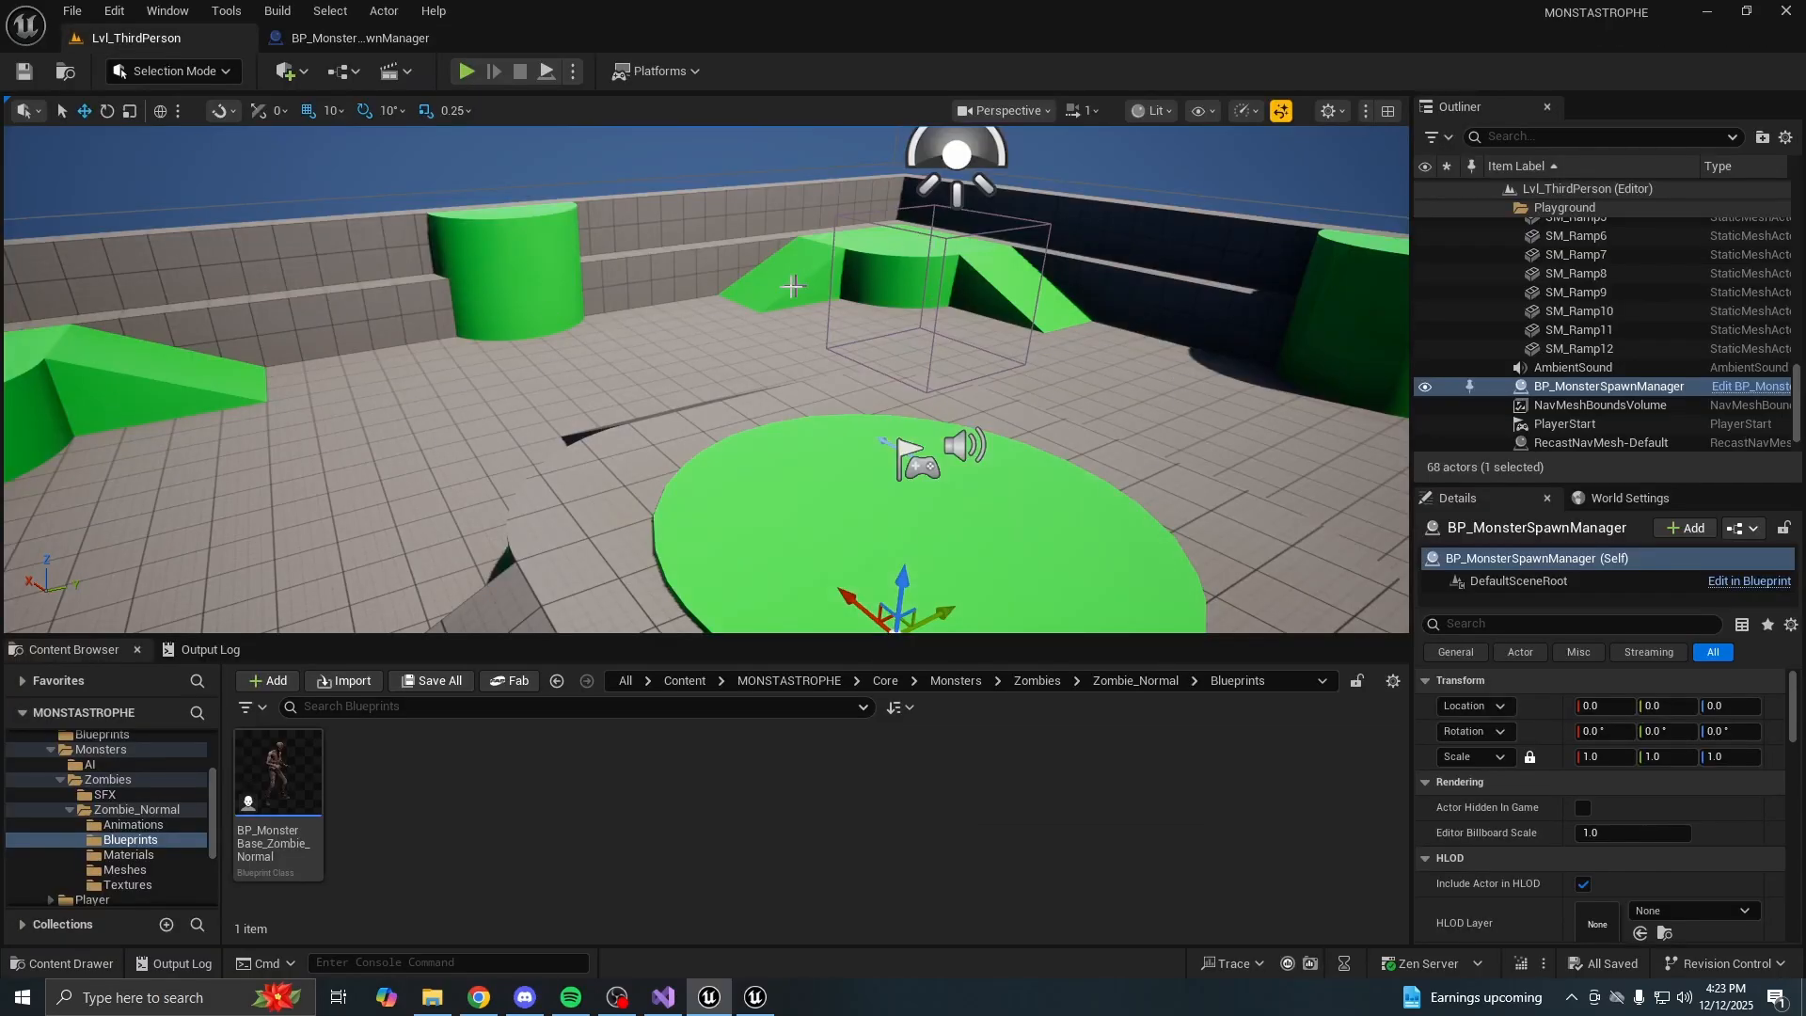
{"action": "left_click", "coordinate": [348, 38]}
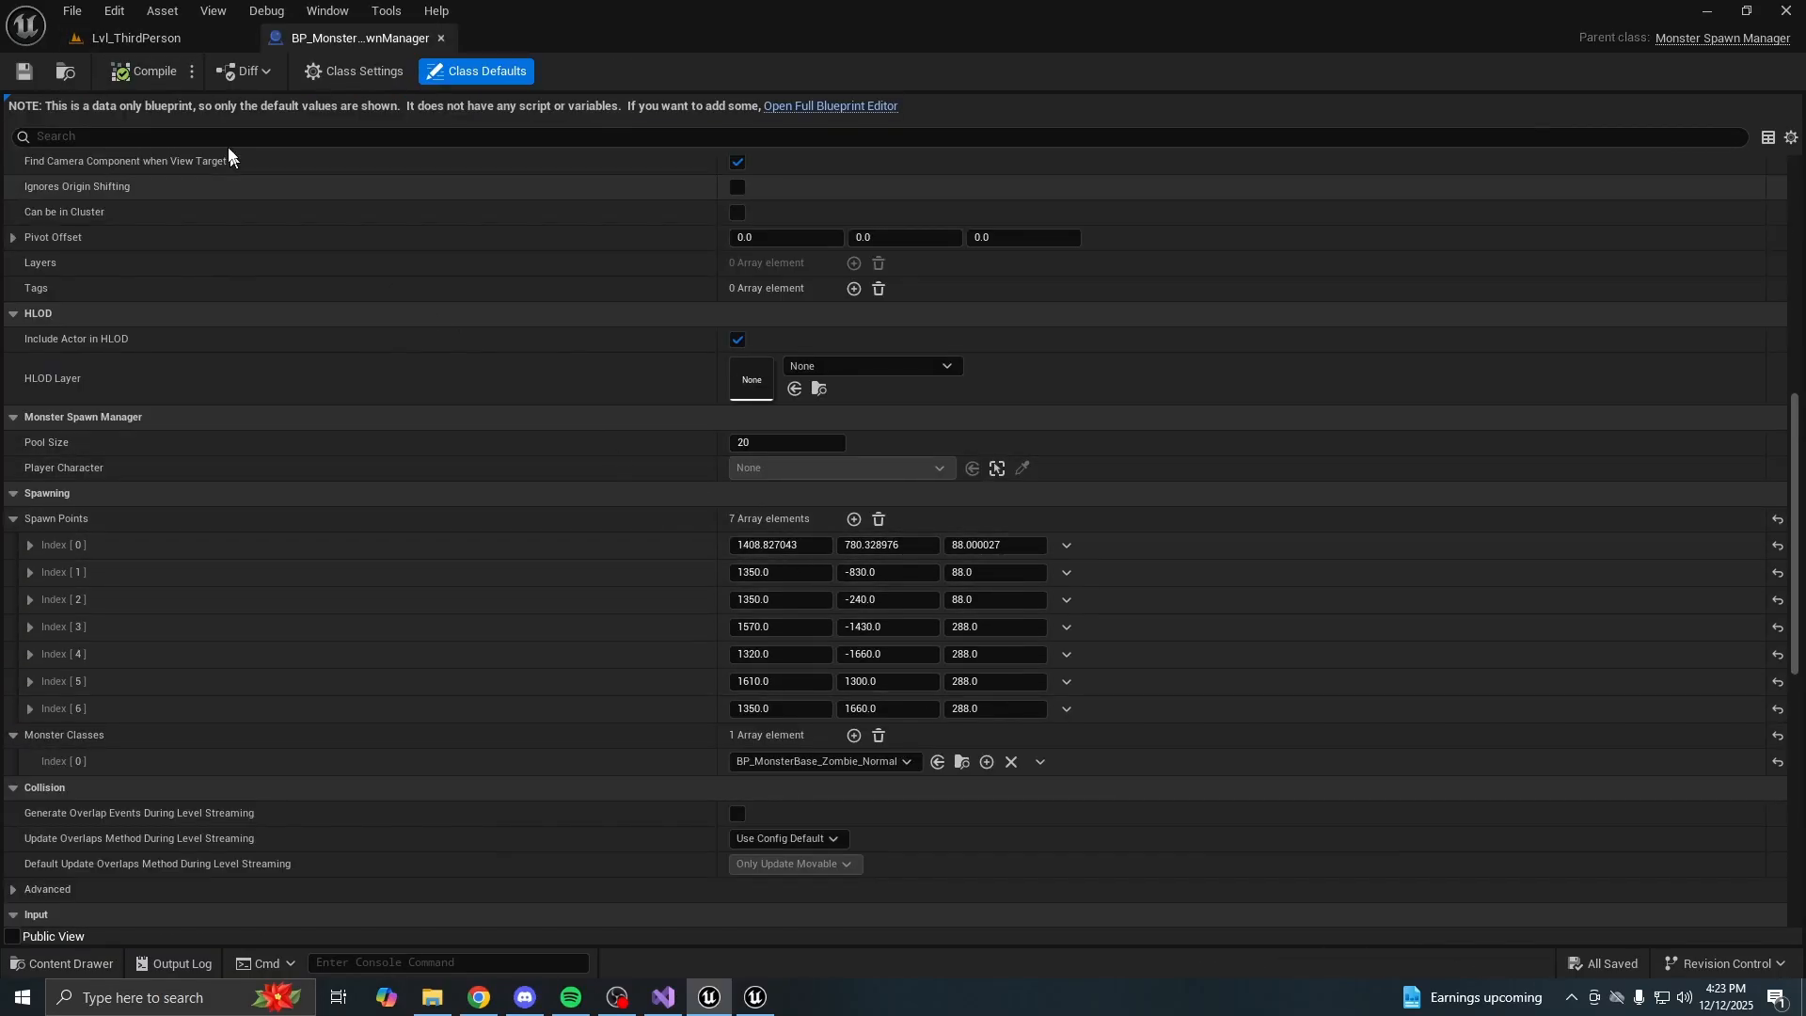
{"action": "left_click", "coordinate": [132, 37]}
{"action": "left_click", "coordinate": [467, 71]}
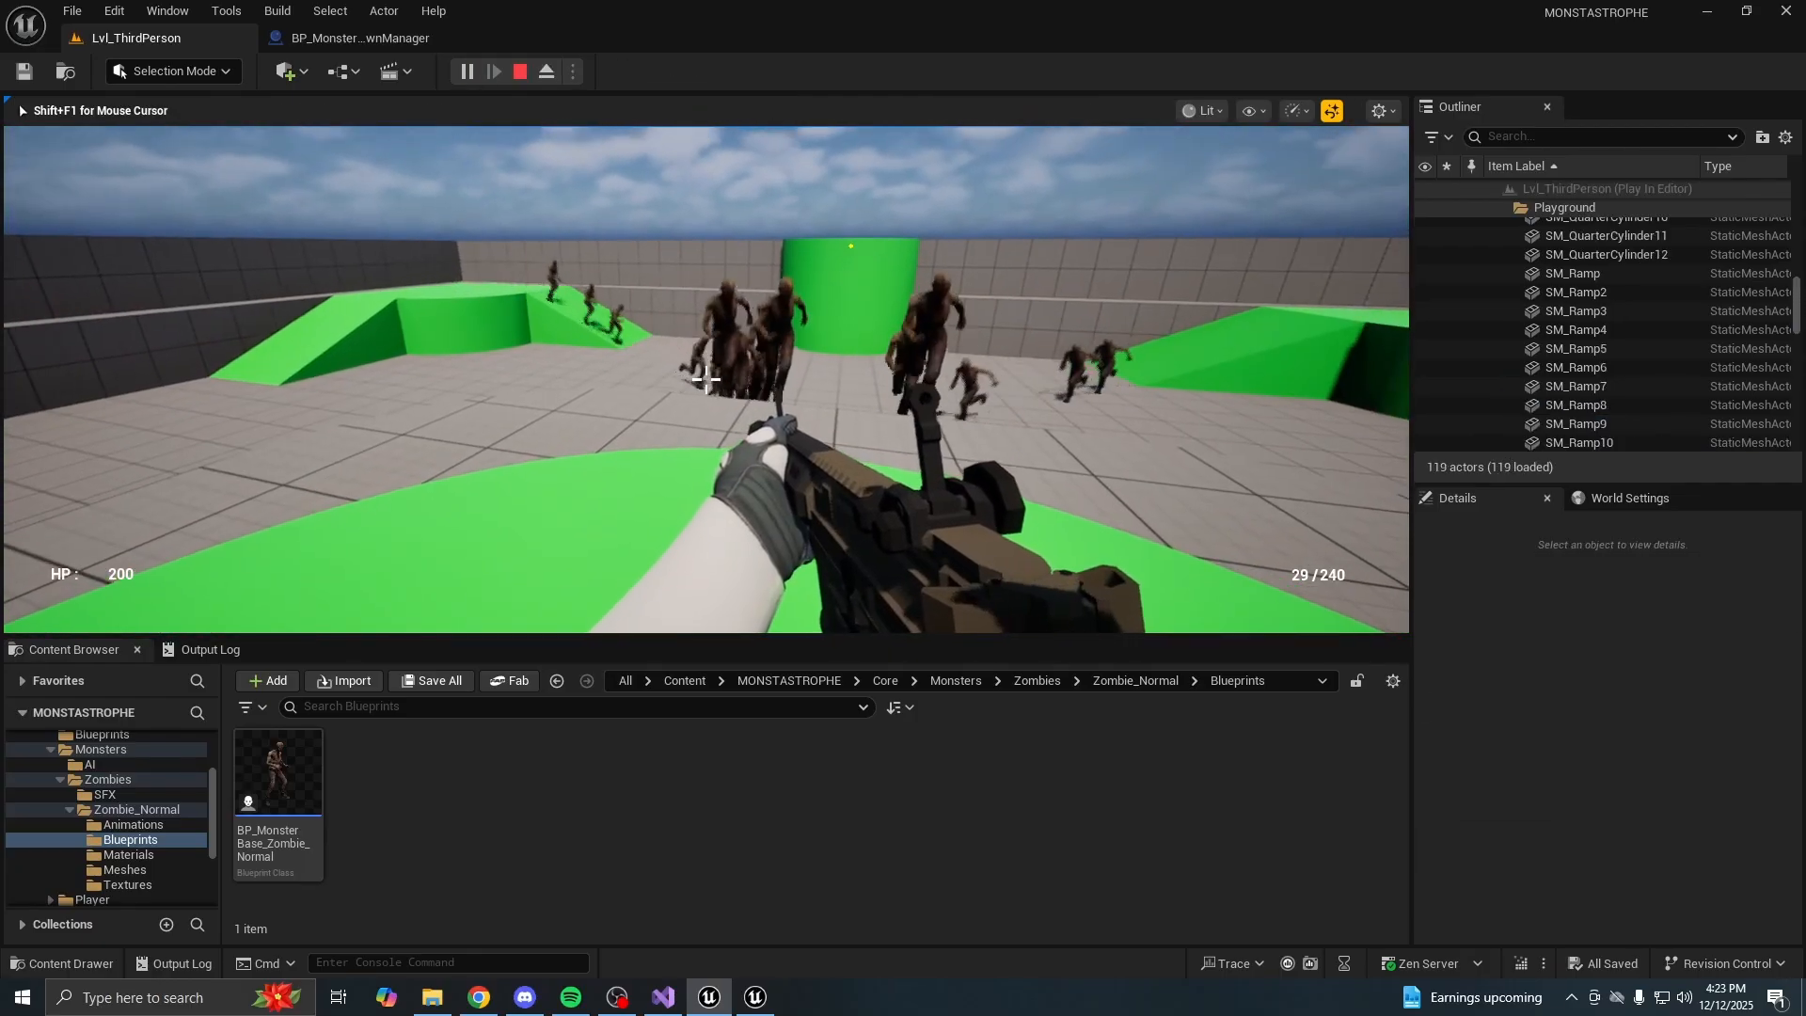
{"action": "key", "text": "s"}
{"action": "key", "text": "s"}
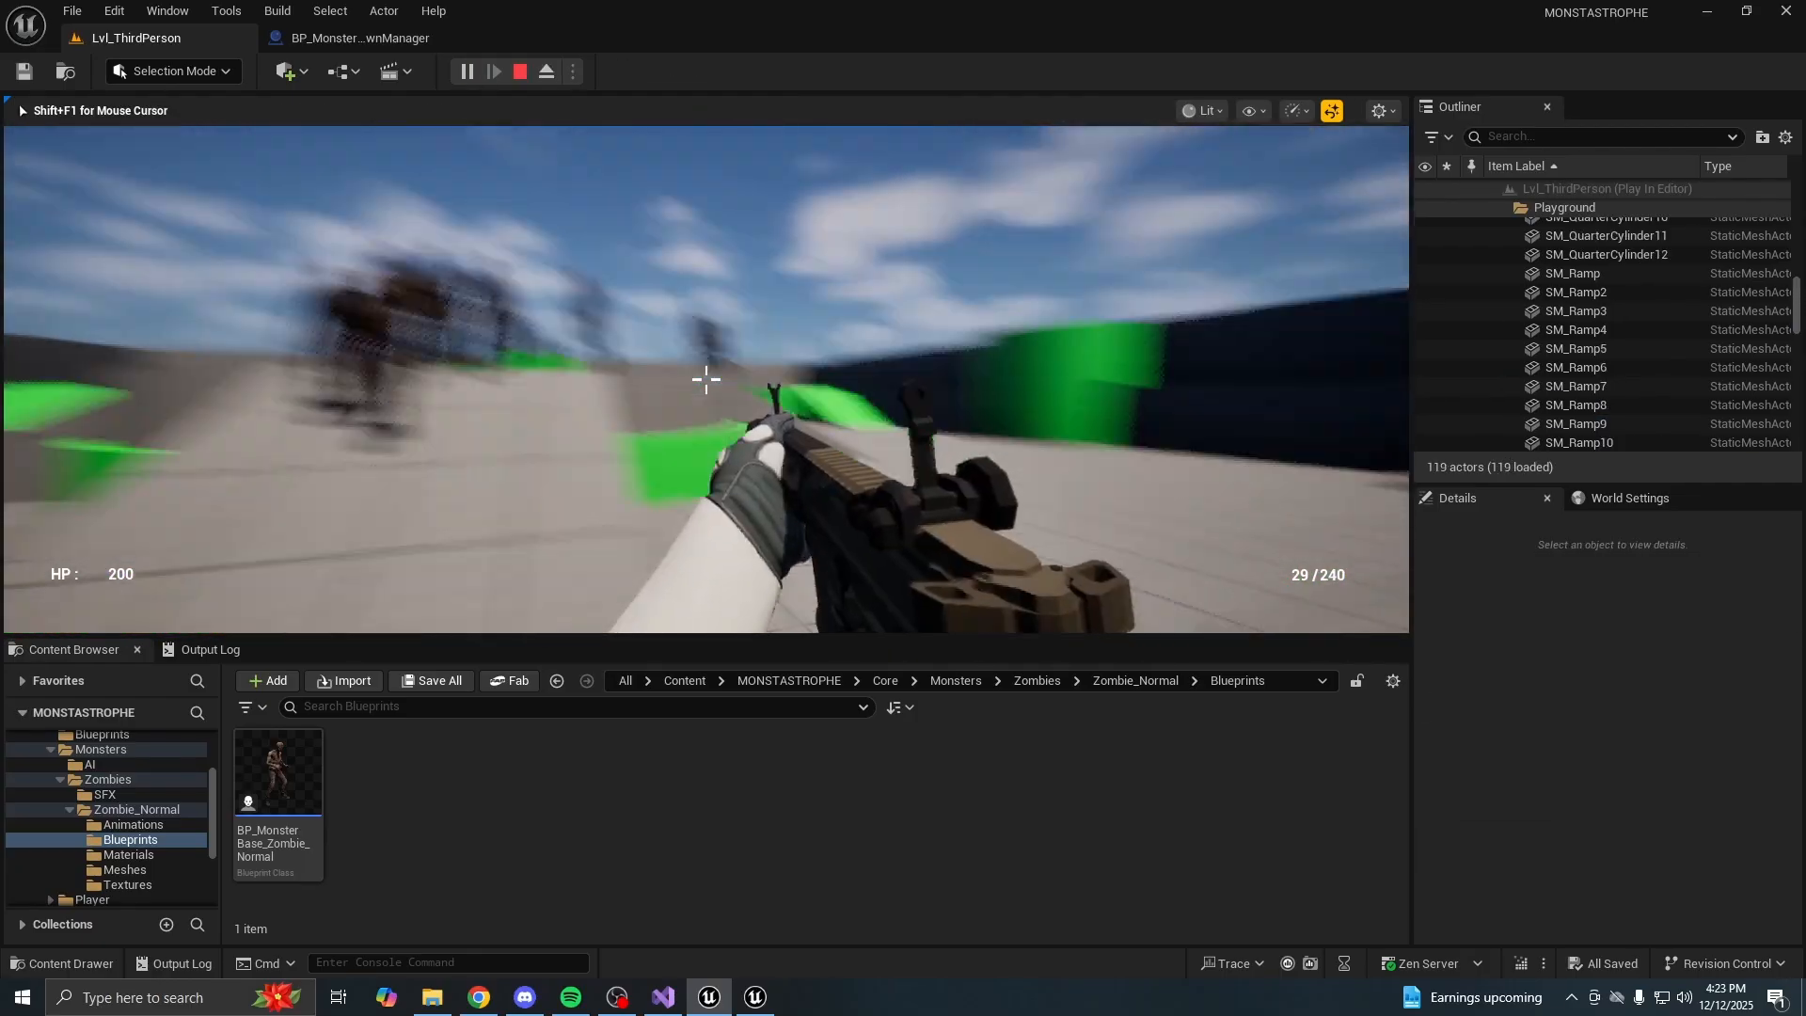
{"action": "key", "text": "s"}
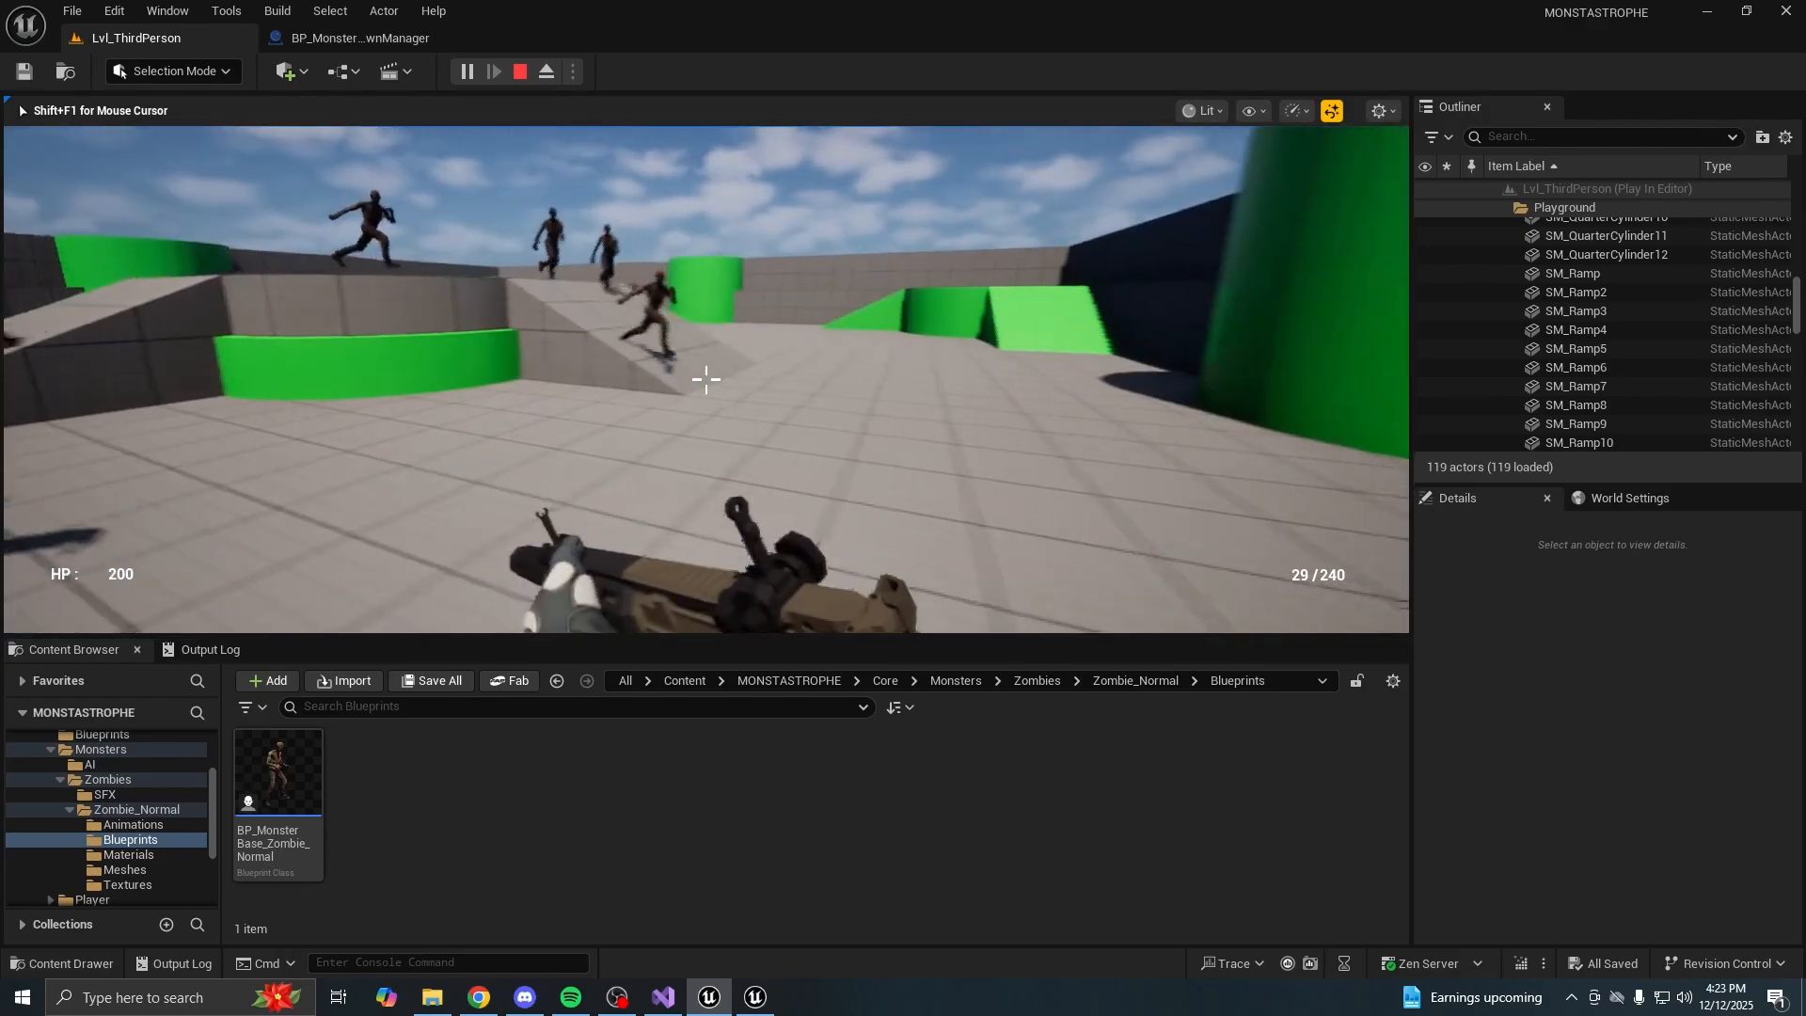
{"action": "key", "text": "w"}
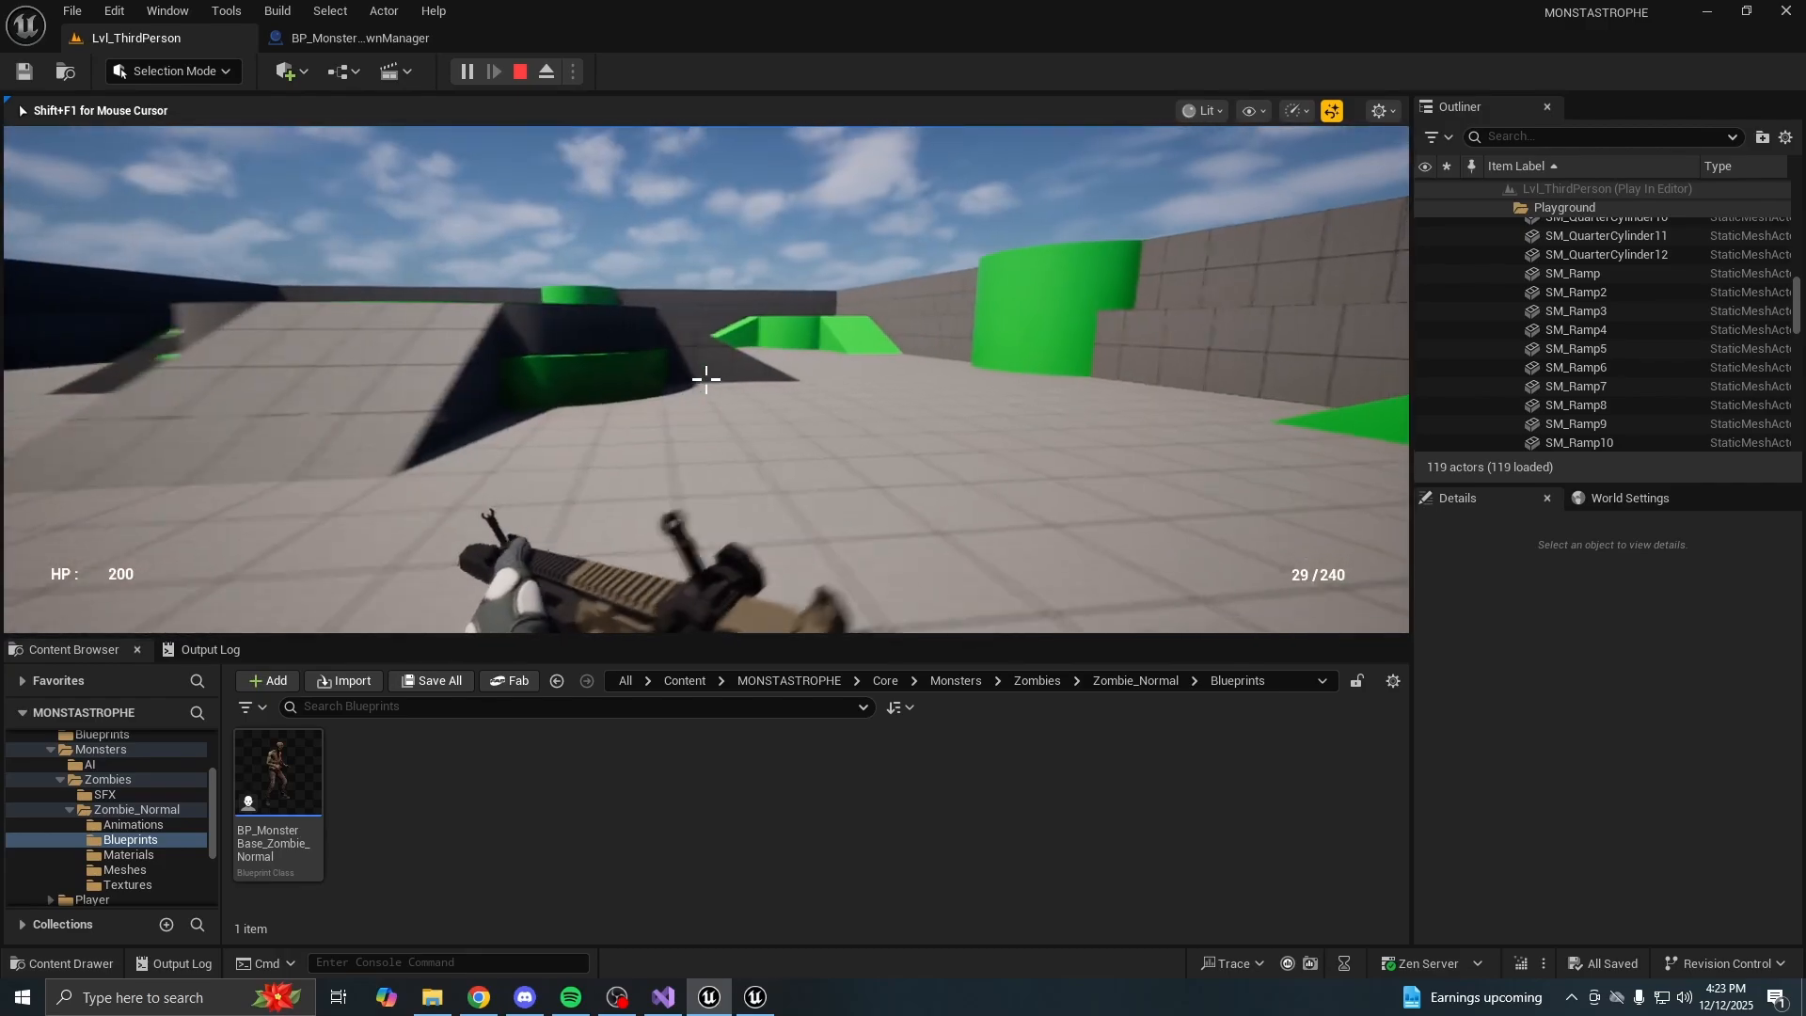
{"action": "key", "text": "s"}
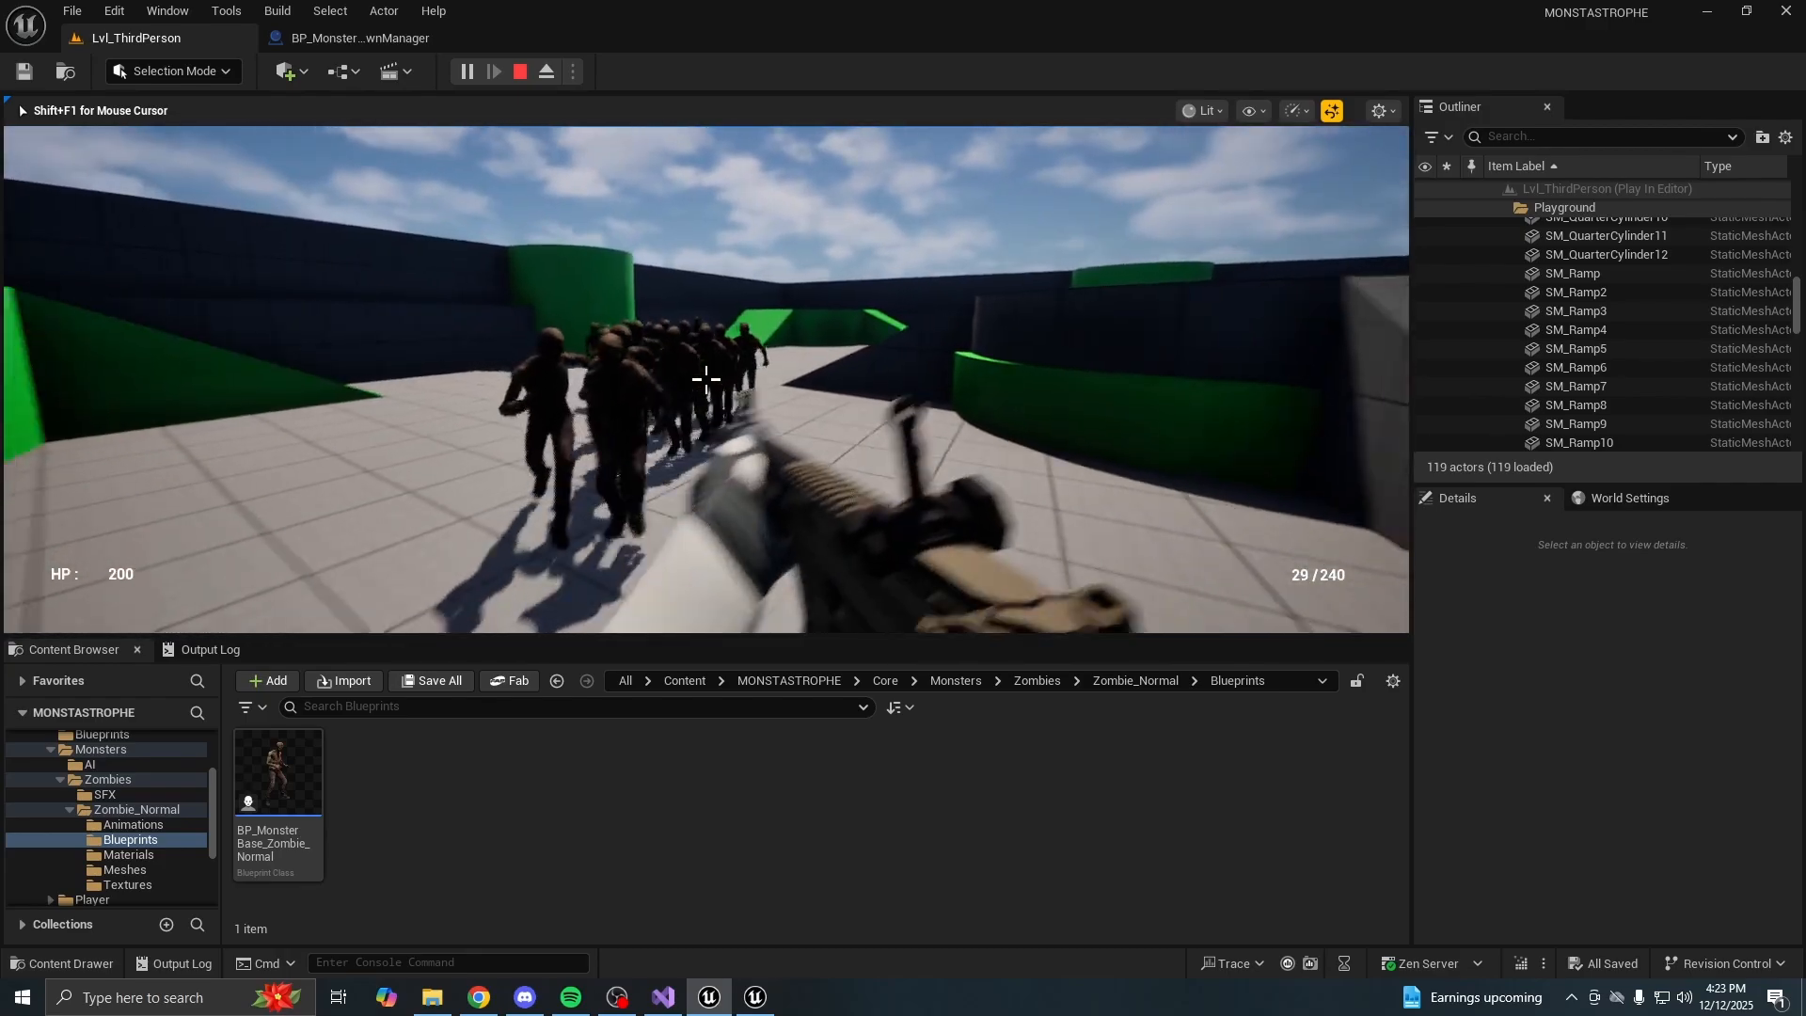
{"action": "key", "text": "s"}
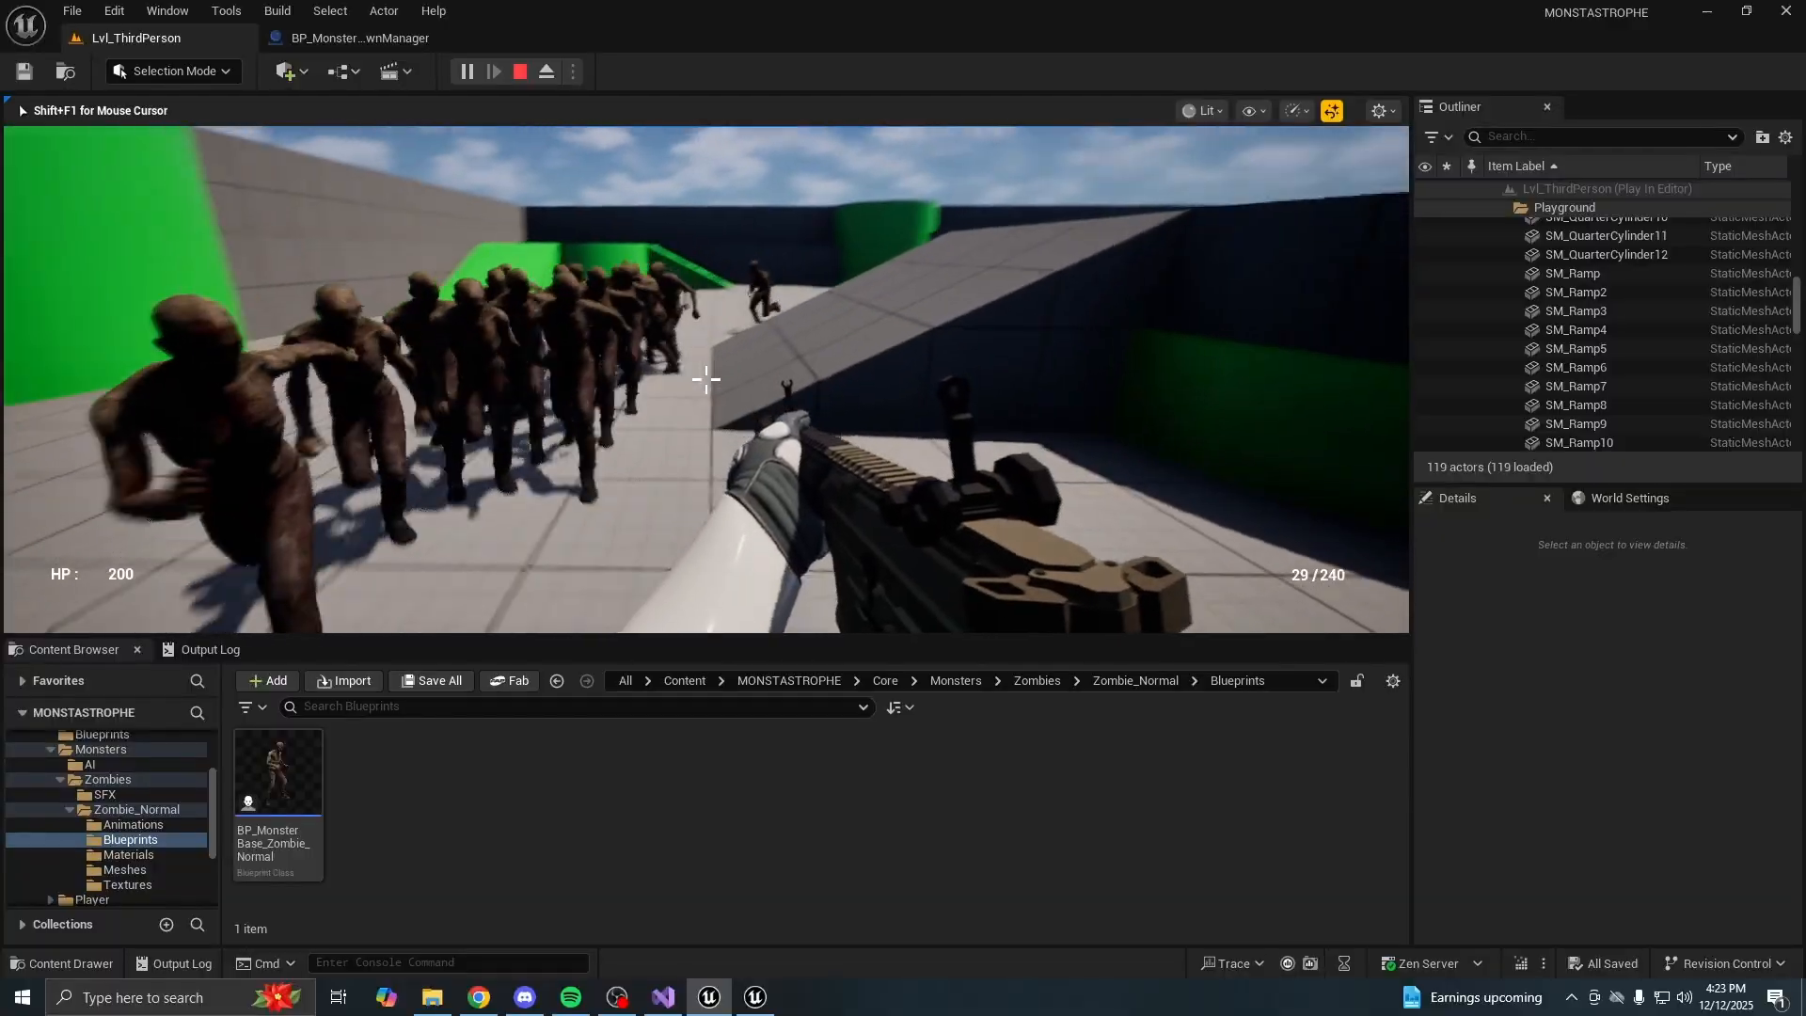
{"action": "key", "text": "w"}
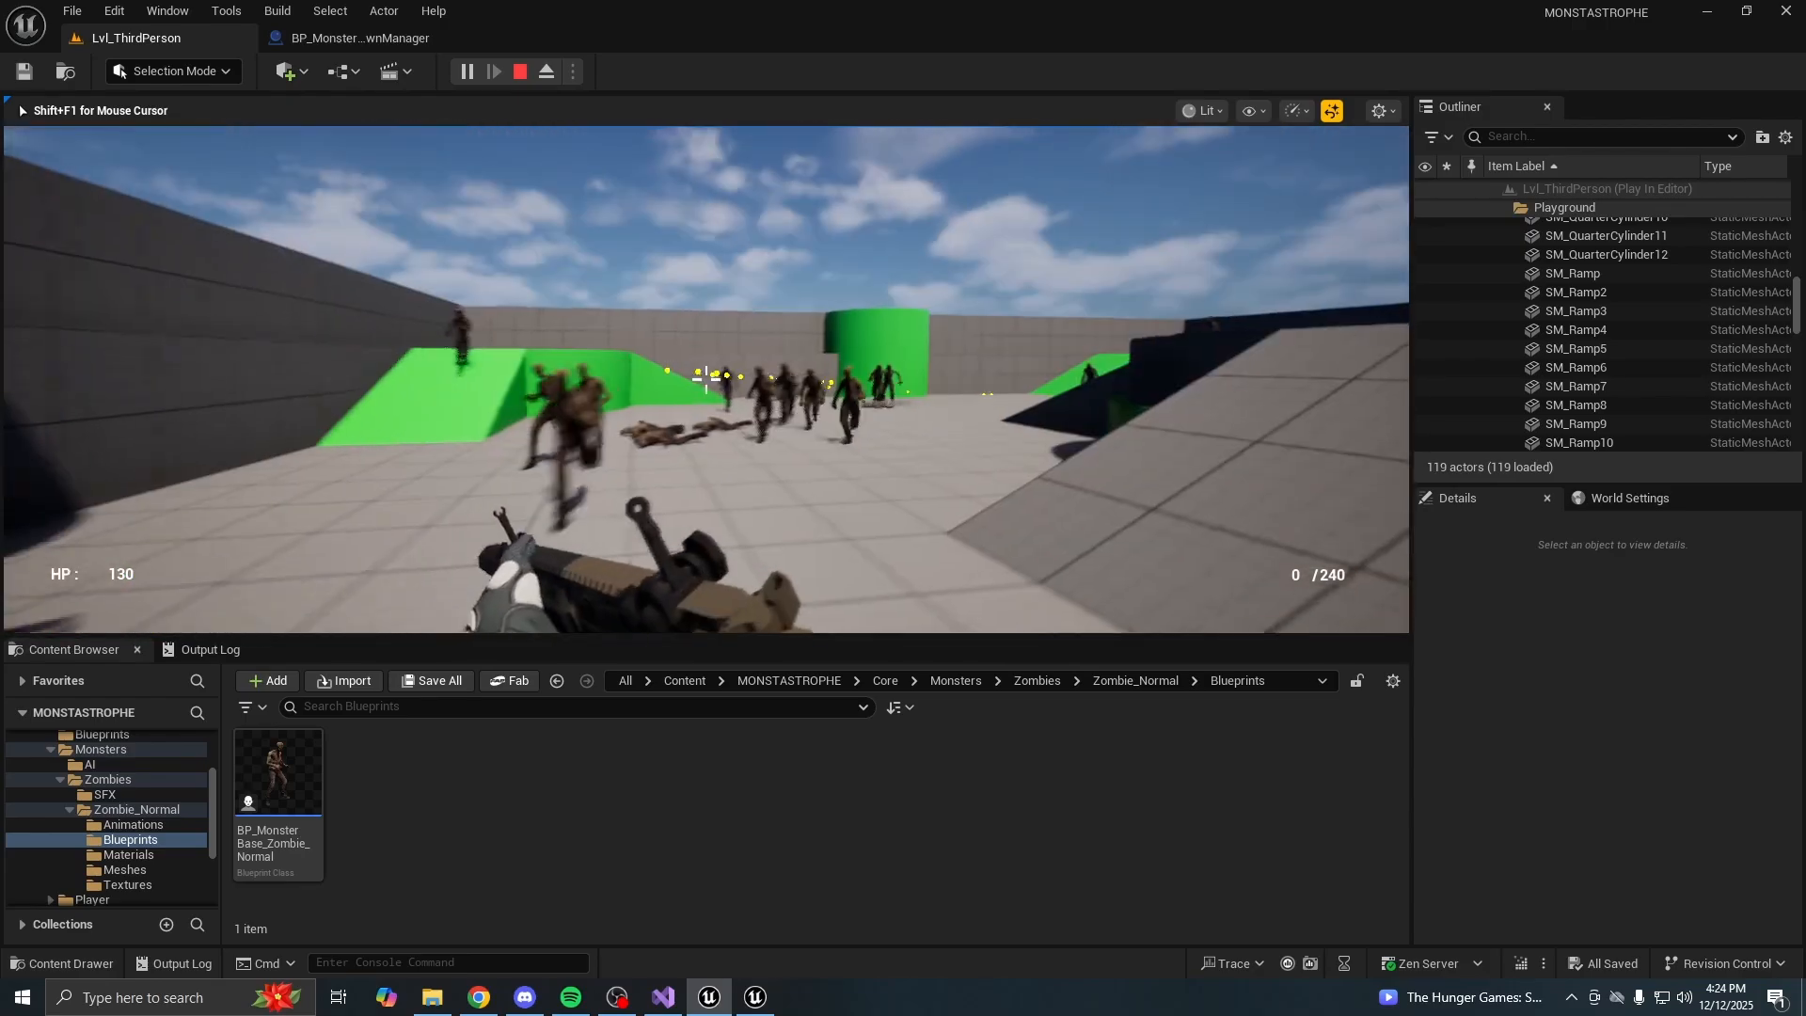
{"action": "key", "text": "Escape"}
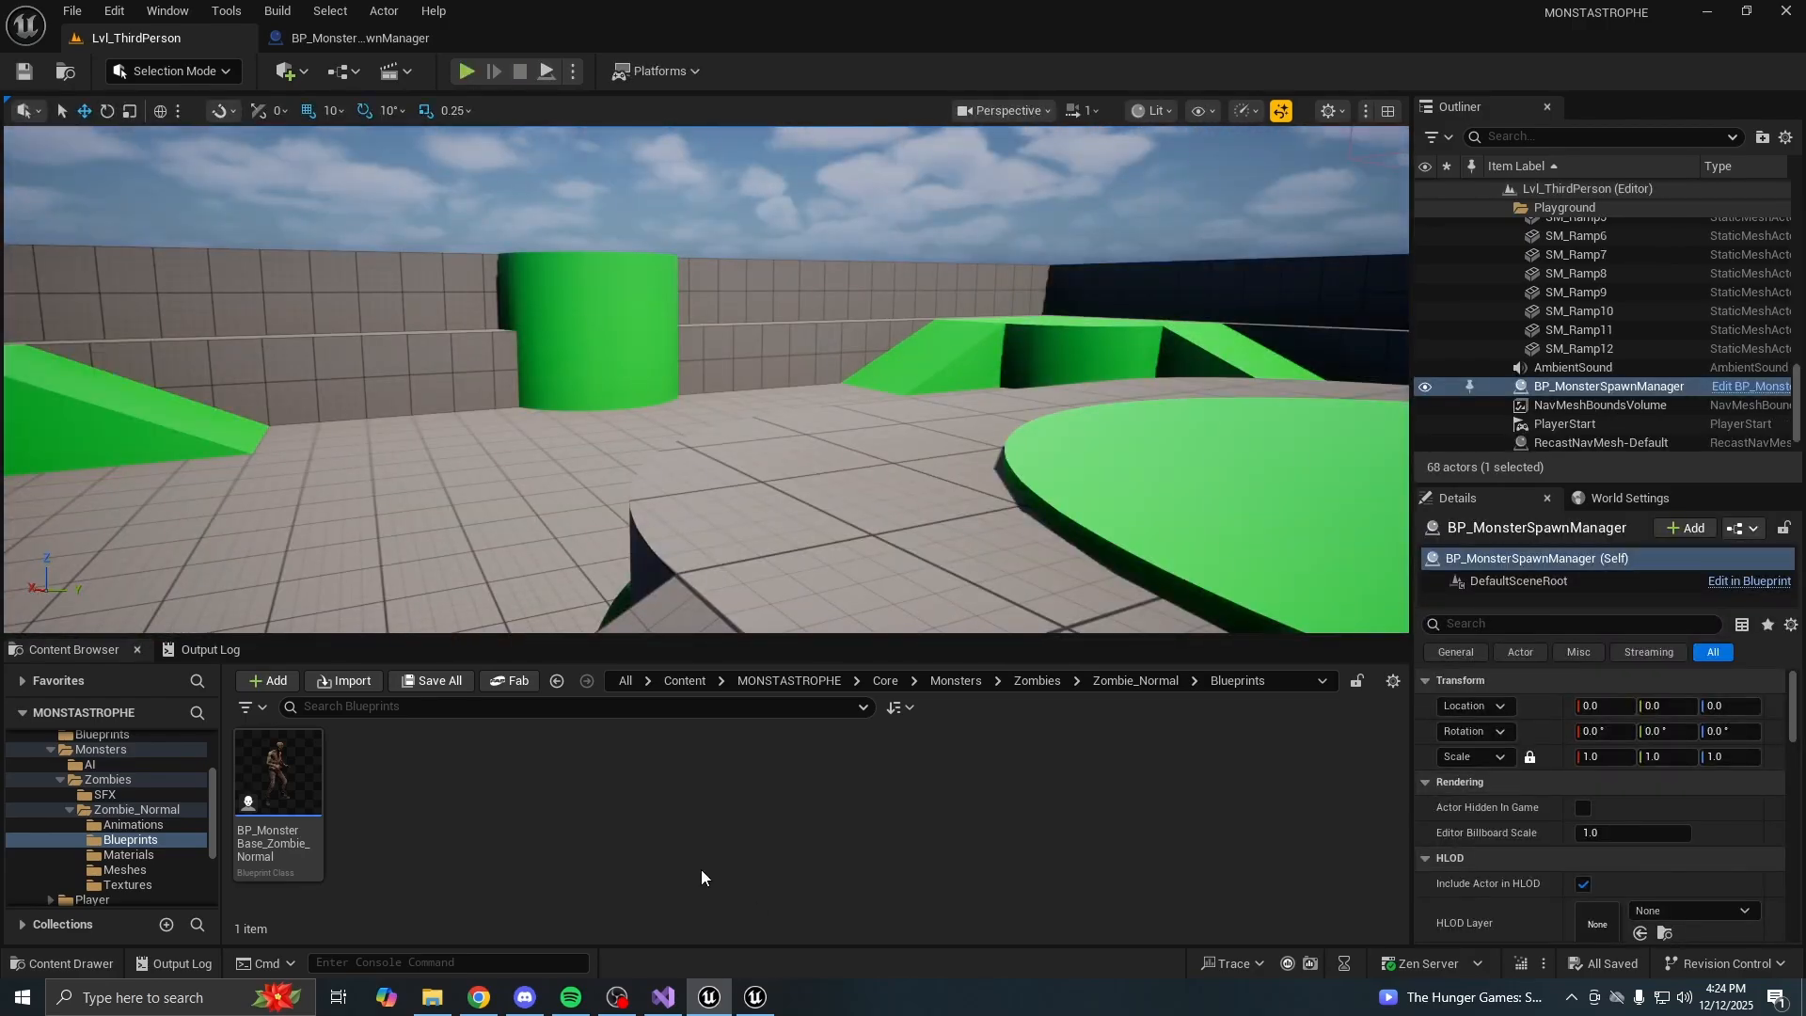